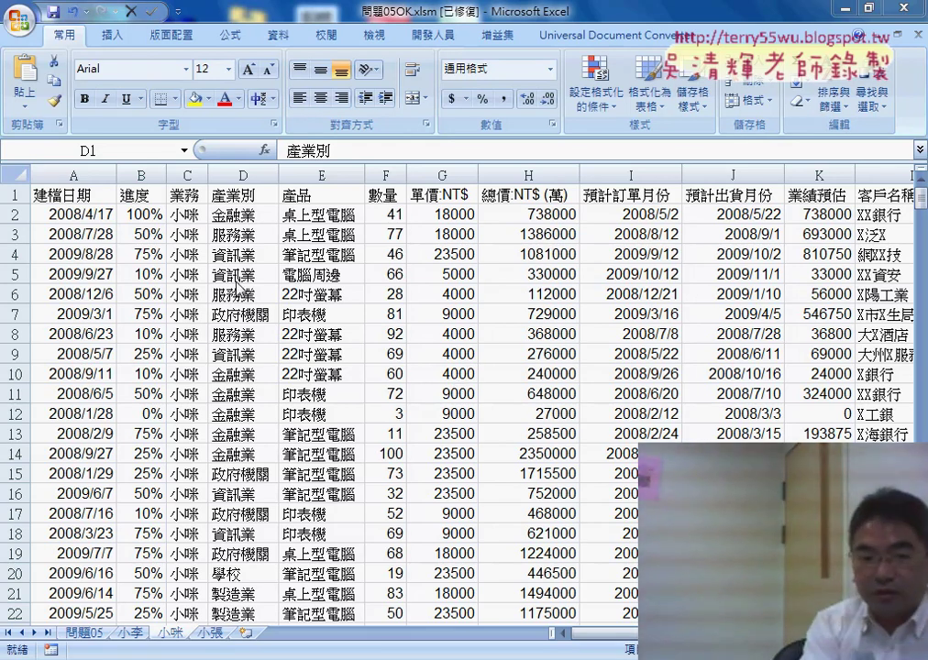
# Select the 產業別 column D and open the 樞紐分析表 dropdown on the 插入 ribbon.
pyautogui.hotkey('ctrl', 'space')
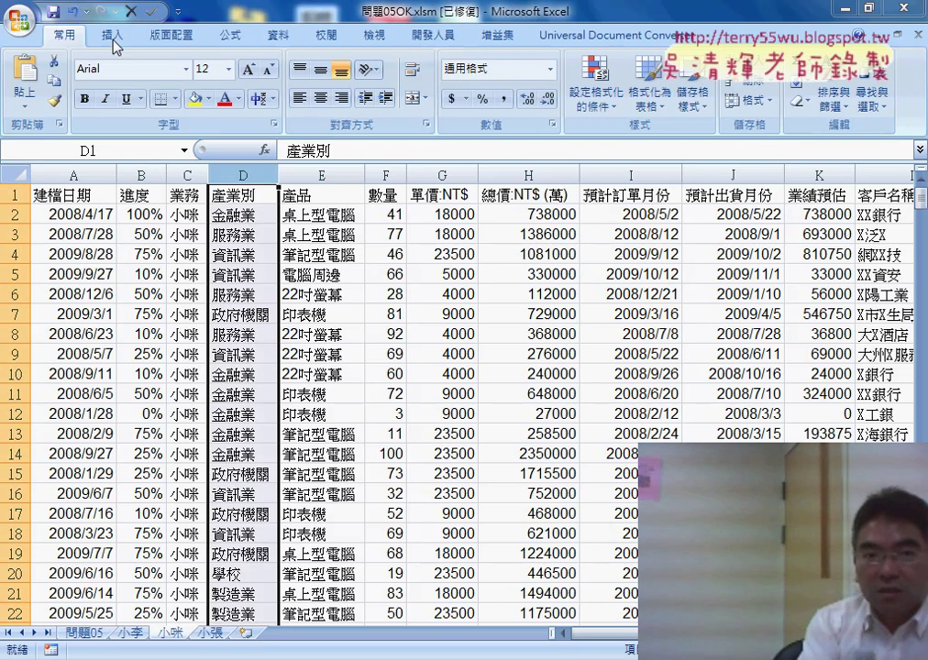
pyautogui.click(110, 36)
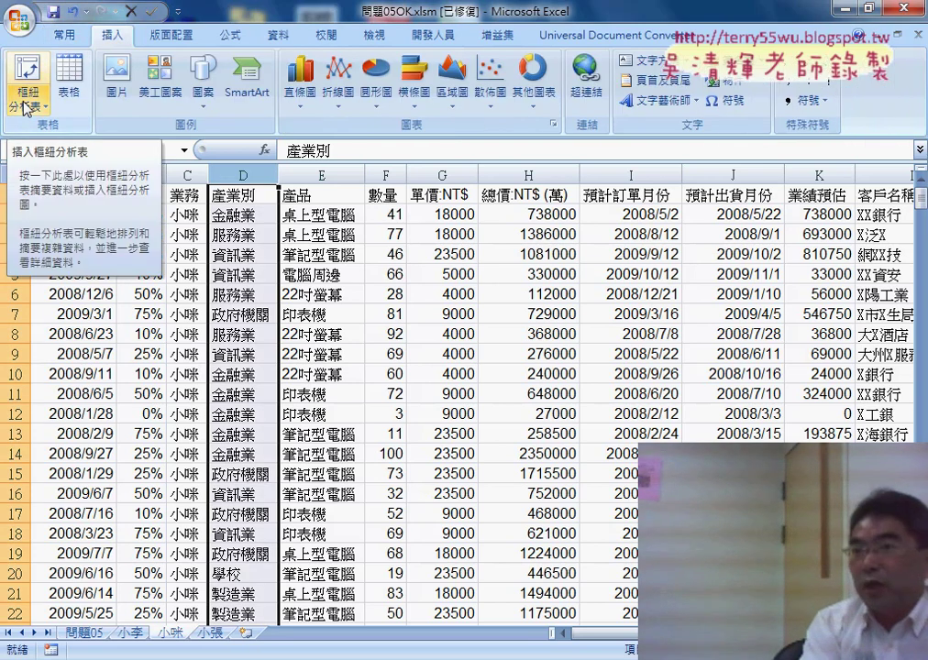
pyautogui.click(26, 107)
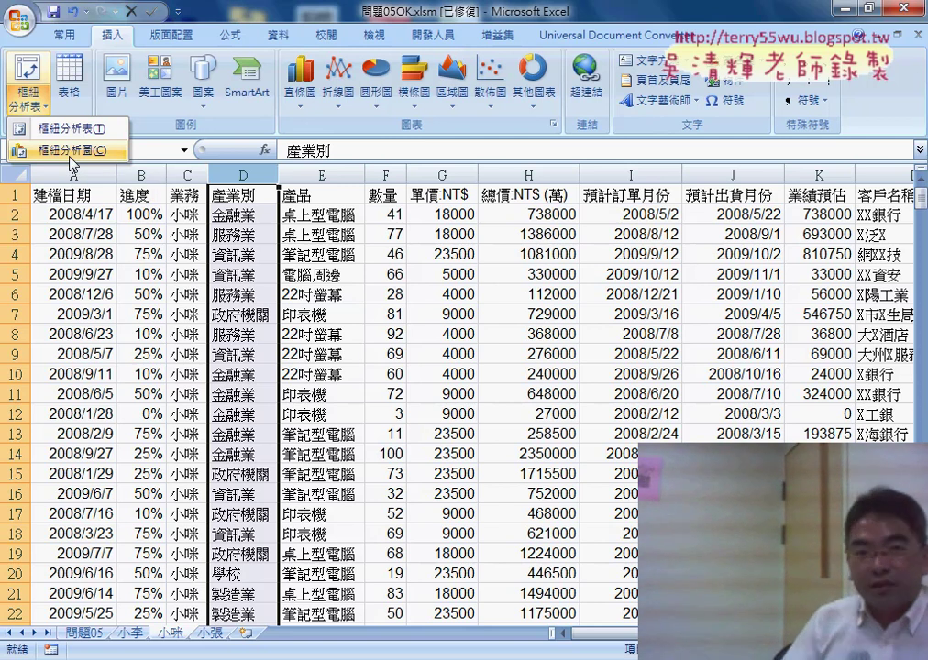
# Build an empty pivot table and pivot chart on a new sheet from the whole 小咪 table A1:L410.
pyautogui.click(69, 151)
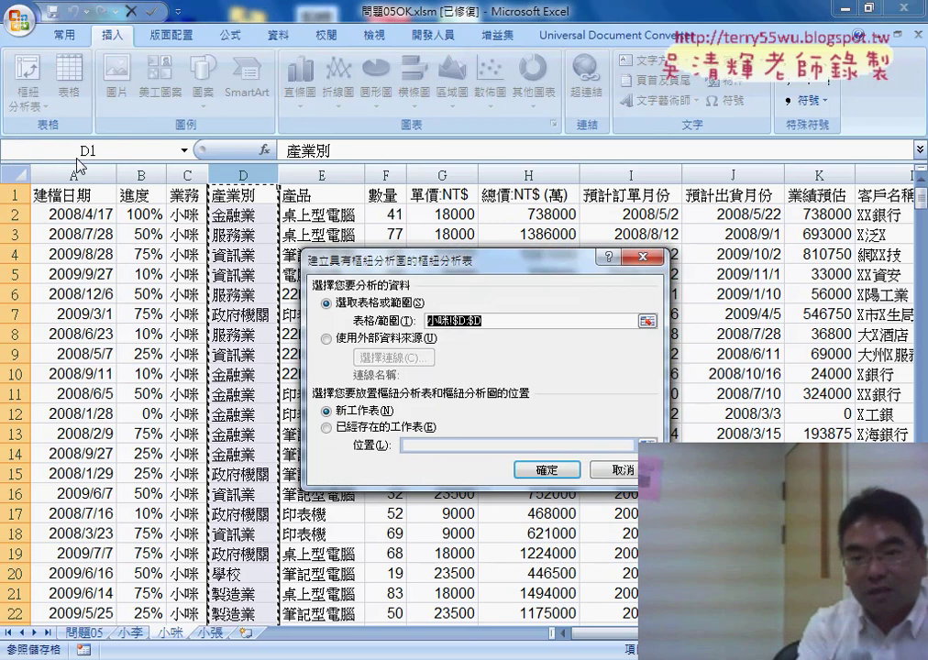
pyautogui.click(619, 469)
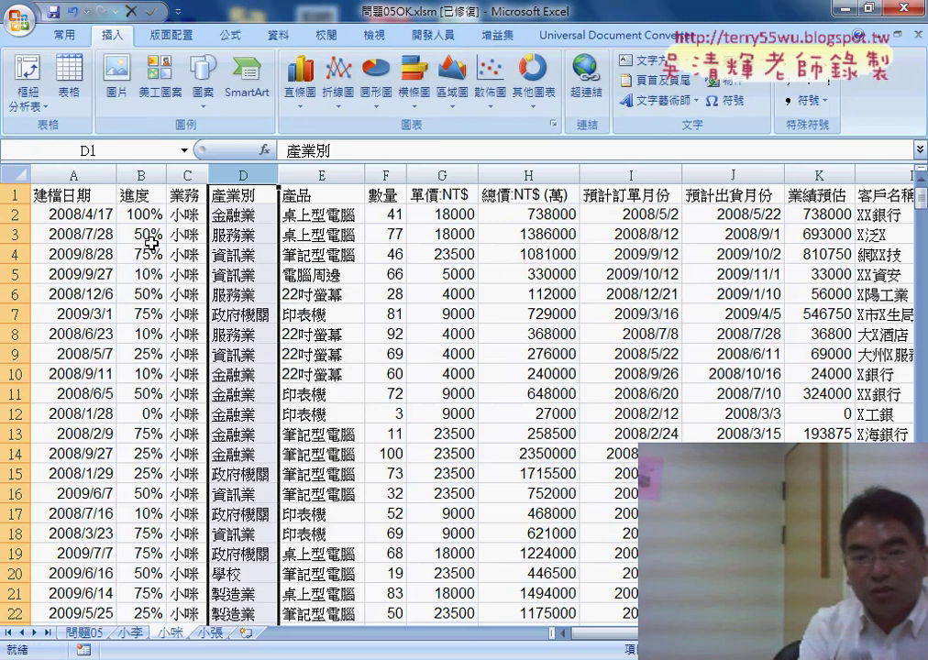
pyautogui.click(146, 234)
pyautogui.click(46, 122)
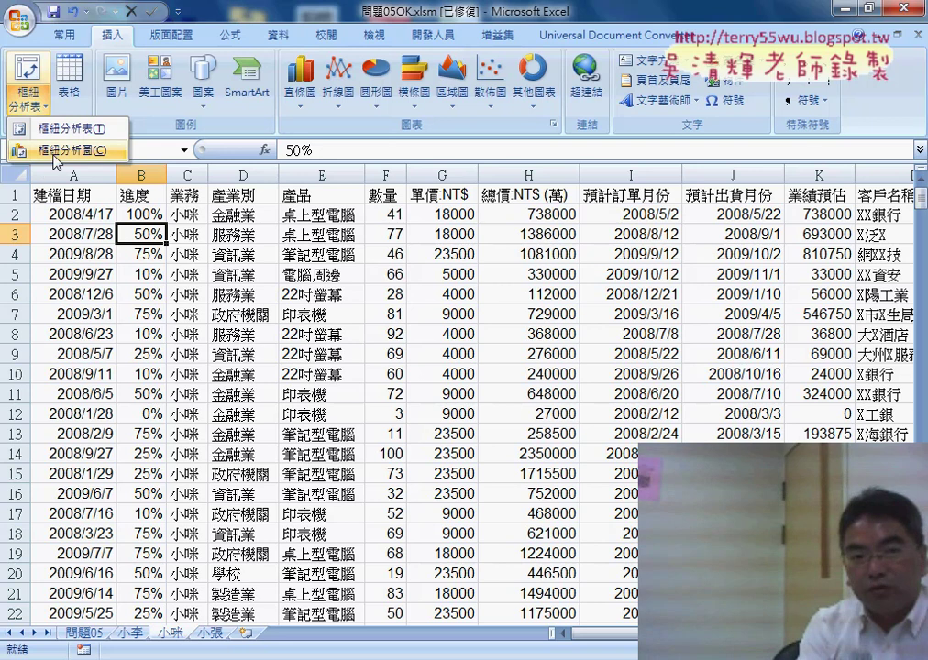
pyautogui.click(37, 150)
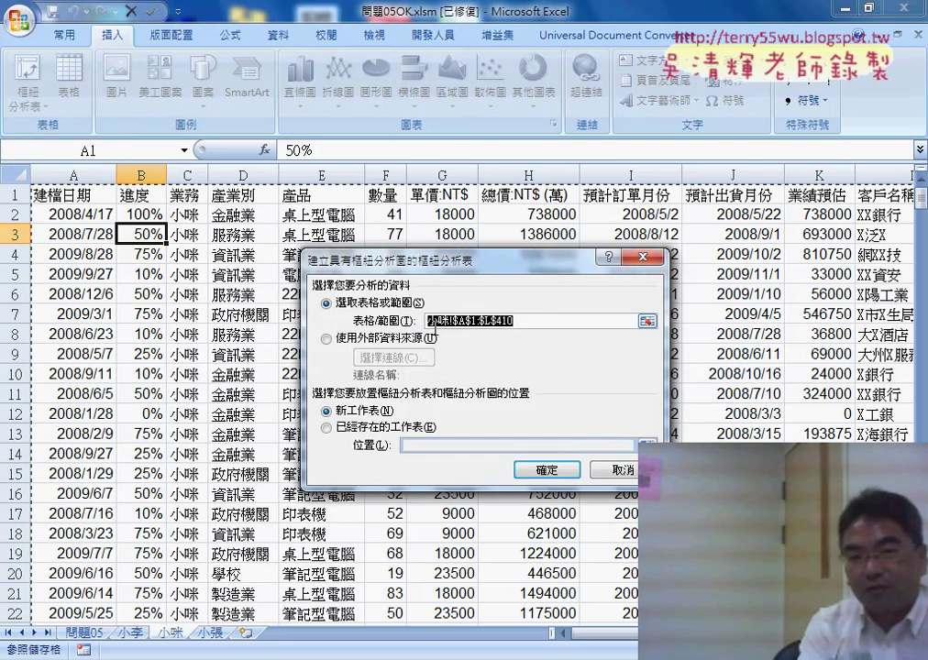
pyautogui.click(534, 467)
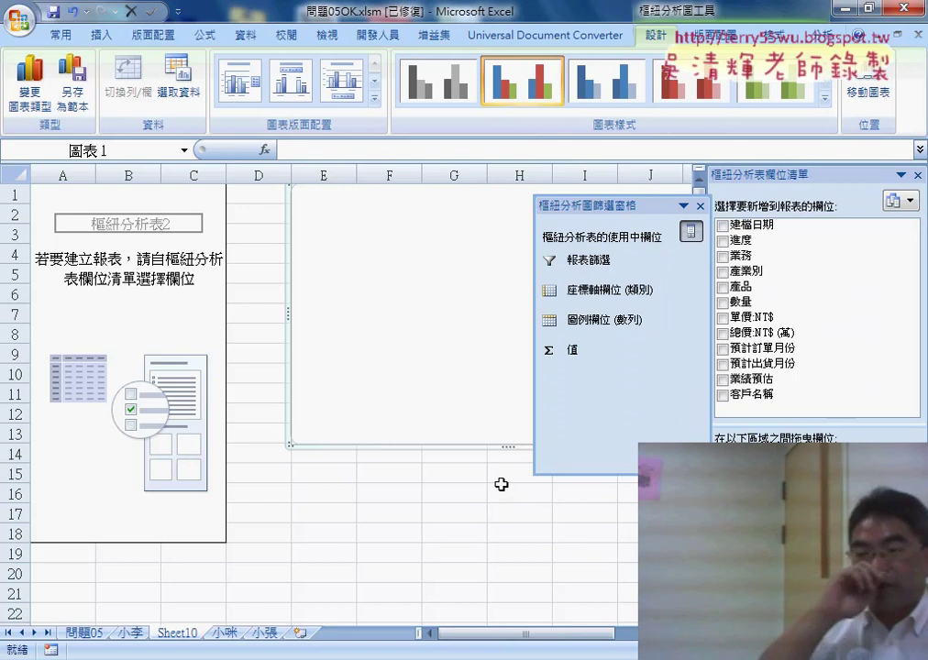
pyautogui.moveTo(747, 272)
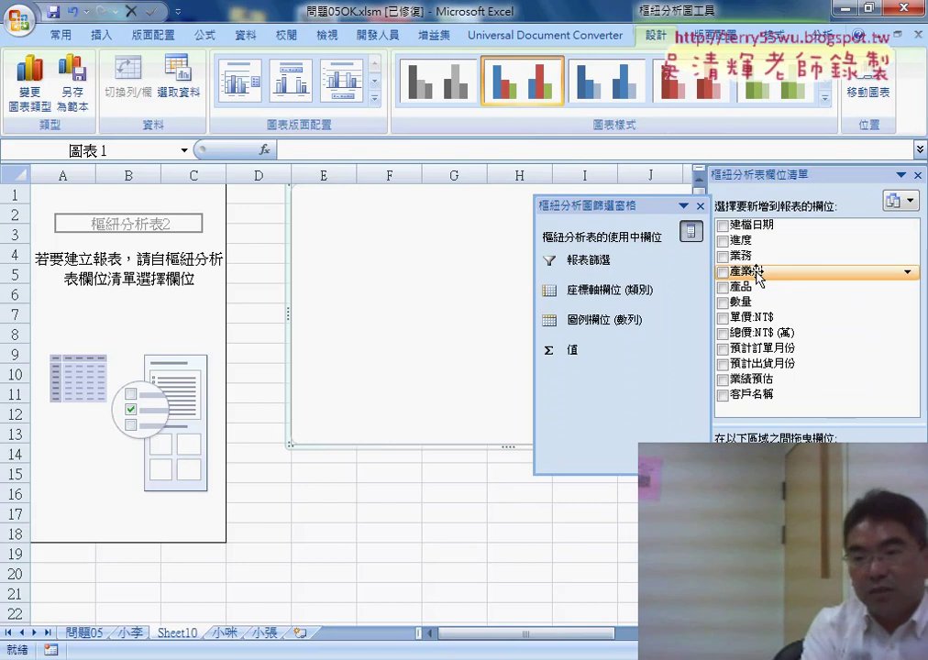
# Lay out the pivot: 產業別 on the axis, 產品 as legend series, sum of 數量 as values.
pyautogui.click(750, 273)
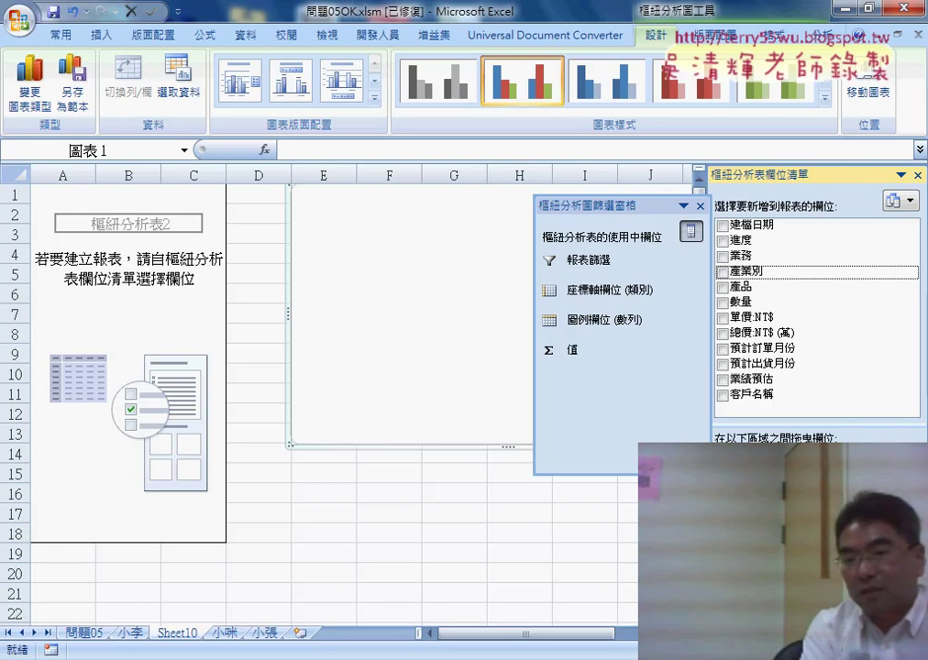
pyautogui.click(722, 272)
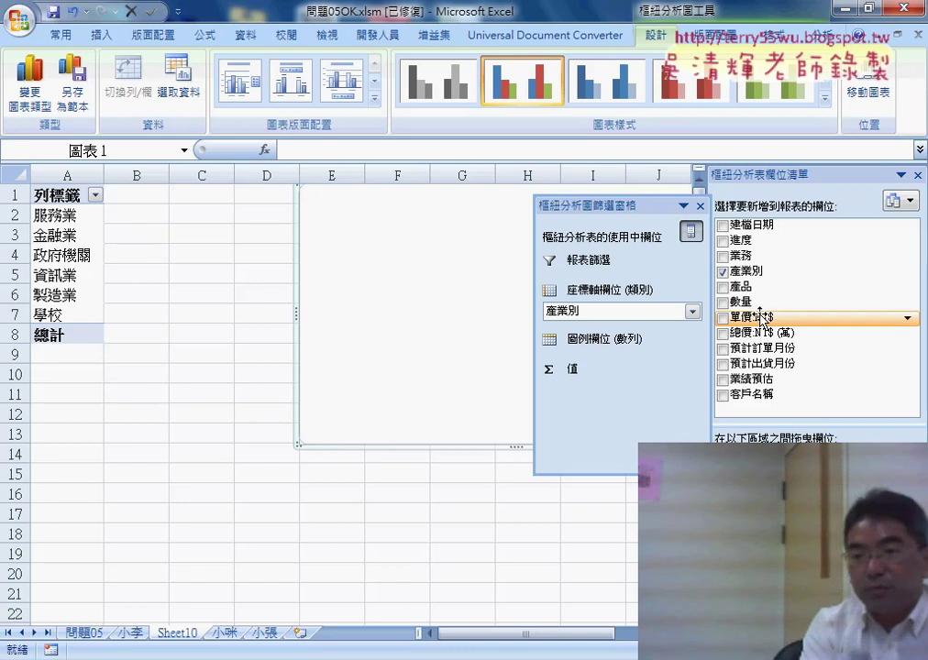
pyautogui.moveTo(790, 287)
pyautogui.mouseDown()
pyautogui.moveTo(829, 436)
pyautogui.moveTo(830, 495)
pyautogui.mouseUp()
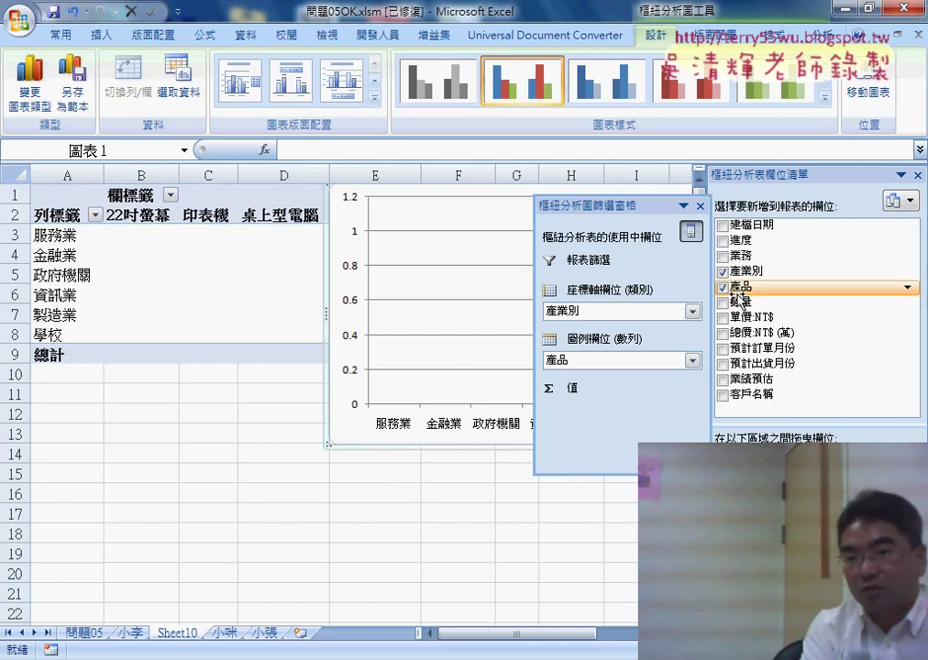
pyautogui.moveTo(740, 301); pyautogui.dragTo(786, 377)
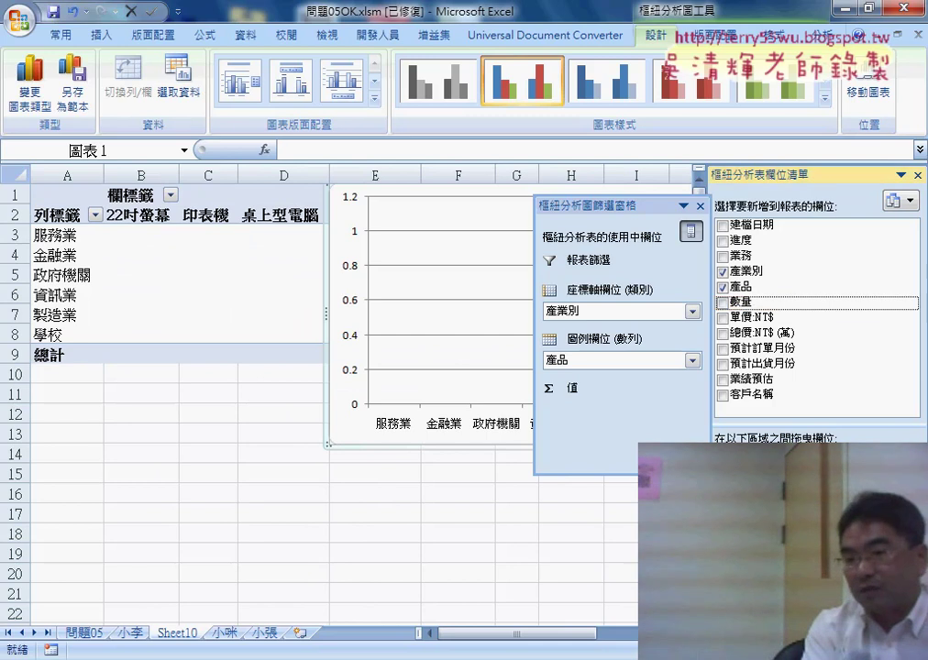
pyautogui.moveTo(830, 550); pyautogui.dragTo(866, 568)
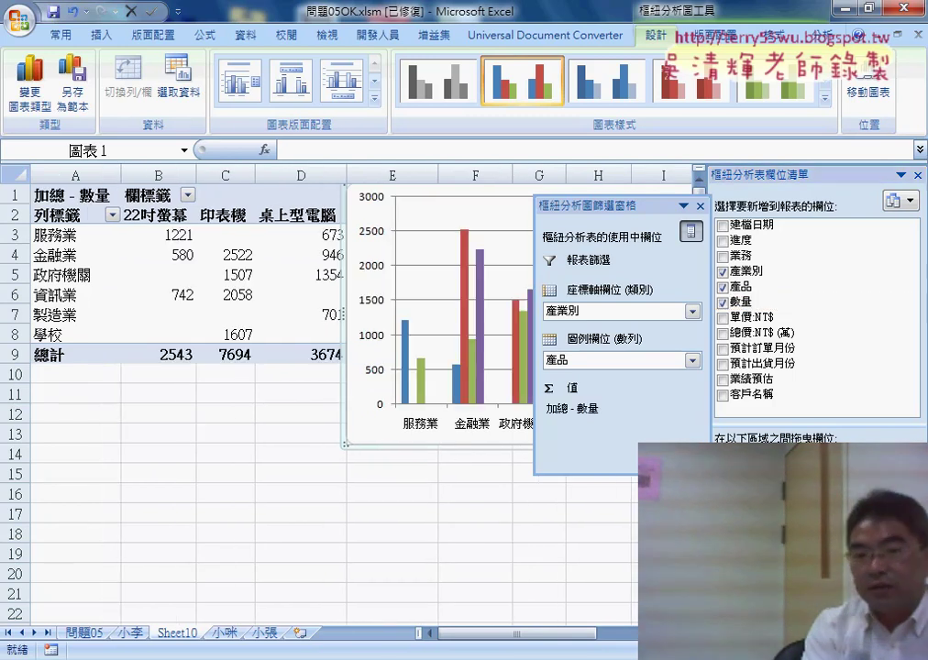
pyautogui.moveTo(345, 194); pyautogui.dragTo(37, 387)
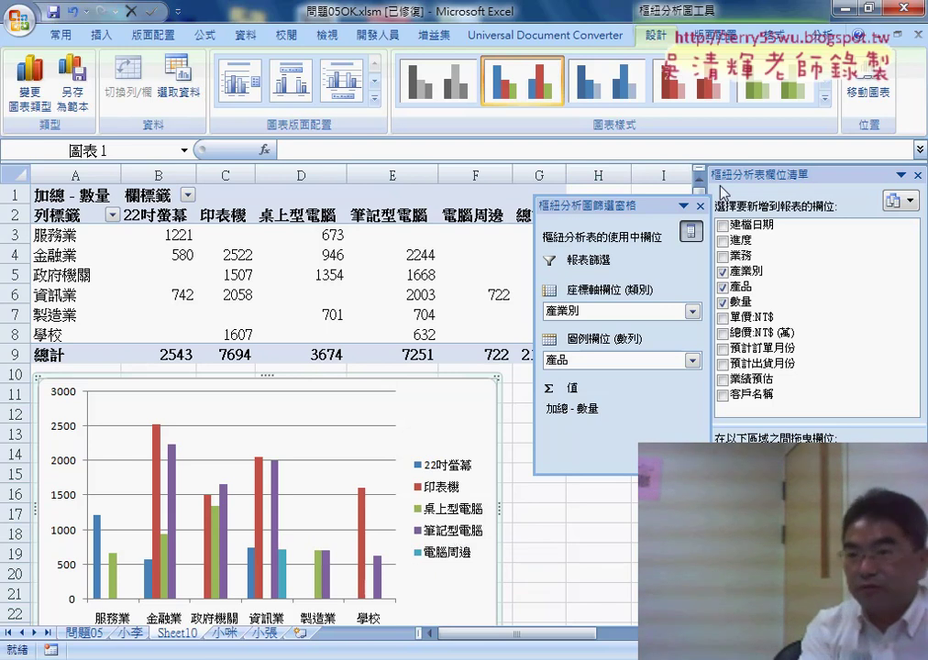
# Return to the 小咪 data sheet after placing the chart below the pivot table.
pyautogui.click(101, 35)
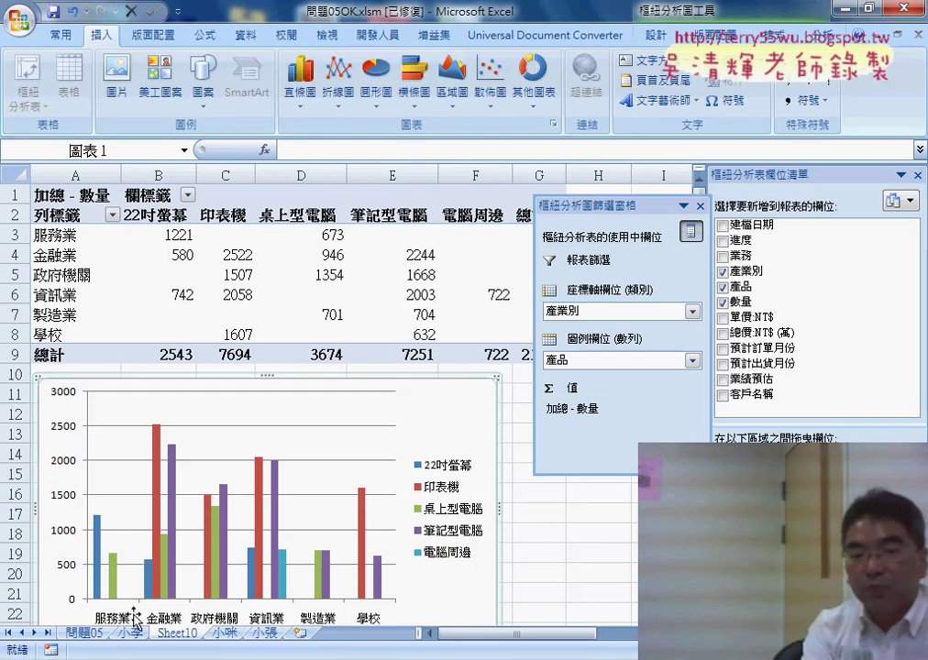
pyautogui.click(223, 632)
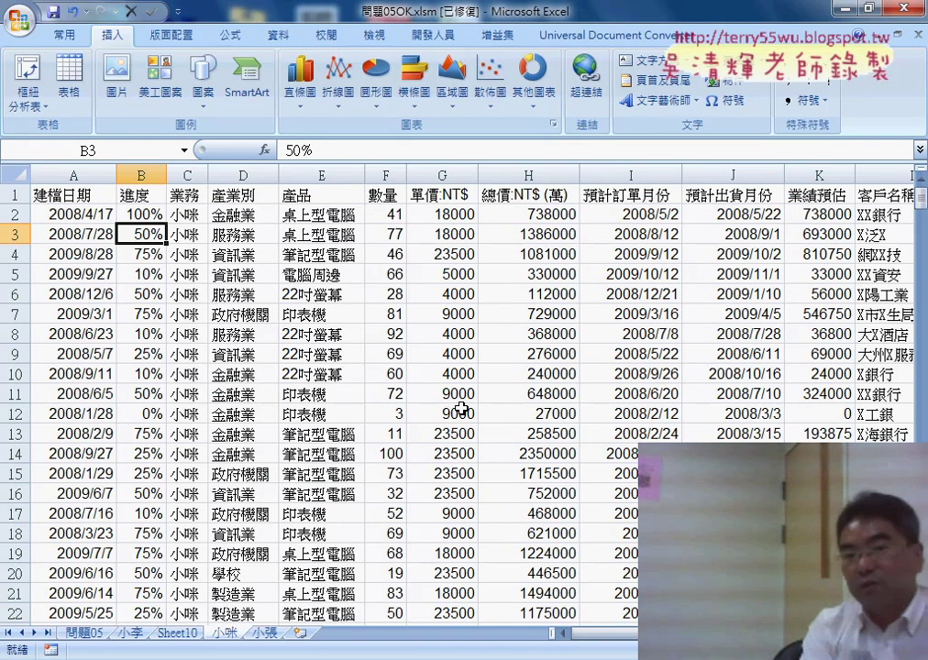
# Select the 產業別, 產品 and 數量 columns D through F on the 小咪 sheet.
pyautogui.click(241, 171)
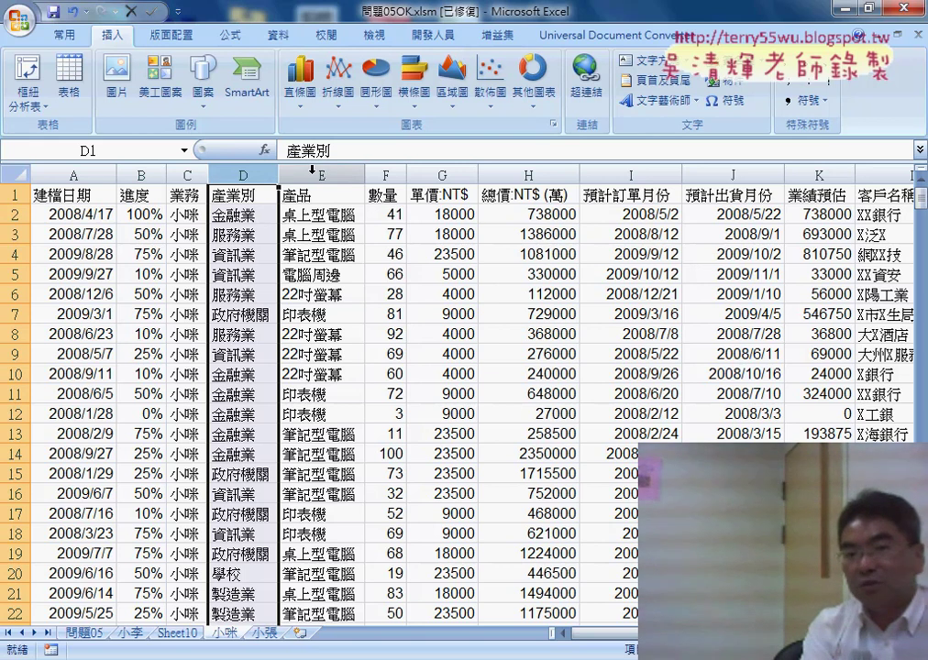
pyautogui.click(311, 172)
pyautogui.moveTo(385, 172); pyautogui.dragTo(241, 171)
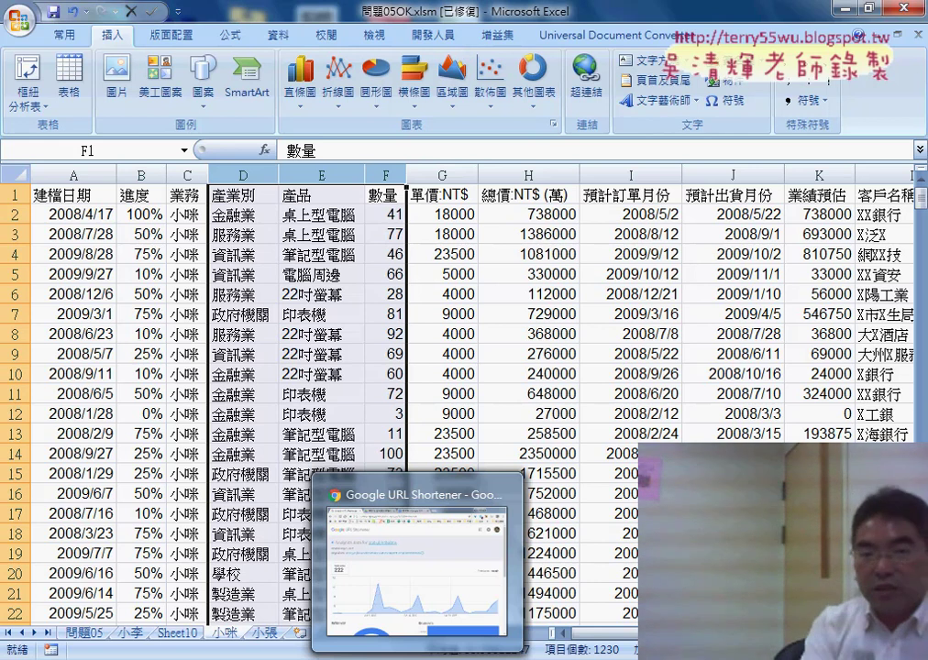
# On the 問題05 sheet, select the 產業別 and 產品 columns D and E.
pyautogui.click(84, 632)
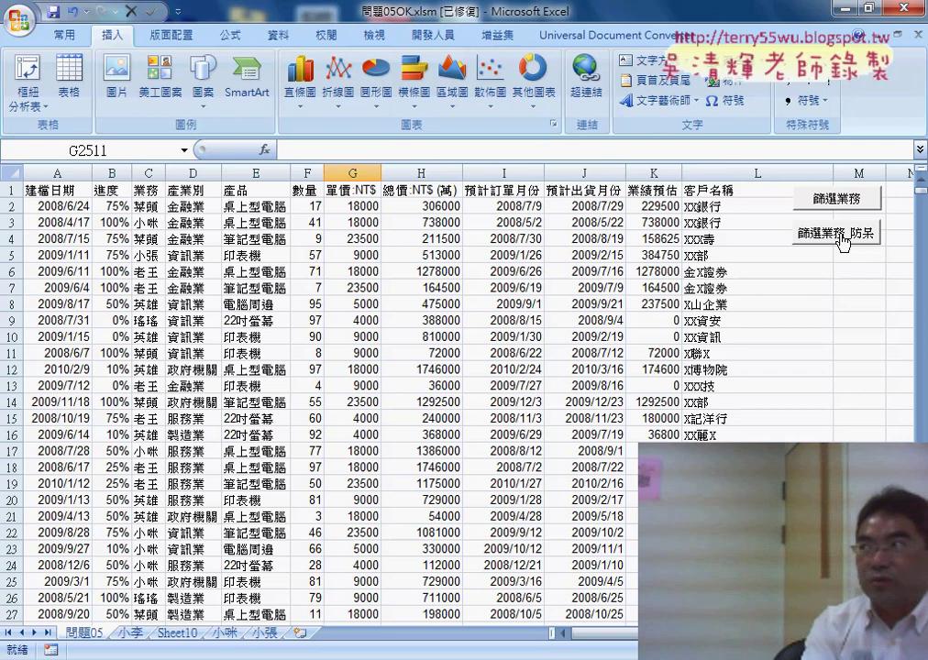
pyautogui.click(182, 173)
pyautogui.click(255, 173)
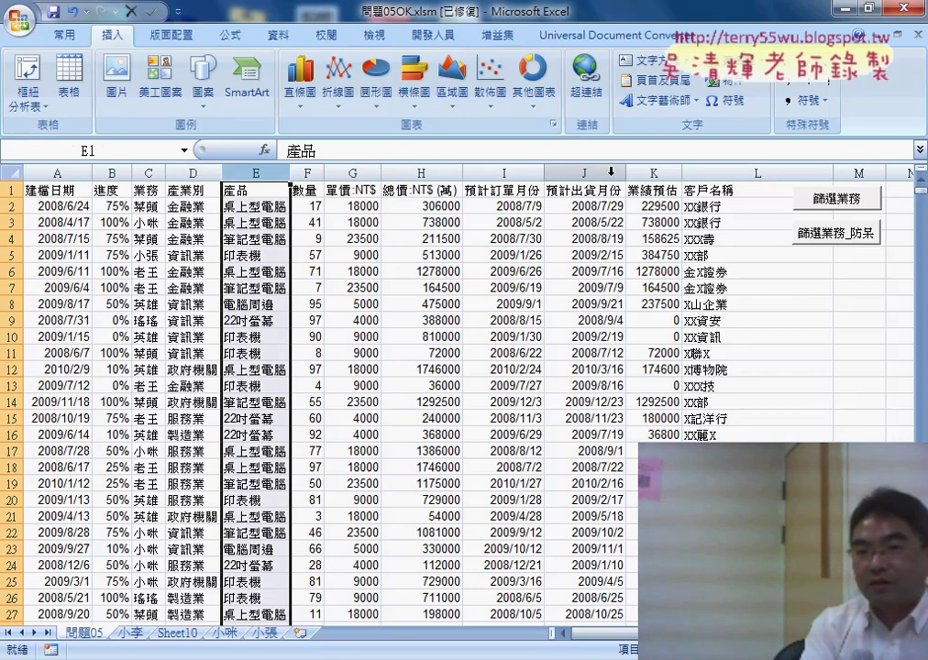
pyautogui.click(710, 172)
pyautogui.click(190, 173)
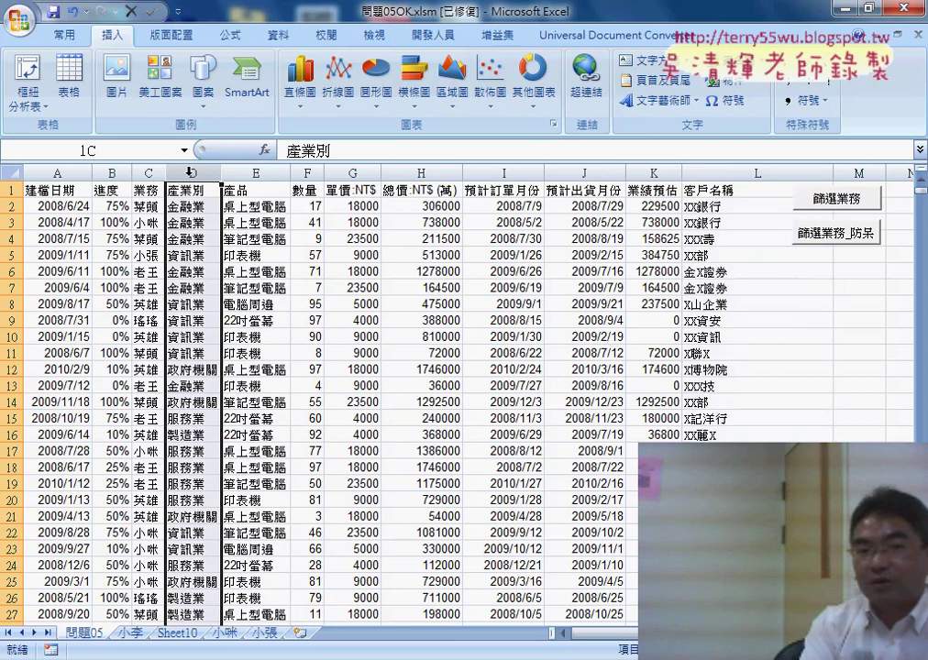
pyautogui.moveTo(190, 173); pyautogui.dragTo(256, 173)
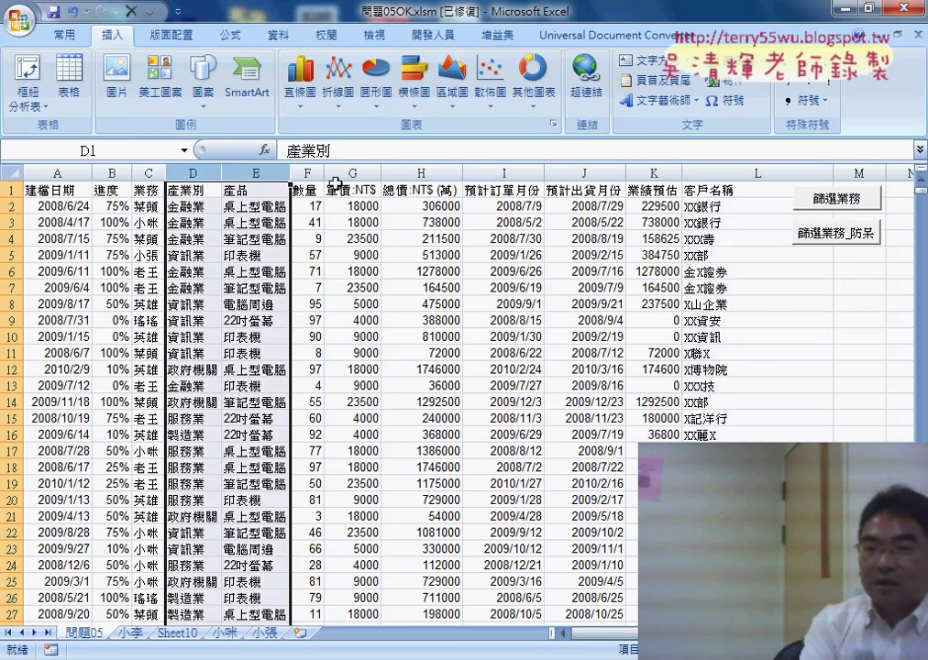
# Open the code of the 篩選業務 macro assigned to the button via 指定巨集 > 編輯.
pyautogui.rightClick(823, 198)
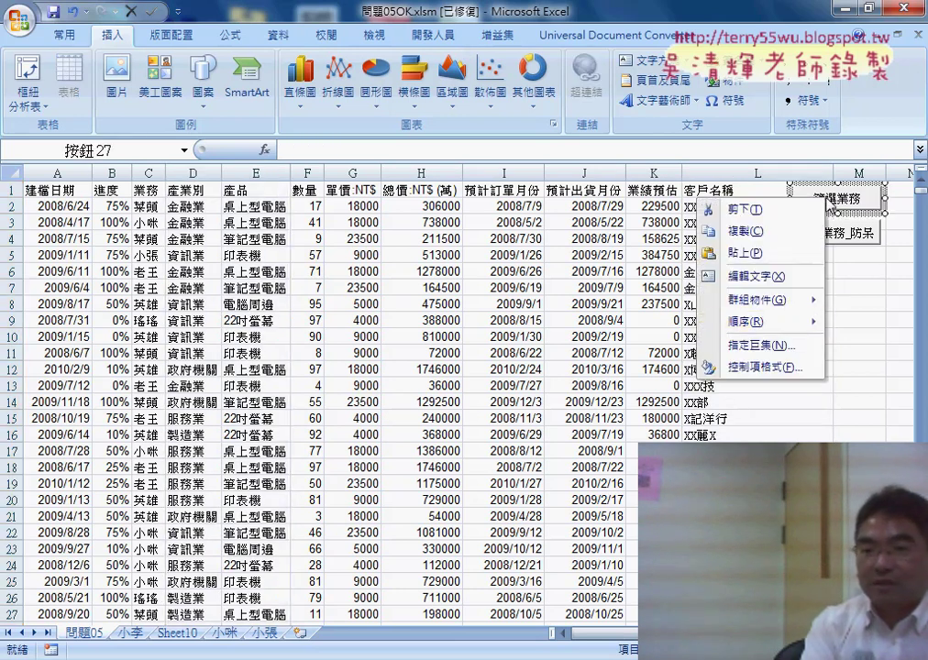
pyautogui.click(795, 358)
pyautogui.click(883, 236)
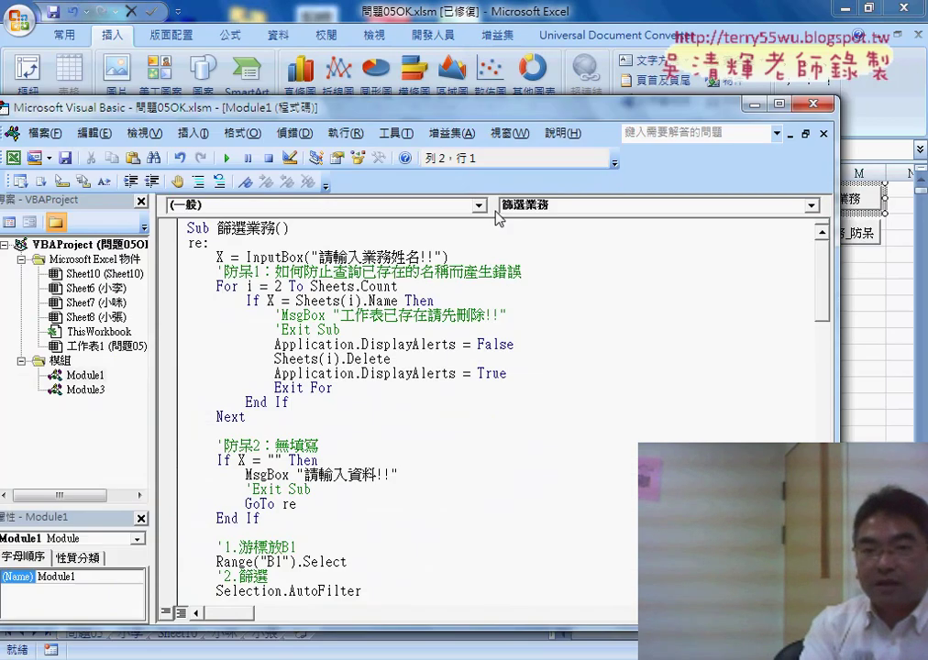
pyautogui.moveTo(195, 106)
pyautogui.mouseDown()
pyautogui.moveTo(287, 273)
pyautogui.moveTo(240, 67)
pyautogui.mouseUp()
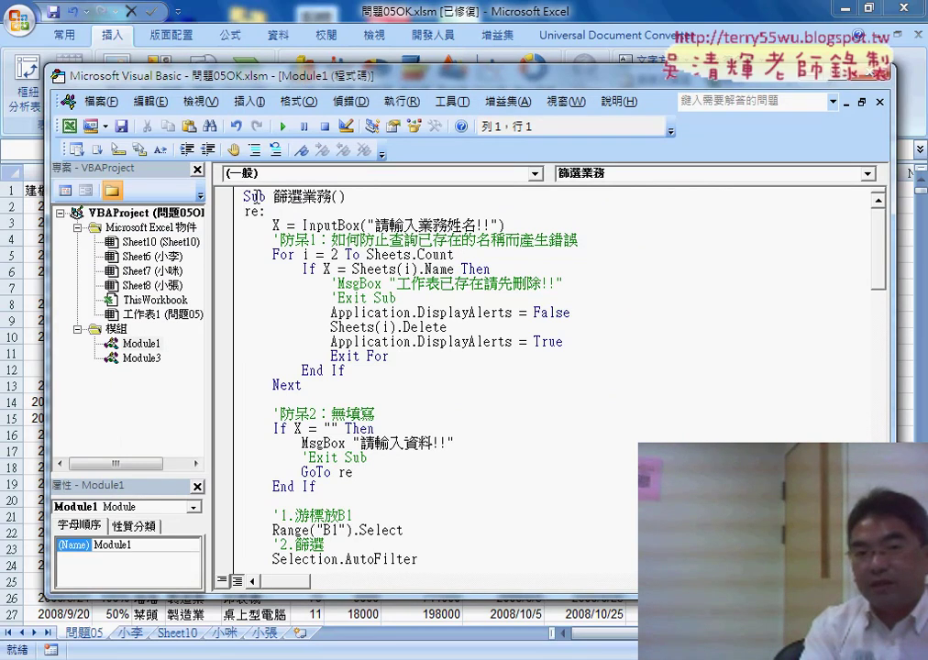
pyautogui.scroll(-3, 396, 302)
pyautogui.scroll(-3, 400, 304)
pyautogui.scroll(-3, 403, 320)
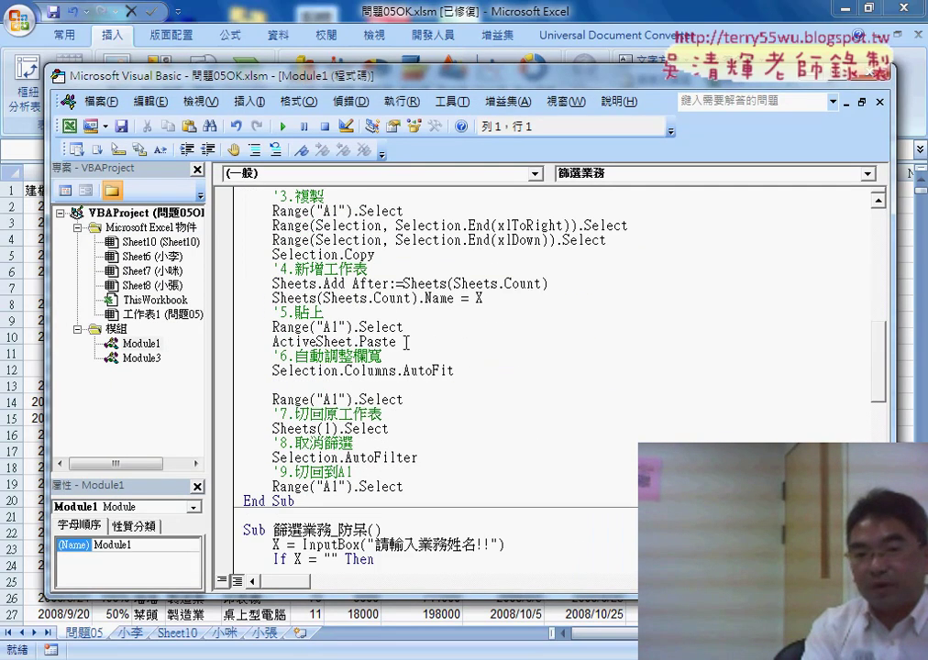
pyautogui.scroll(-3, 394, 367)
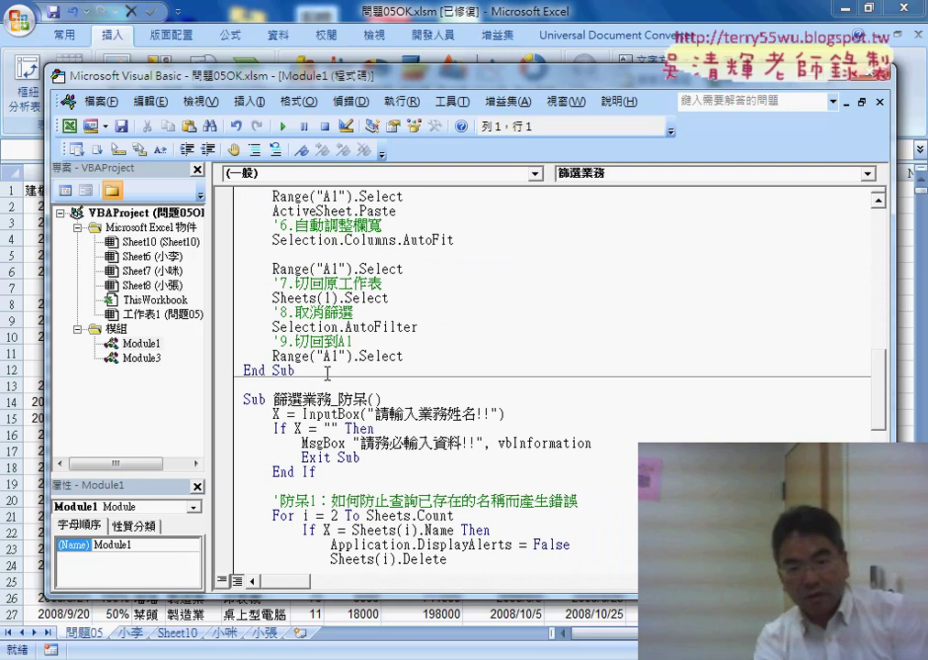
pyautogui.scroll(3, 325, 372)
pyautogui.scroll(-3, 319, 375)
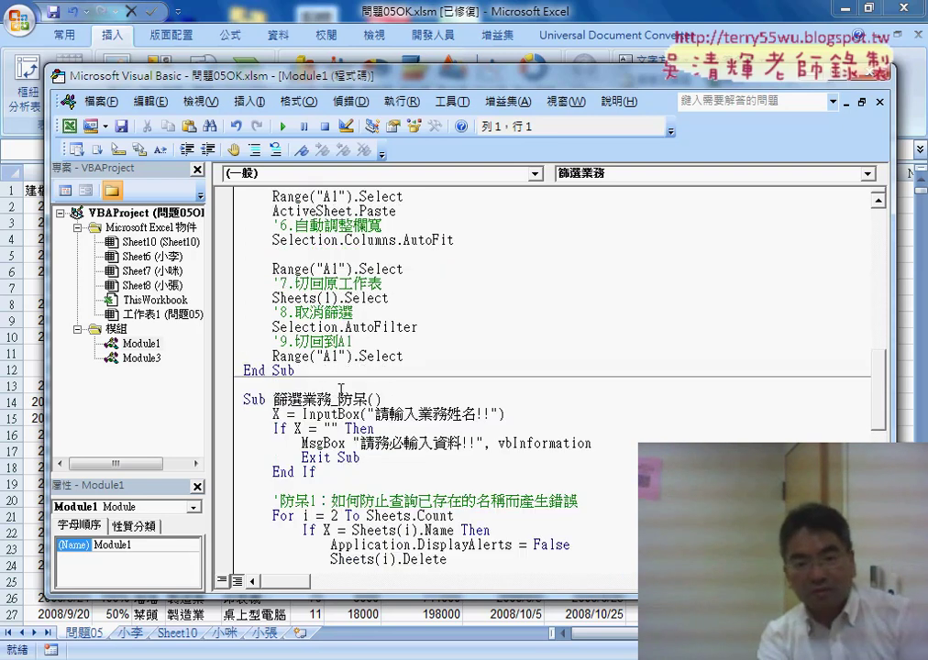
pyautogui.click(313, 376)
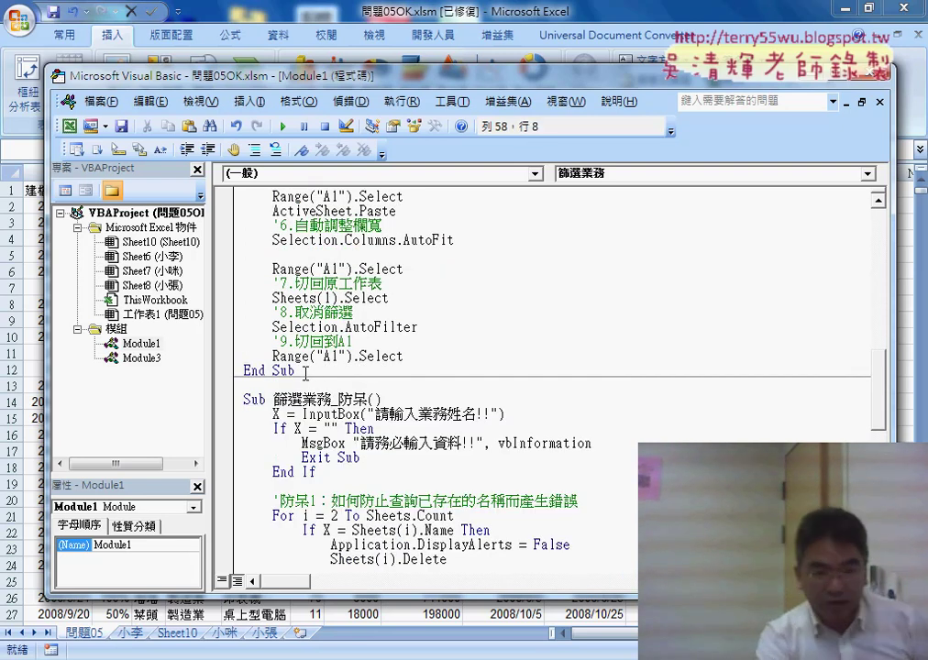
pyautogui.scroll(8, 312, 376)
pyautogui.scroll(5, 305, 372)
pyautogui.scroll(2, 305, 372)
# Paste a duplicate of the 篩選業務 macro below and rename the copy 篩選產業別.
pyautogui.hotkey('ctrl', 'a')
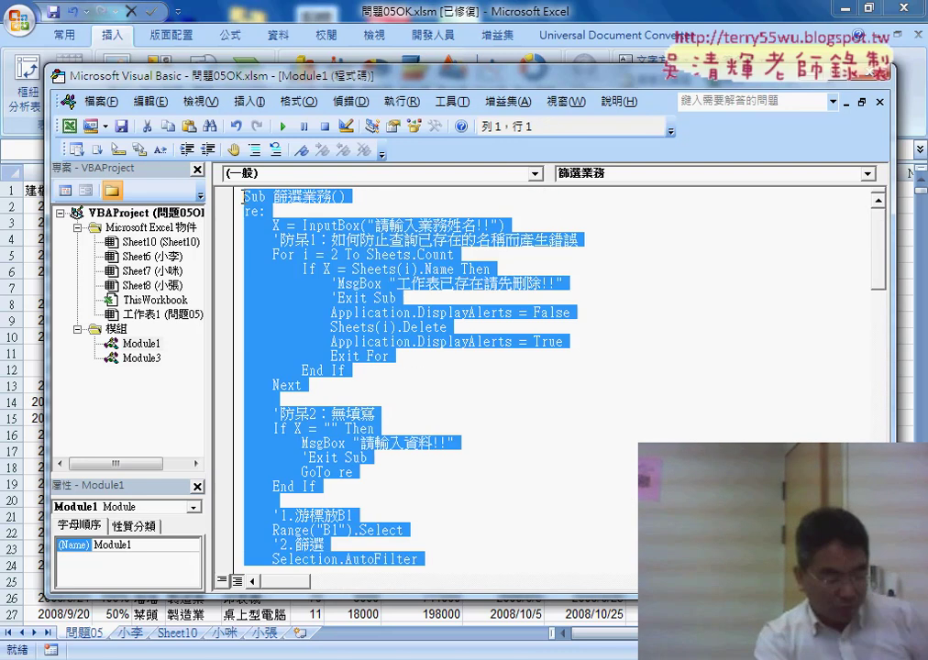
pyautogui.scroll(-4, 335, 316)
pyautogui.scroll(-4, 344, 385)
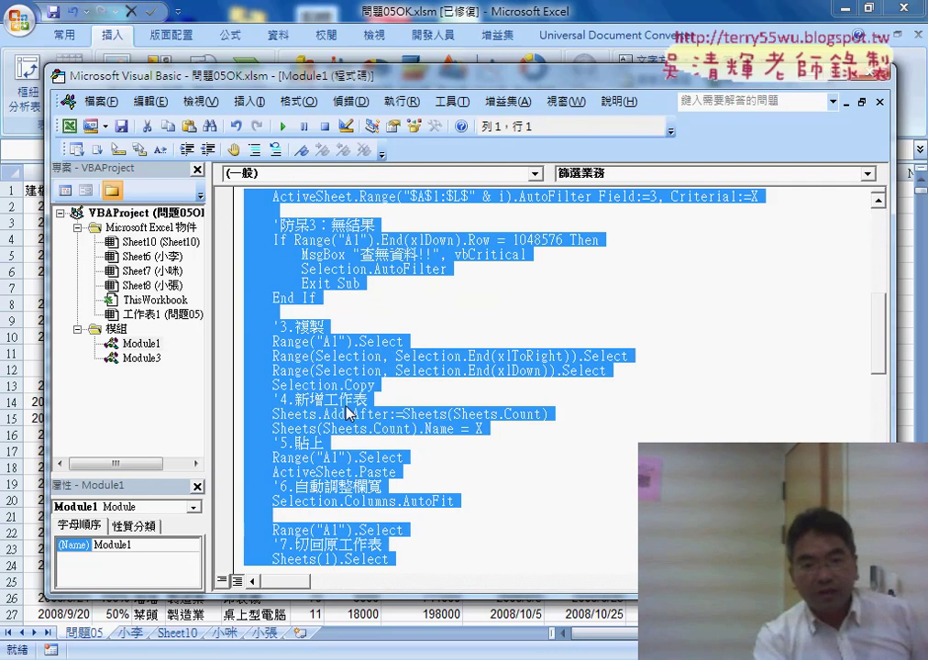
pyautogui.scroll(-5, 349, 405)
pyautogui.hotkey('ctrl', 'v')
pyautogui.scroll(3, 400, 383)
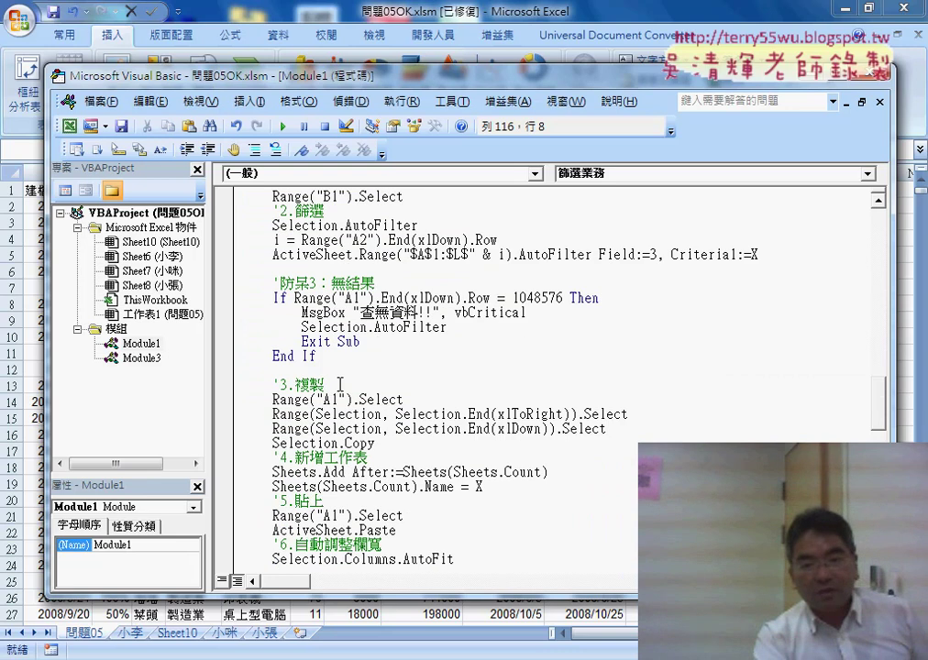
pyautogui.scroll(-10, 385, 366)
pyautogui.scroll(2, 355, 323)
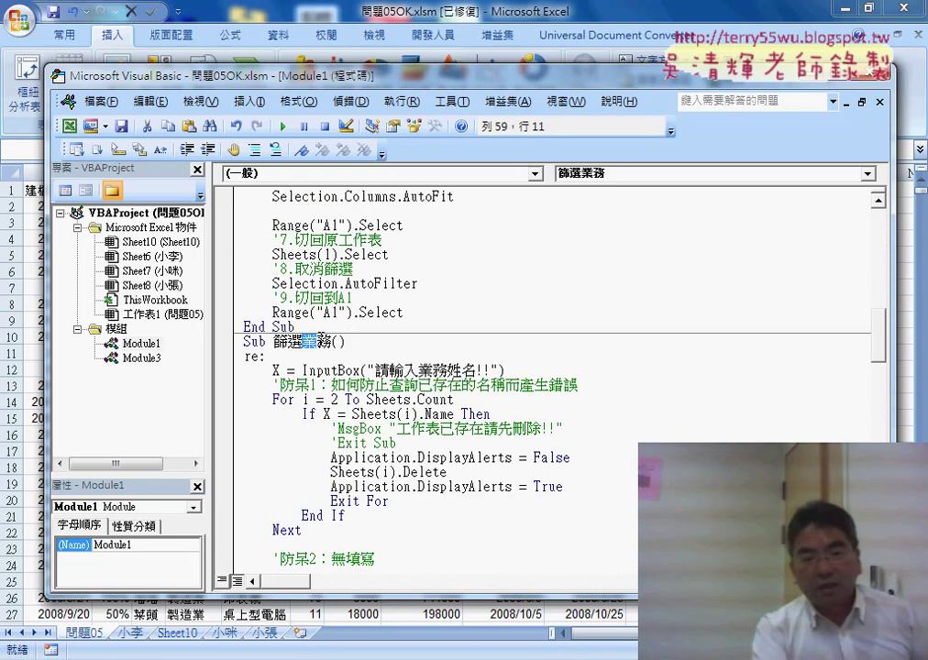
pyautogui.moveTo(302, 342); pyautogui.dragTo(332, 342)
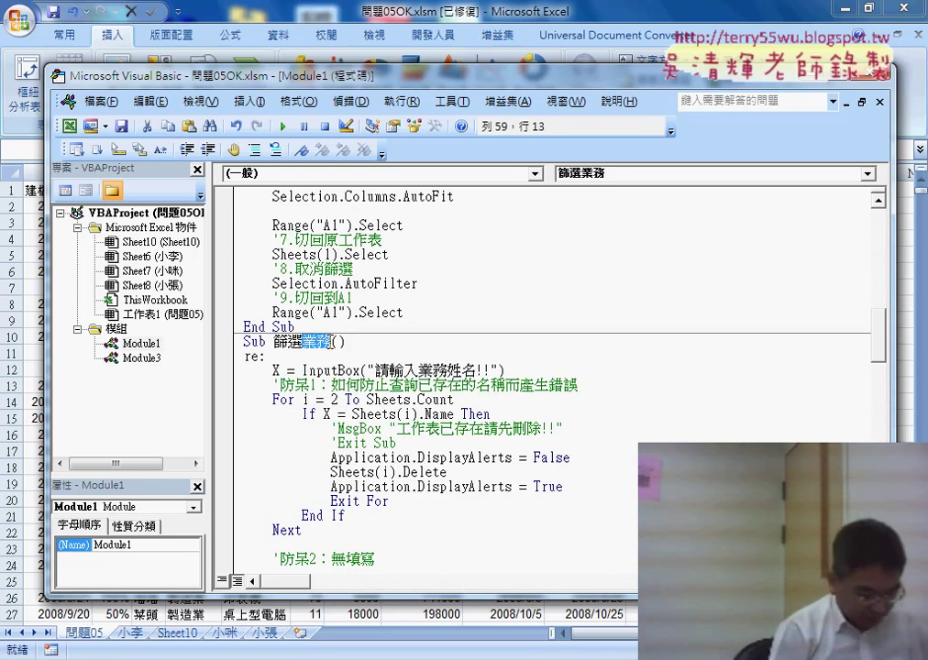
pyautogui.write('ㄈ')
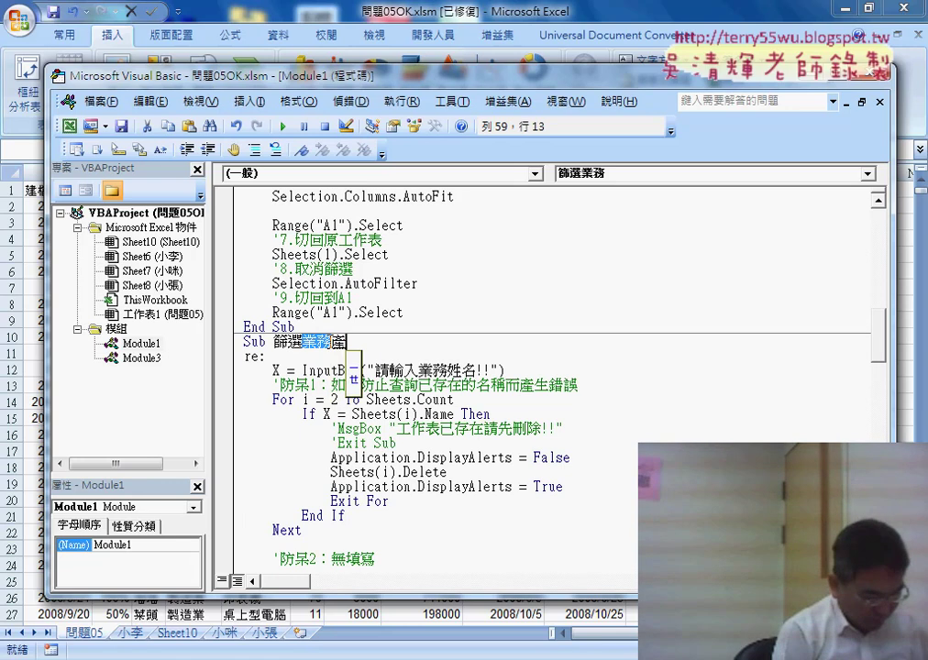
pyautogui.write('產業別(')
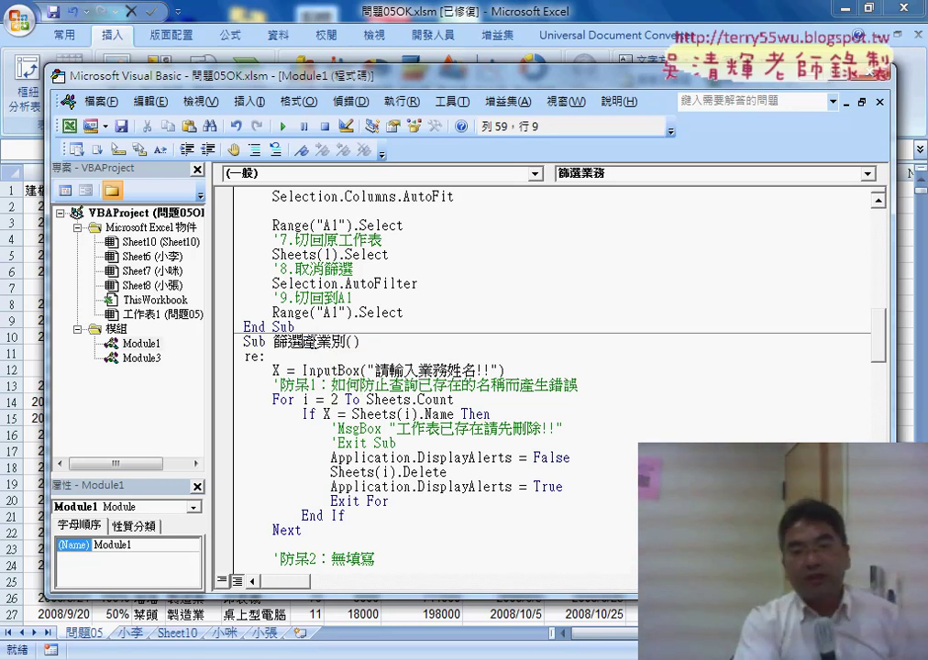
pyautogui.moveTo(304, 342); pyautogui.dragTo(345, 342)
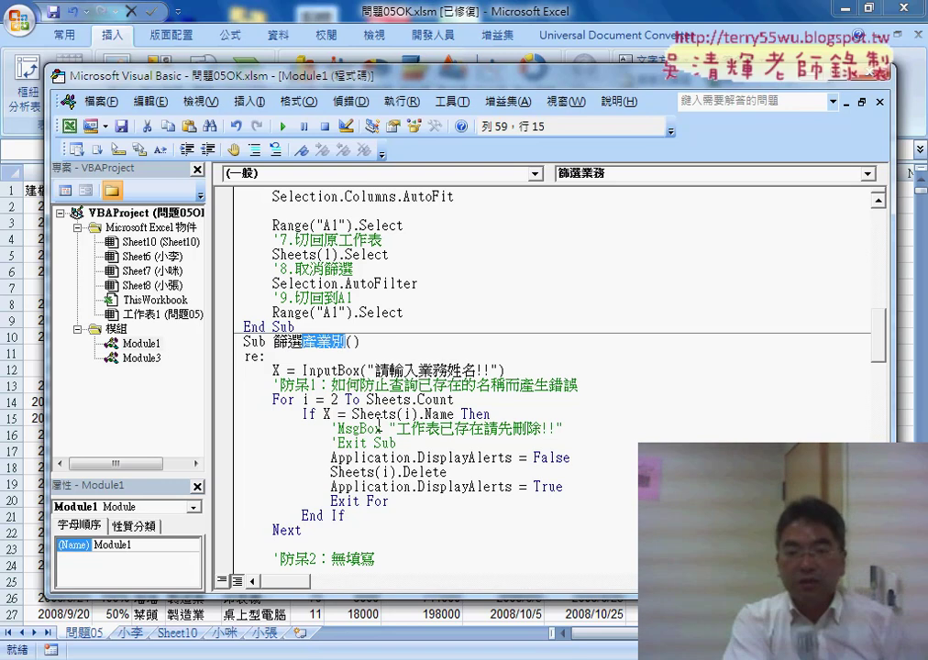
# Change the copy's InputBox prompt to 請輸入產業別名稱!! and select the Field number 3.
pyautogui.moveTo(418, 370); pyautogui.dragTo(432, 370)
pyautogui.hotkey('ctrl', 'c')
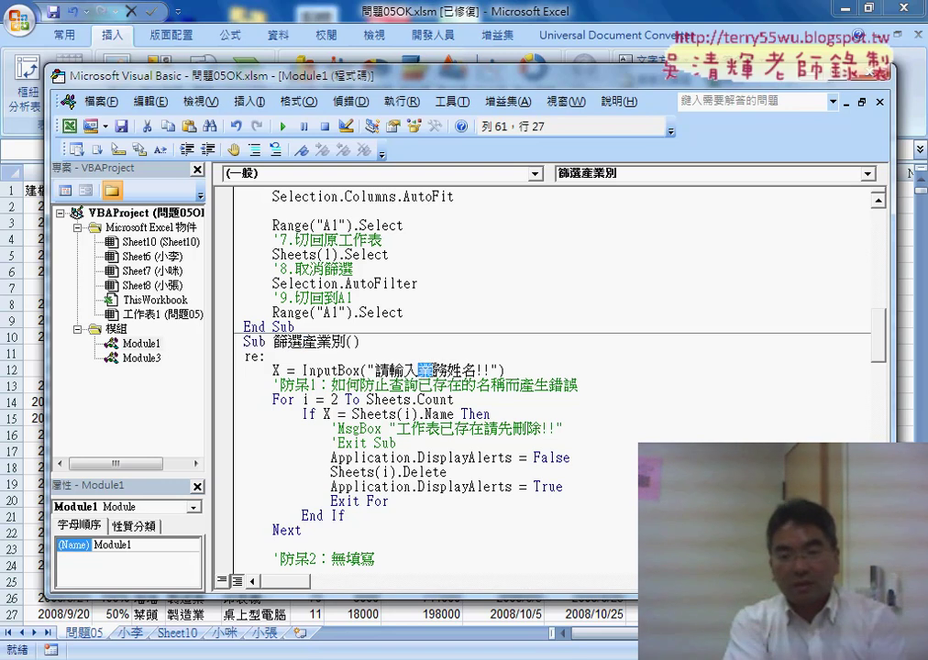
pyautogui.moveTo(303, 341); pyautogui.dragTo(330, 342)
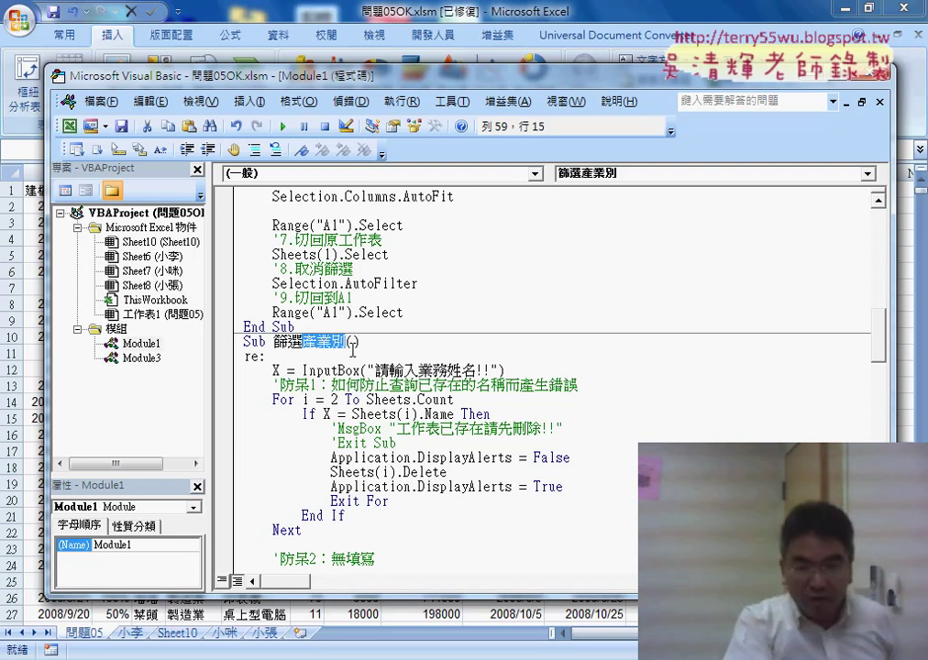
pyautogui.moveTo(416, 371); pyautogui.dragTo(502, 371)
pyautogui.hotkey('ctrl', 'v')
pyautogui.press('Delete')
pyautogui.write('稱')
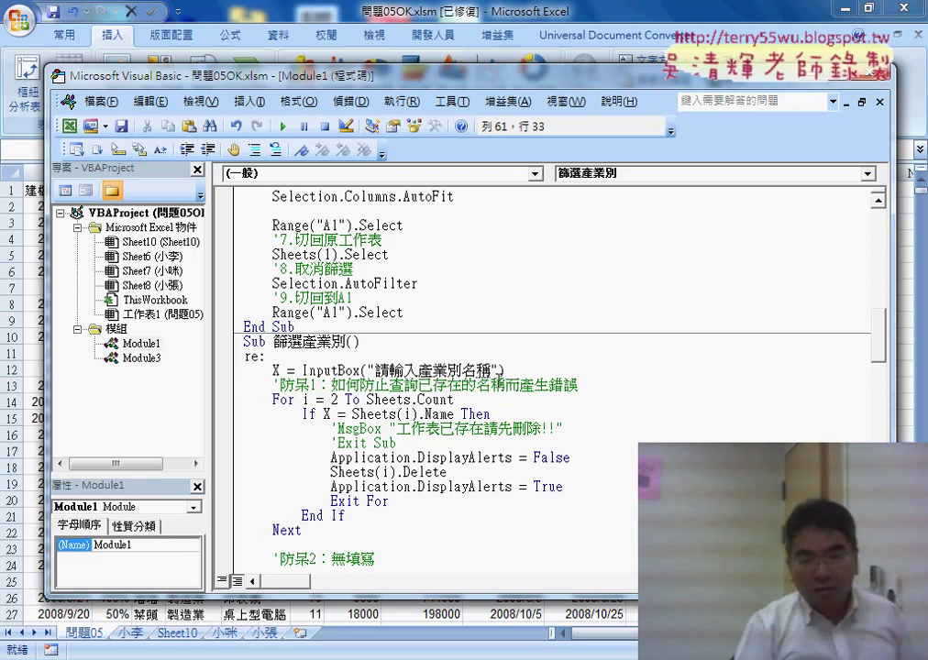
pyautogui.write('!!')
pyautogui.click(556, 457)
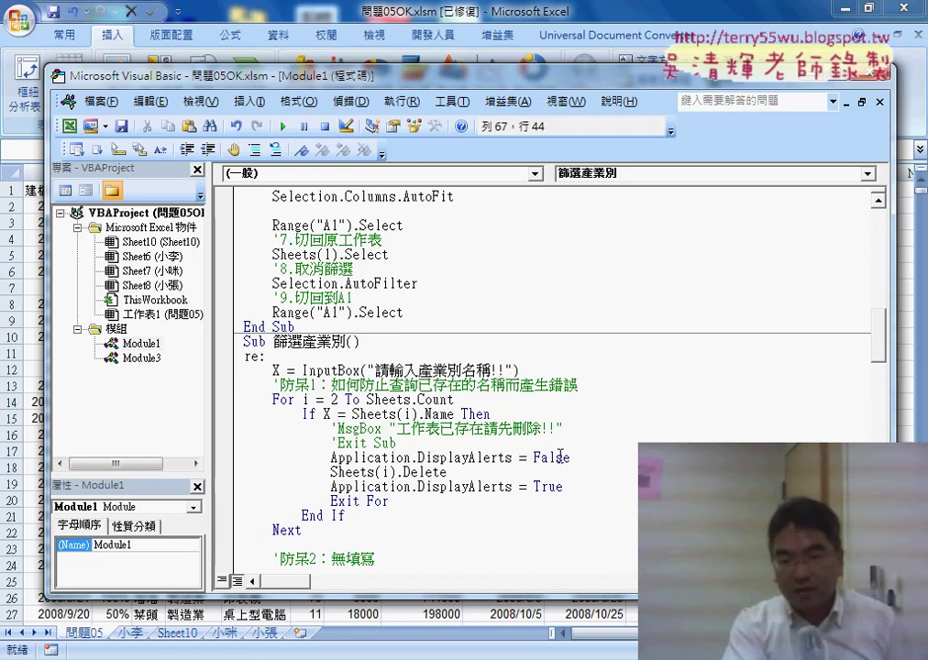
pyautogui.scroll(-4, 560, 456)
pyautogui.scroll(-2, 596, 444)
pyautogui.scroll(-1, 664, 431)
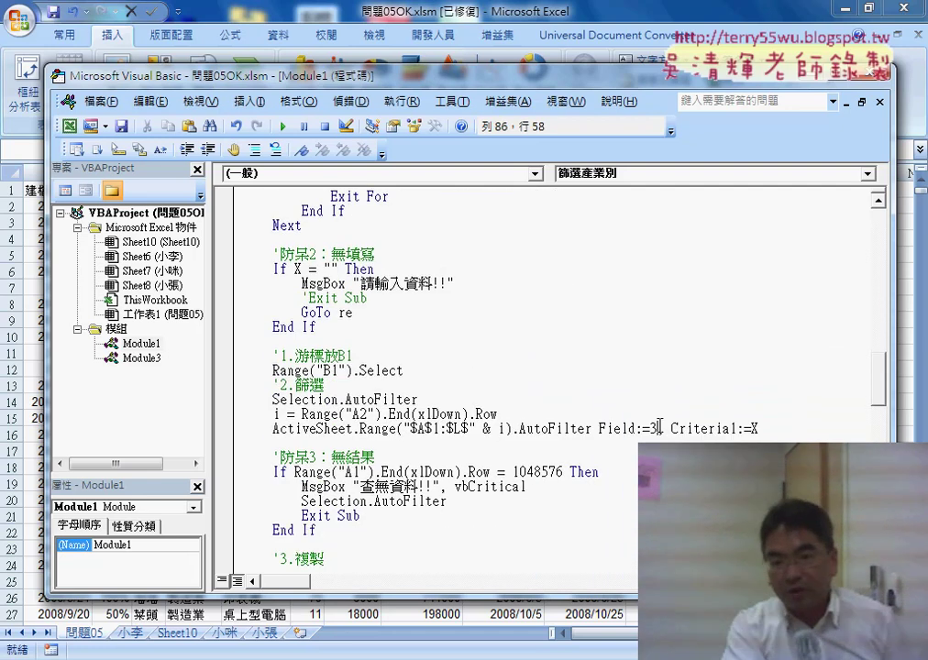
pyautogui.doubleClick(657, 427)
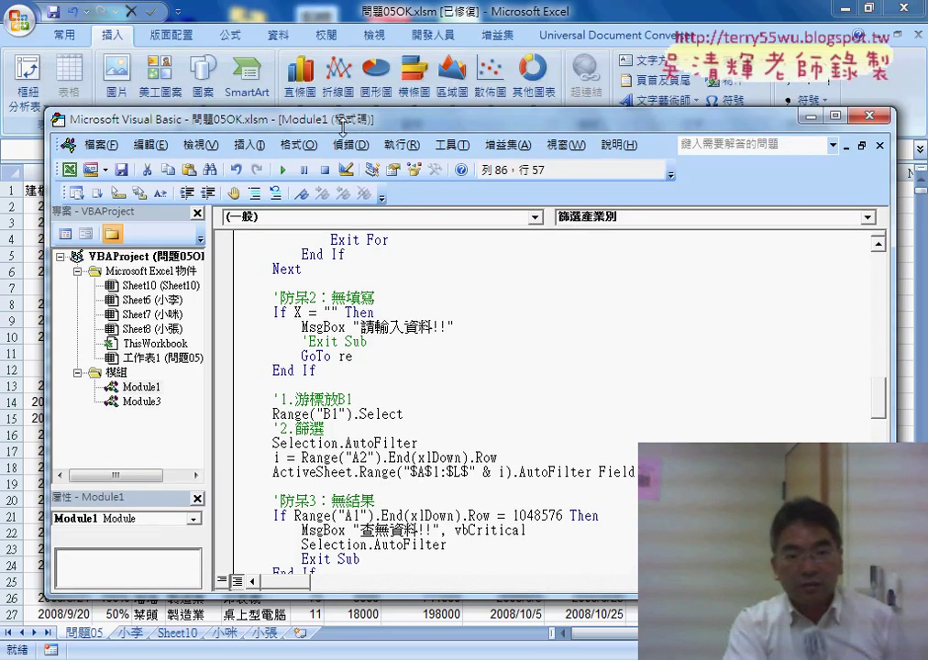
# Move the VBA editor down to show the sheet headers above the Field:=4 AutoFilter code.
pyautogui.moveTo(355, 68); pyautogui.dragTo(339, 222)
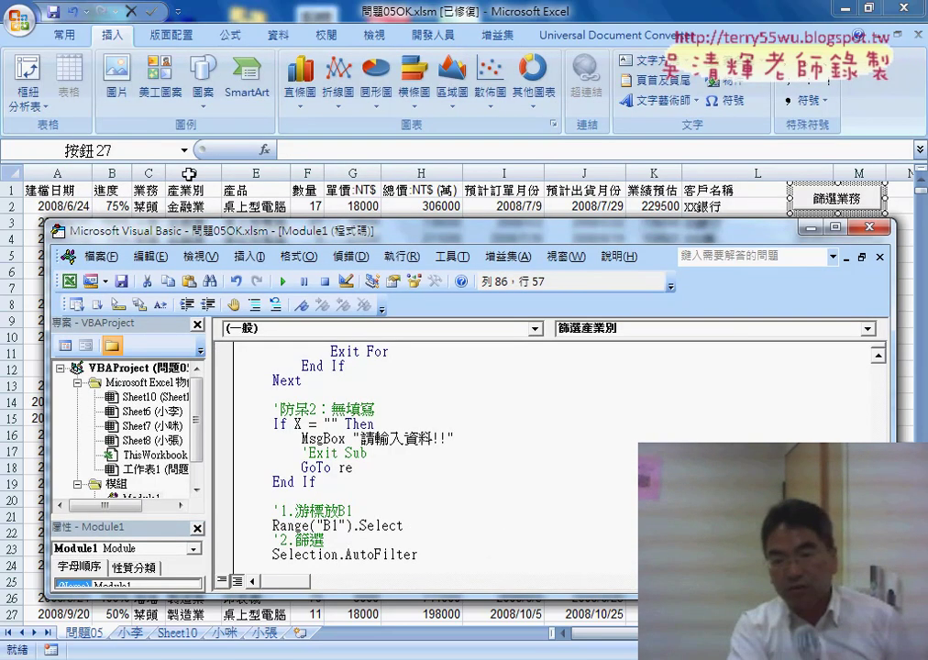
pyautogui.scroll(-5, 601, 428)
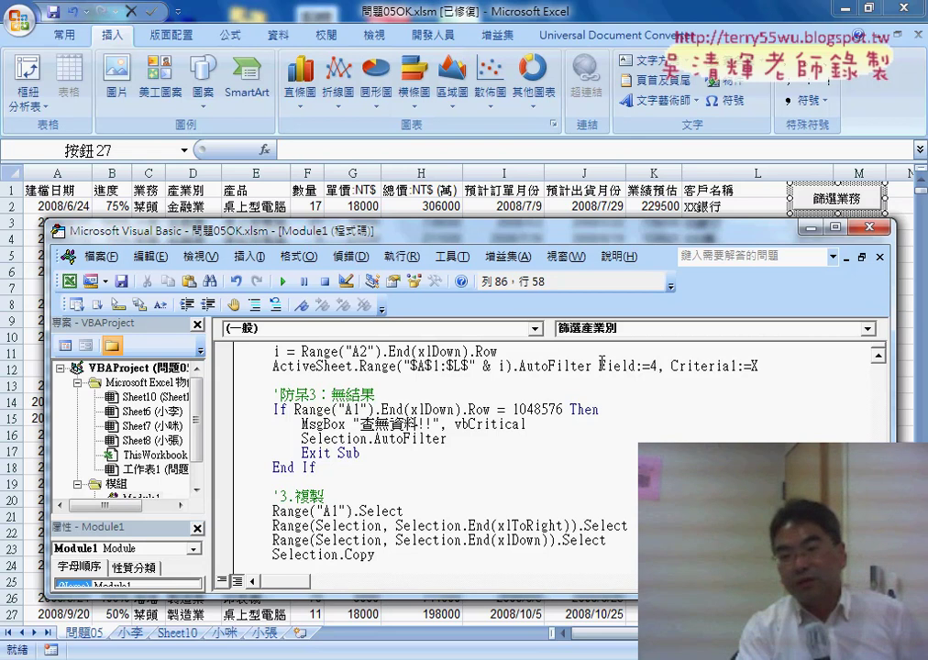
# Highlight Field in the AutoFilter line to explain the column-number argument.
pyautogui.moveTo(599, 366); pyautogui.dragTo(622, 366)
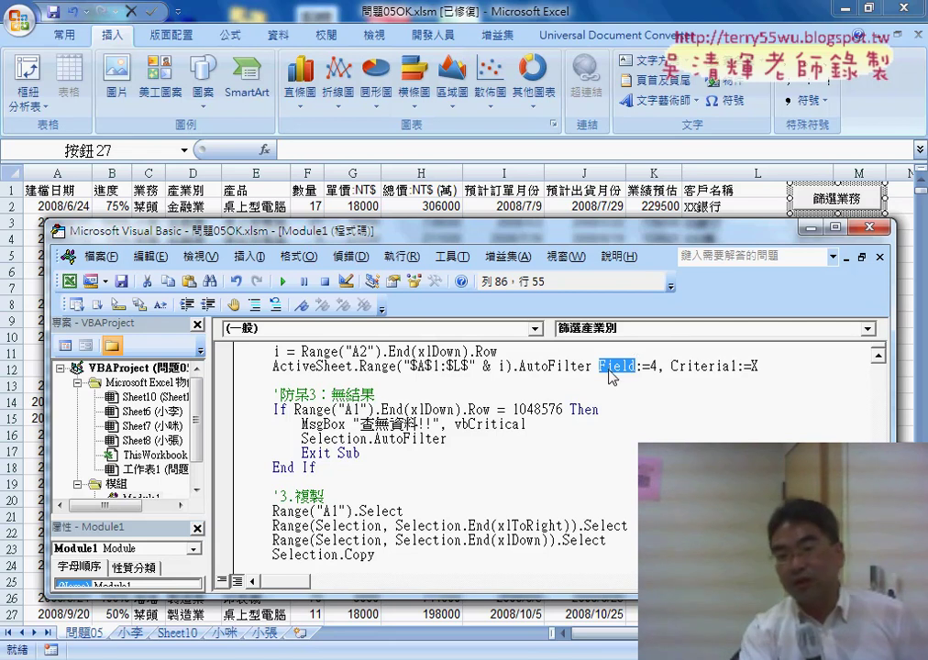
pyautogui.click(637, 385)
pyautogui.moveTo(637, 366); pyautogui.dragTo(601, 368)
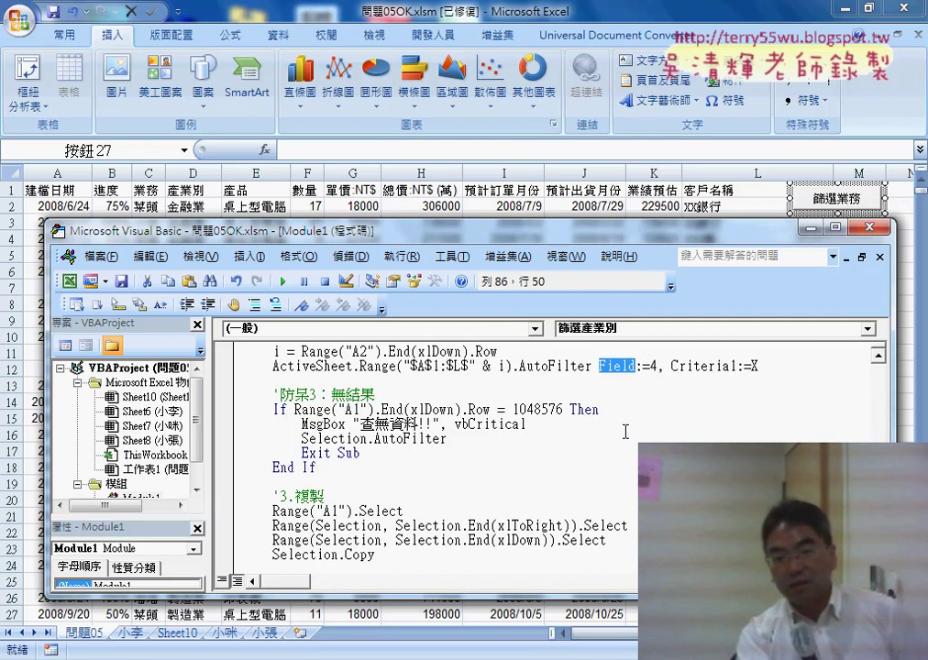
pyautogui.scroll(-2, 625, 430)
pyautogui.scroll(-2, 625, 431)
pyautogui.scroll(-2, 625, 430)
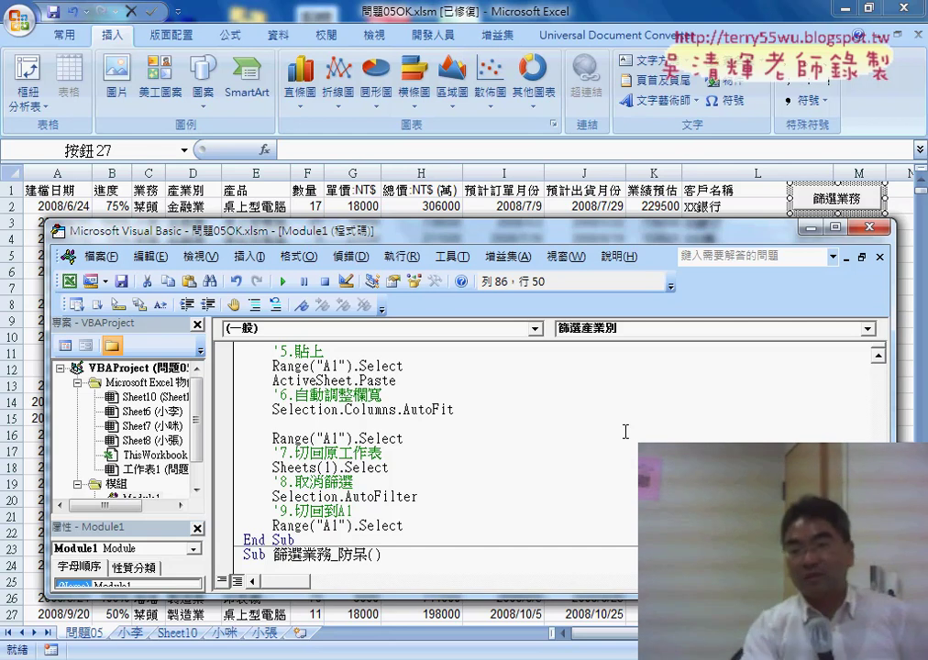
pyautogui.scroll(4, 626, 431)
pyautogui.scroll(2, 626, 431)
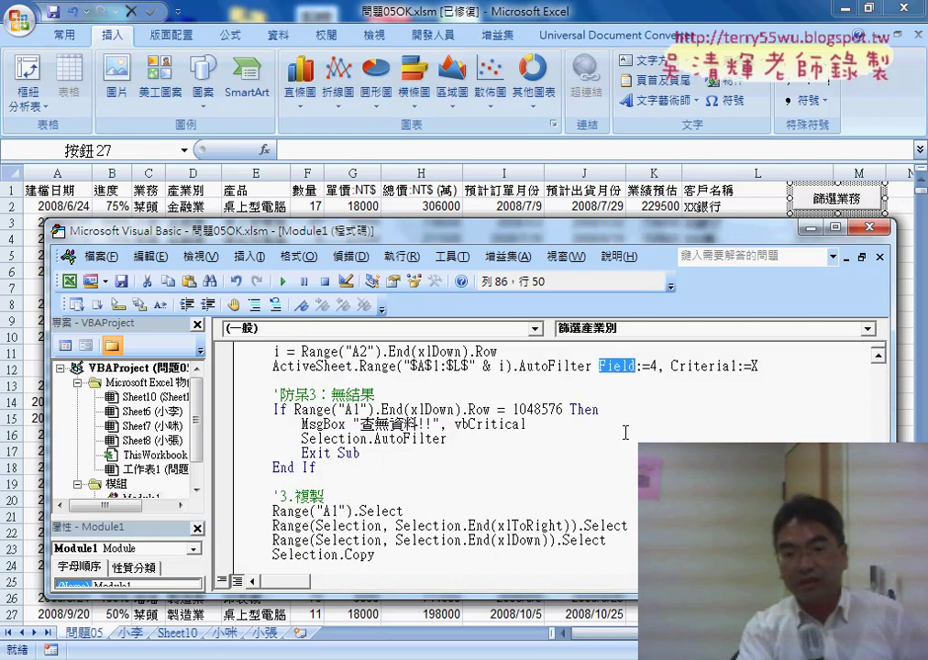
pyautogui.scroll(1, 625, 431)
pyautogui.scroll(1, 626, 431)
pyautogui.scroll(2, 625, 430)
pyautogui.scroll(2, 625, 431)
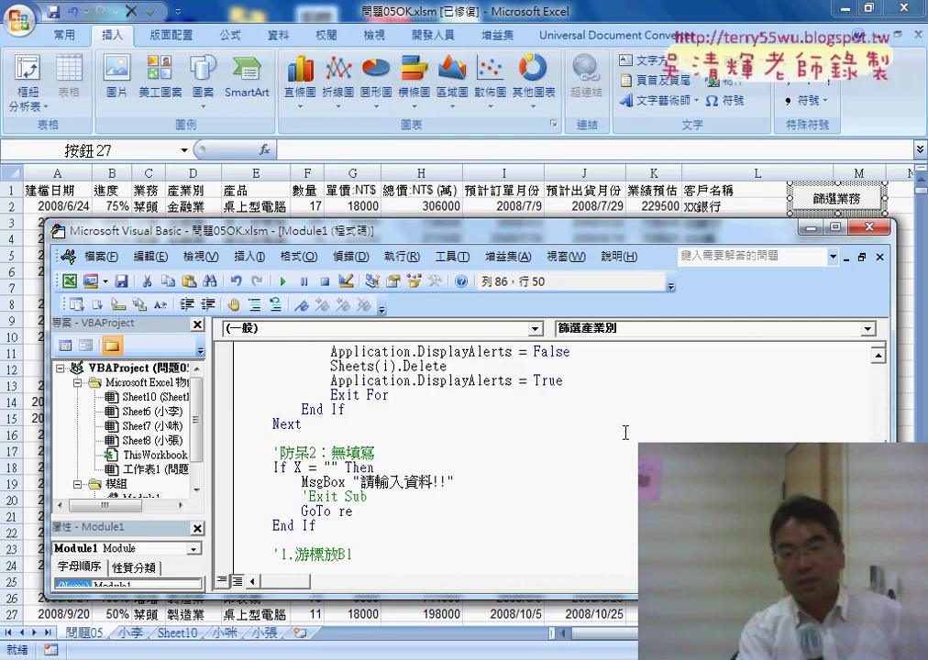
pyautogui.scroll(2, 625, 430)
pyautogui.scroll(1, 625, 431)
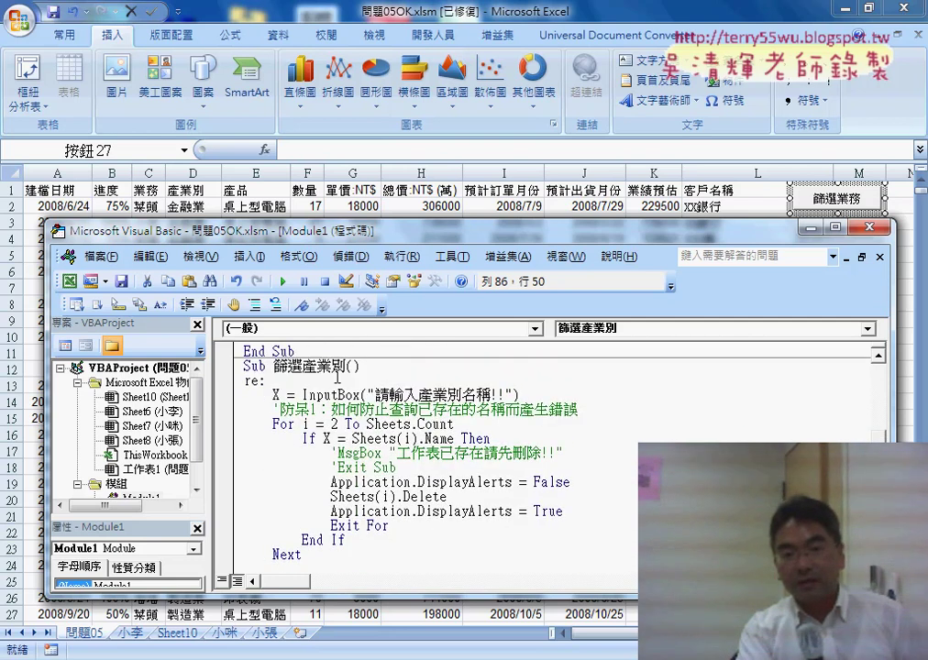
# Point out 產業別 in the macro name, prompt and criteria line, then minimize the VBA editor.
pyautogui.moveTo(303, 367); pyautogui.dragTo(330, 366)
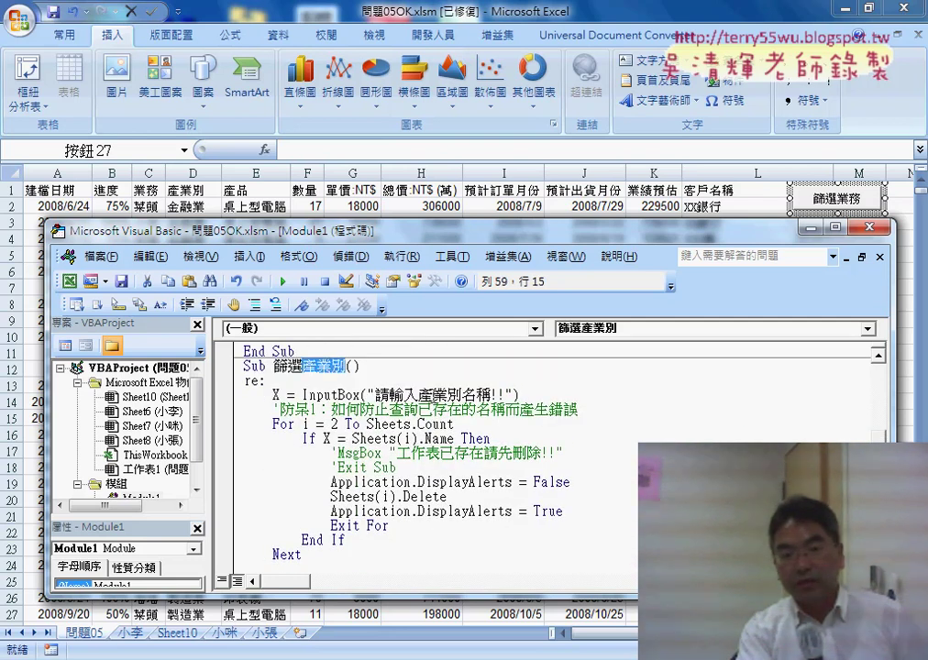
pyautogui.moveTo(417, 395); pyautogui.dragTo(461, 395)
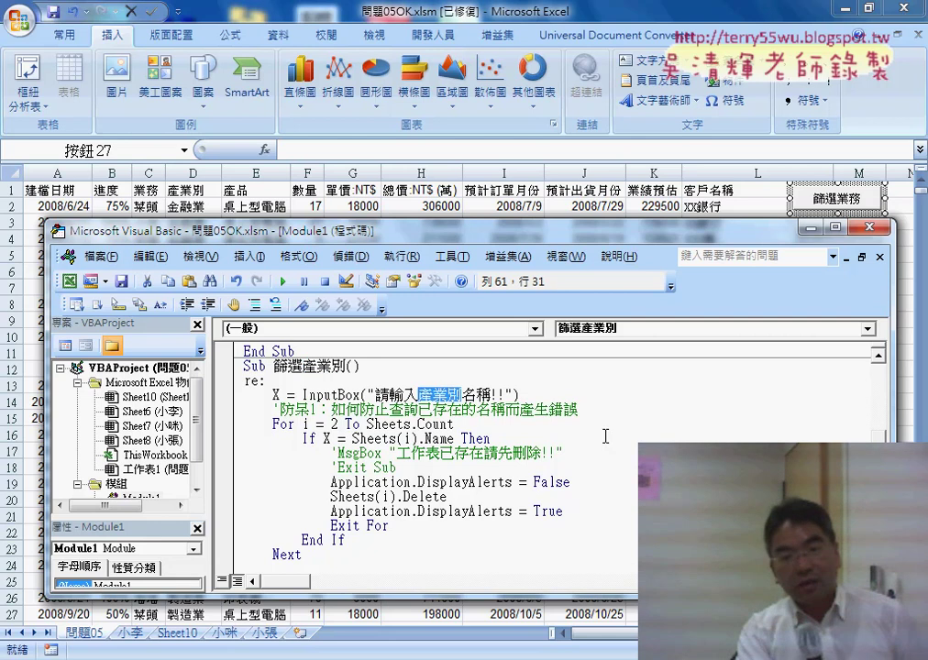
pyautogui.scroll(-3, 605, 437)
pyautogui.scroll(-2, 605, 436)
pyautogui.scroll(-1, 605, 437)
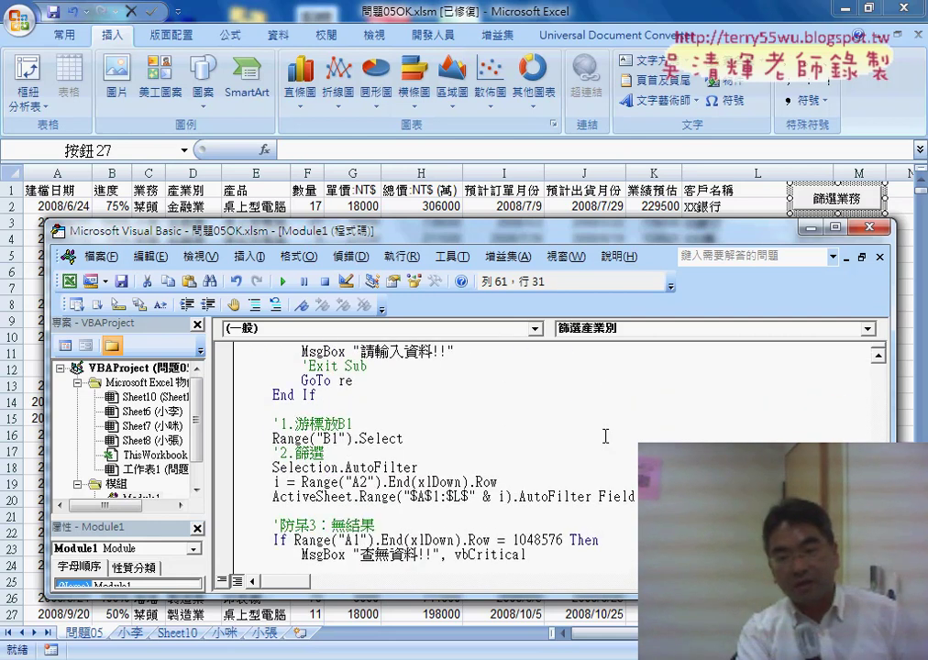
pyautogui.scroll(-1, 604, 436)
pyautogui.click(620, 453)
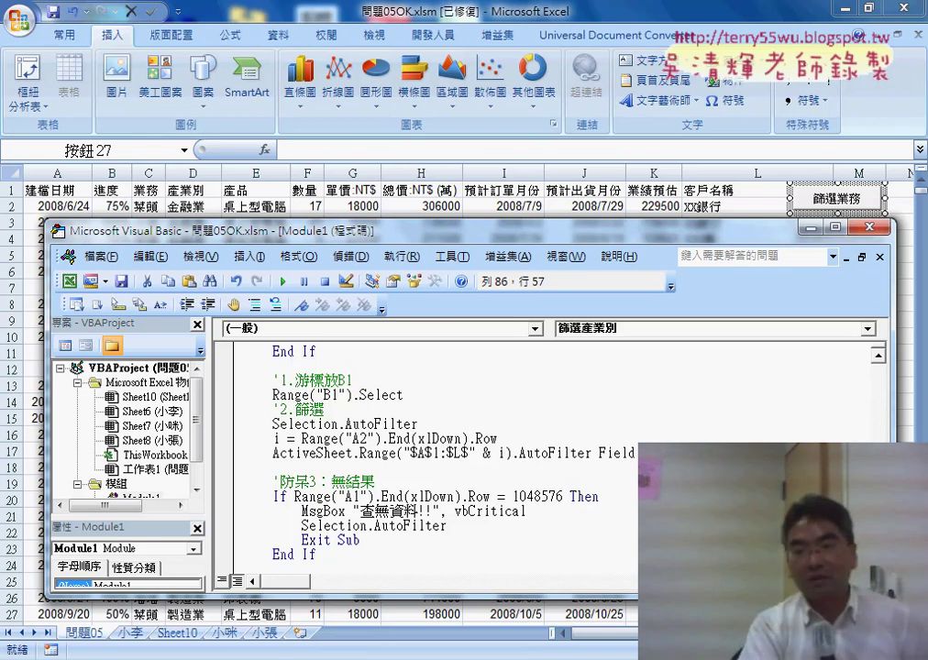
pyautogui.click(812, 229)
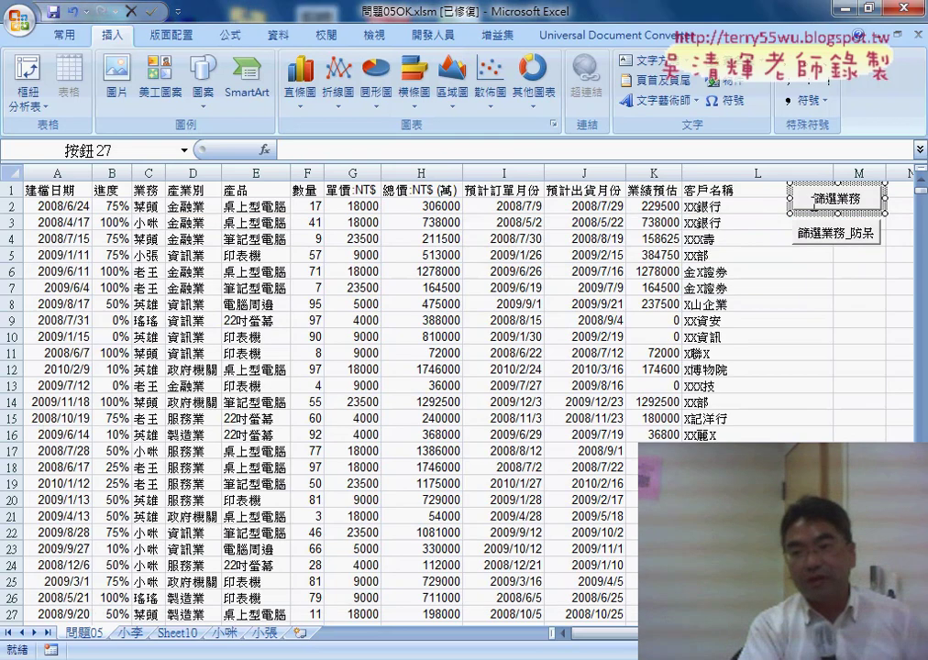
# Copy the 篩選業務 button and paste the duplicate at cell L5.
pyautogui.click(806, 288)
pyautogui.rightClick(825, 198)
pyautogui.click(788, 232)
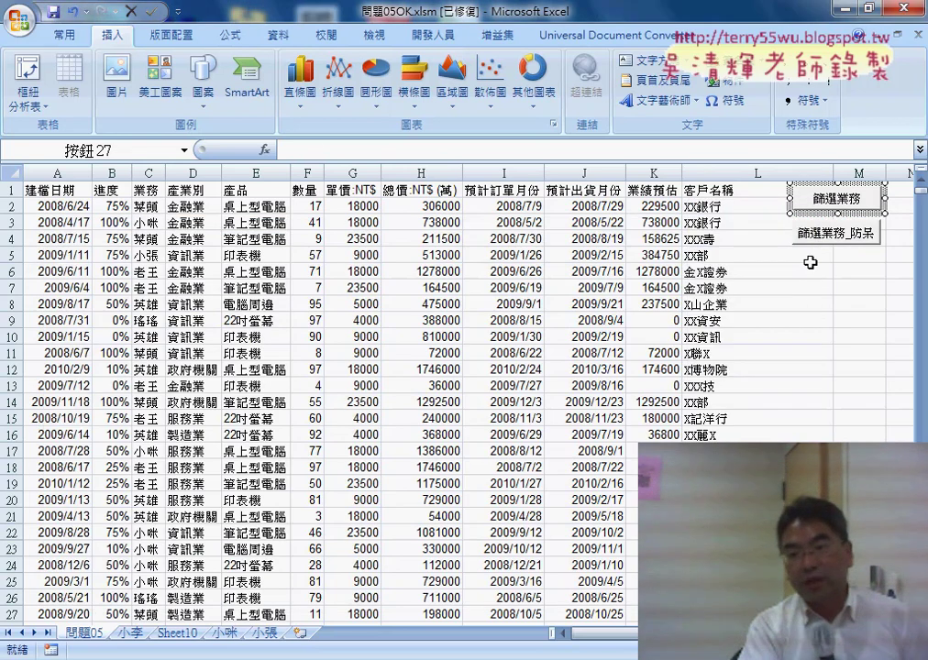
pyautogui.rightClick(810, 263)
pyautogui.click(741, 310)
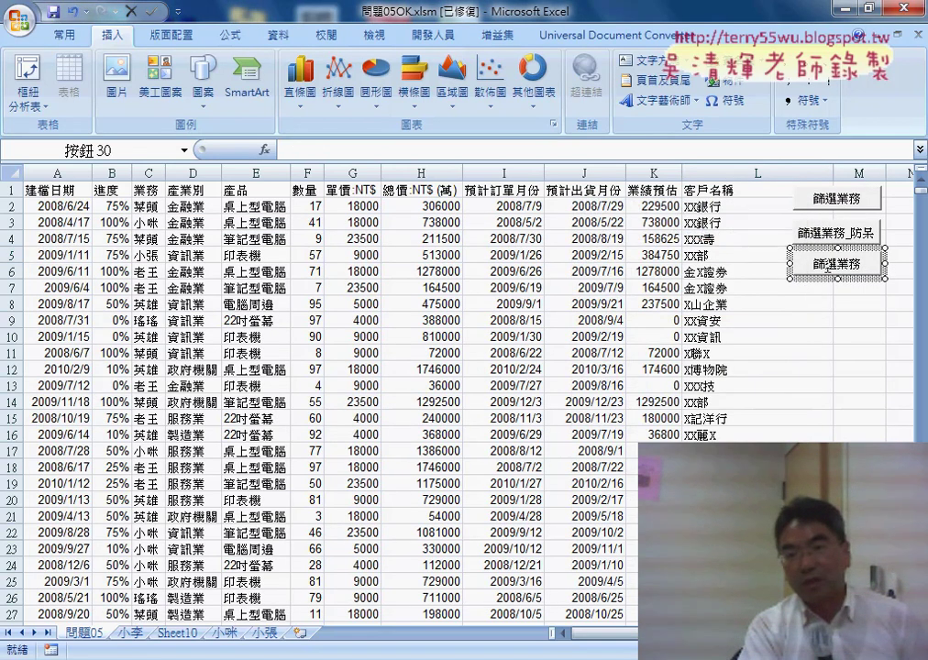
# Assign the 篩選產業別 macro to the new button, copying the macro name.
pyautogui.rightClick(819, 252)
pyautogui.click(850, 400)
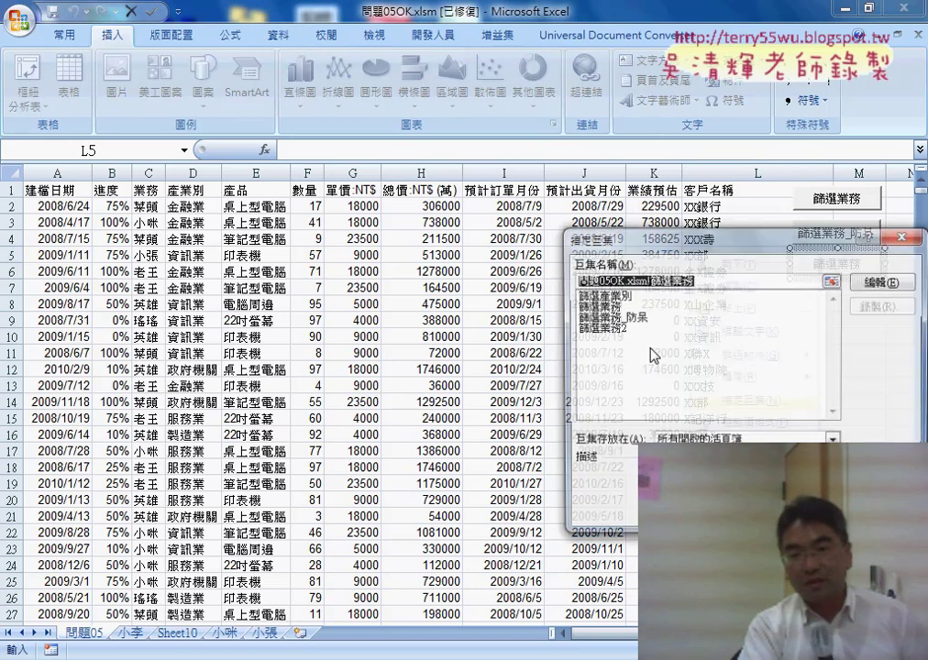
pyautogui.click(610, 295)
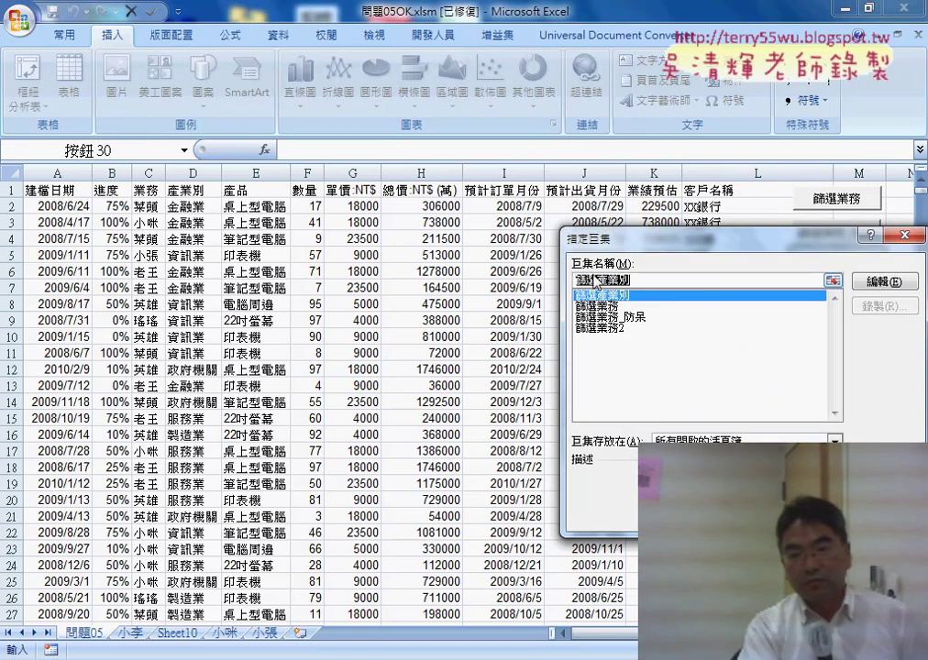
pyautogui.rightClick(623, 280)
pyautogui.click(729, 257)
pyautogui.click(797, 518)
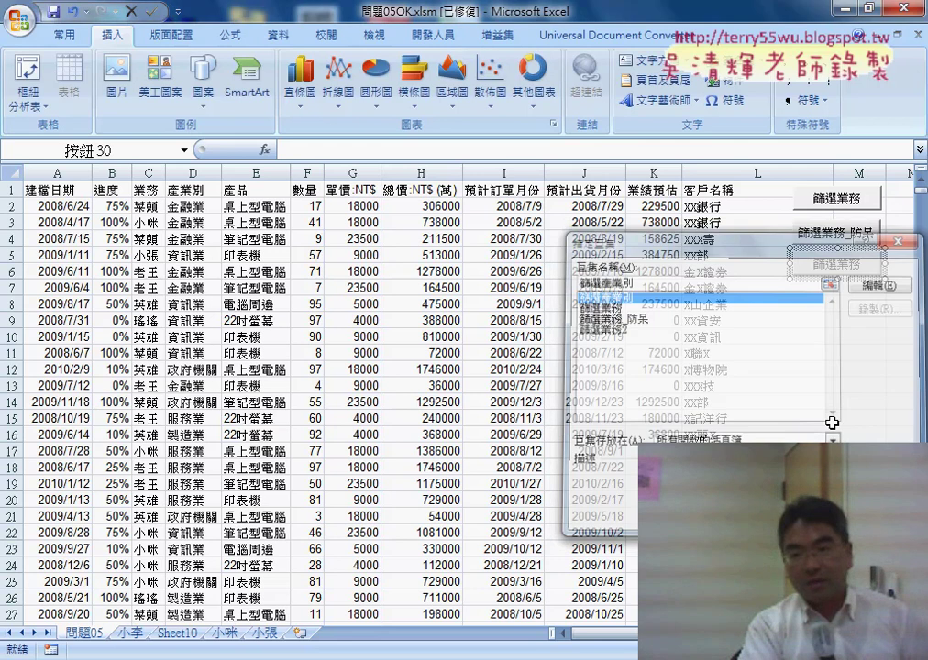
# Relabel the button 篩選產業別 and run it to show the industry-name prompt.
pyautogui.doubleClick(817, 261)
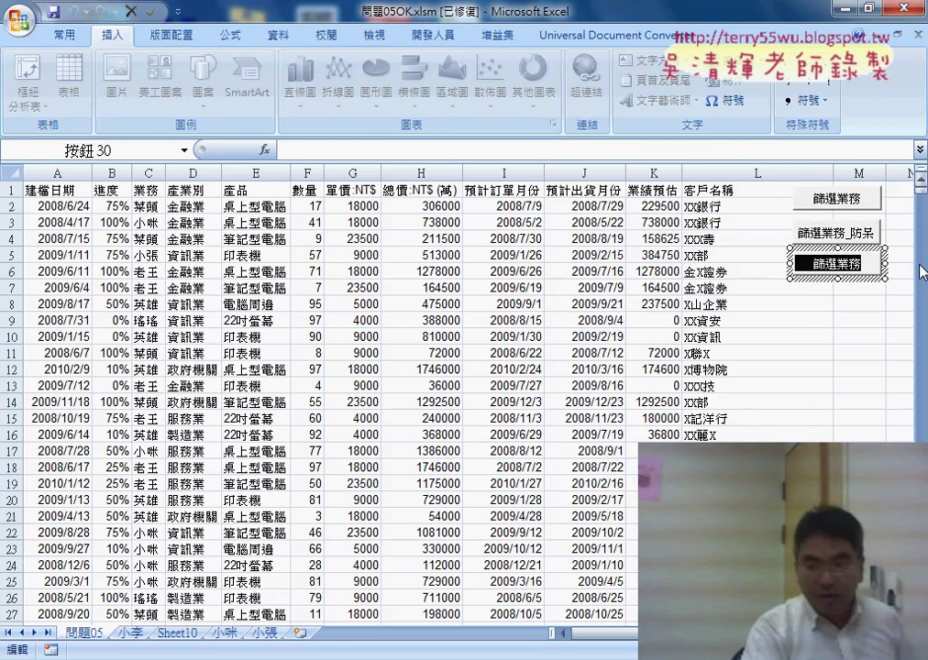
pyautogui.hotkey('ctrl', 'v')
pyautogui.click(853, 323)
pyautogui.click(830, 265)
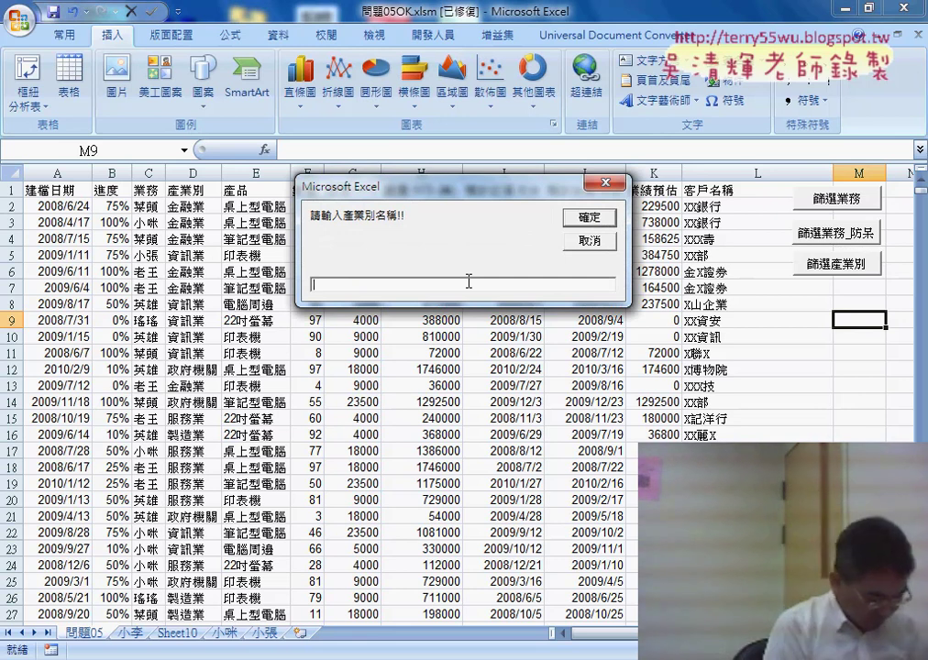
# Enter 金融業 as the industry to filter and confirm it.
pyautogui.write('rup')
pyautogui.press('space')
pyautogui.write('bj/6')
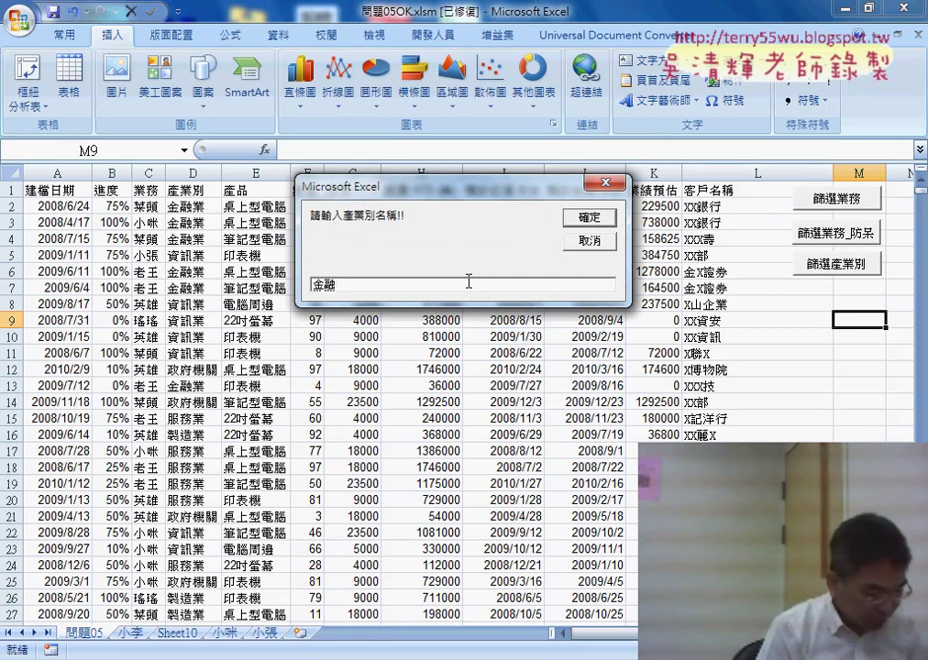
pyautogui.write('u,4')
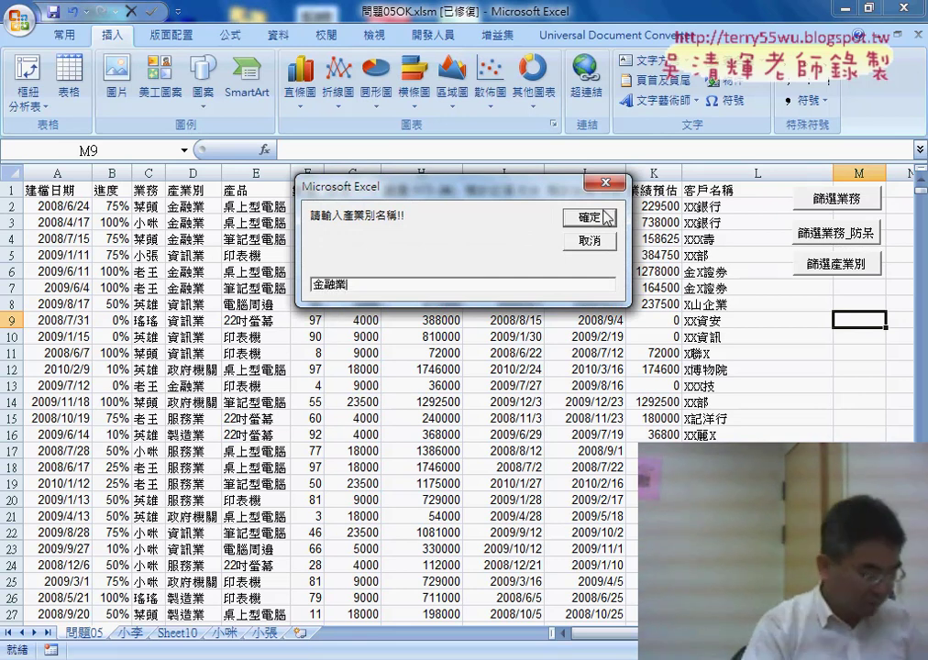
pyautogui.click(585, 216)
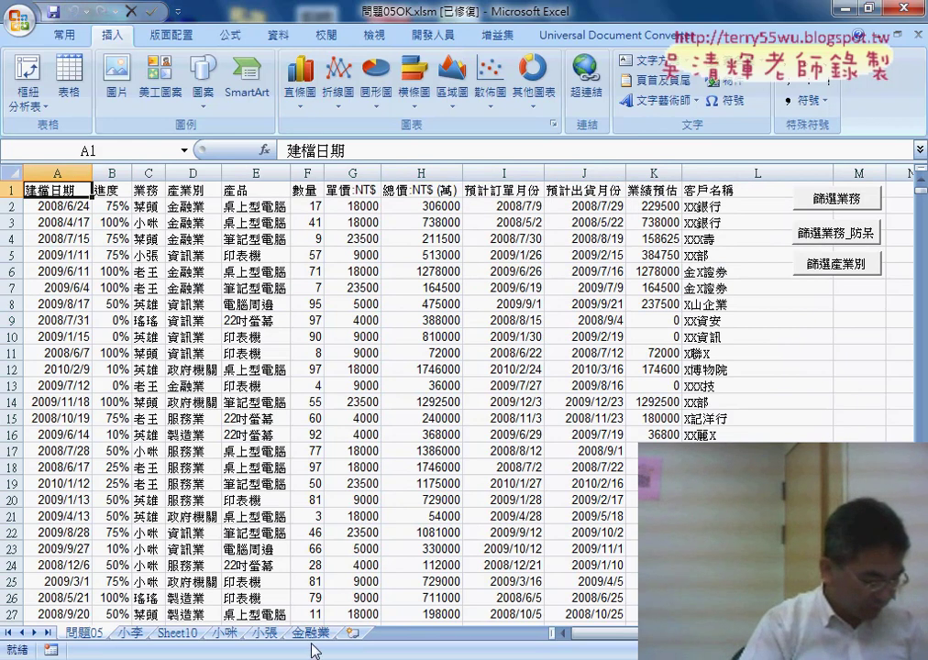
# Check the 產業別 values on the new 金融業 sheet, then return to 問題05.
pyautogui.click(310, 637)
pyautogui.click(236, 174)
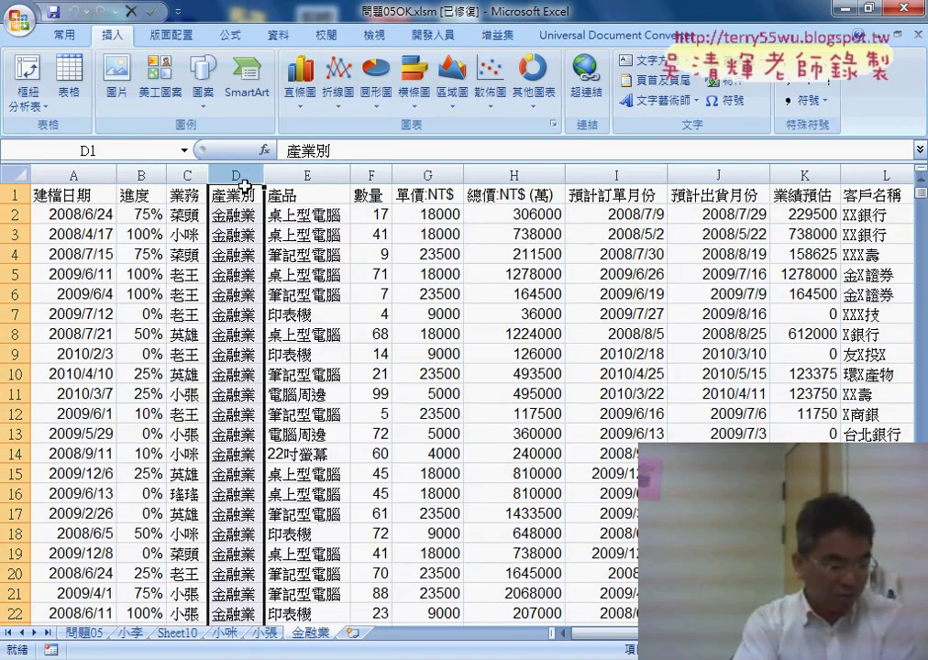
pyautogui.scroll(-1, 302, 472)
pyautogui.scroll(-3, 302, 472)
pyautogui.scroll(-1, 302, 472)
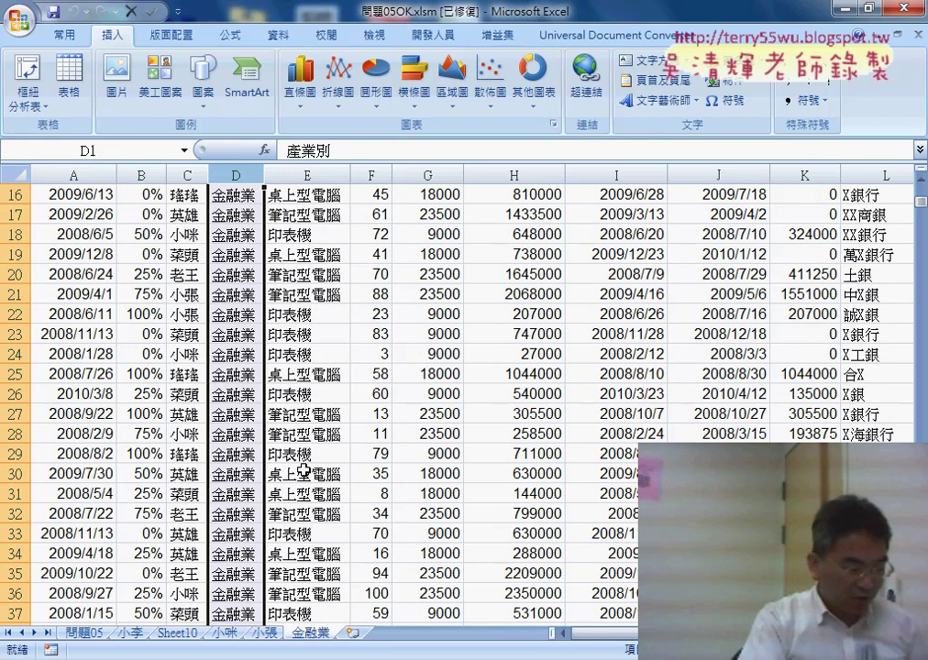
pyautogui.scroll(5, 302, 472)
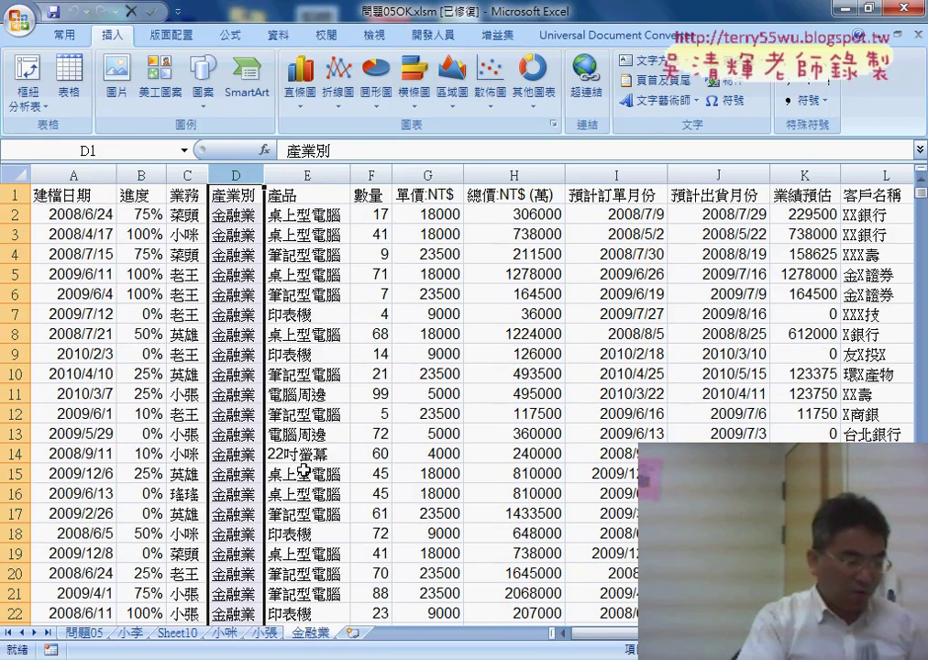
pyautogui.click(87, 633)
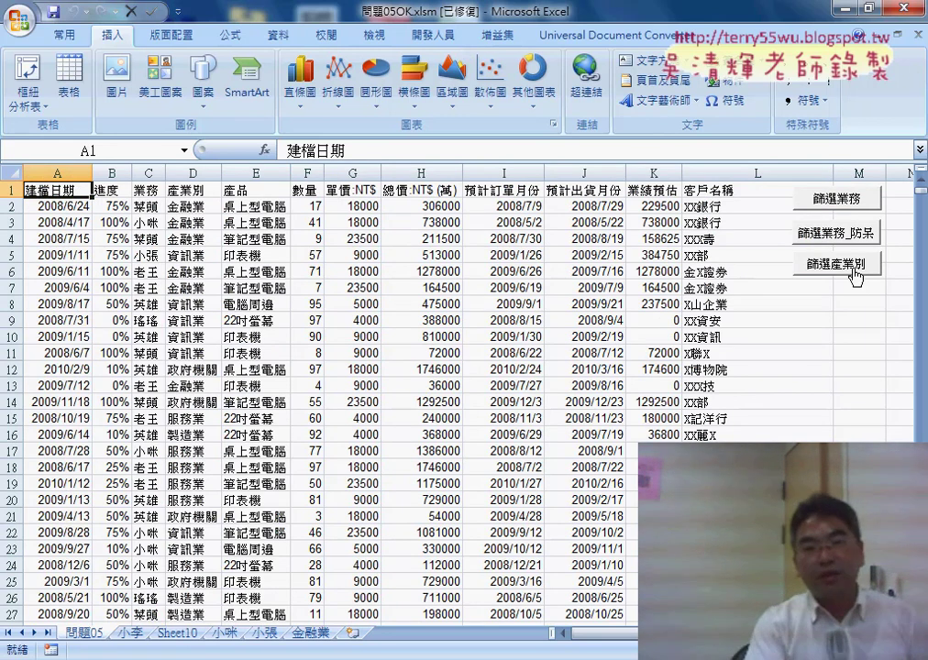
# Open the 篩選產業別 button's assigned macro code through Assign Macro > Edit.
pyautogui.click(248, 170)
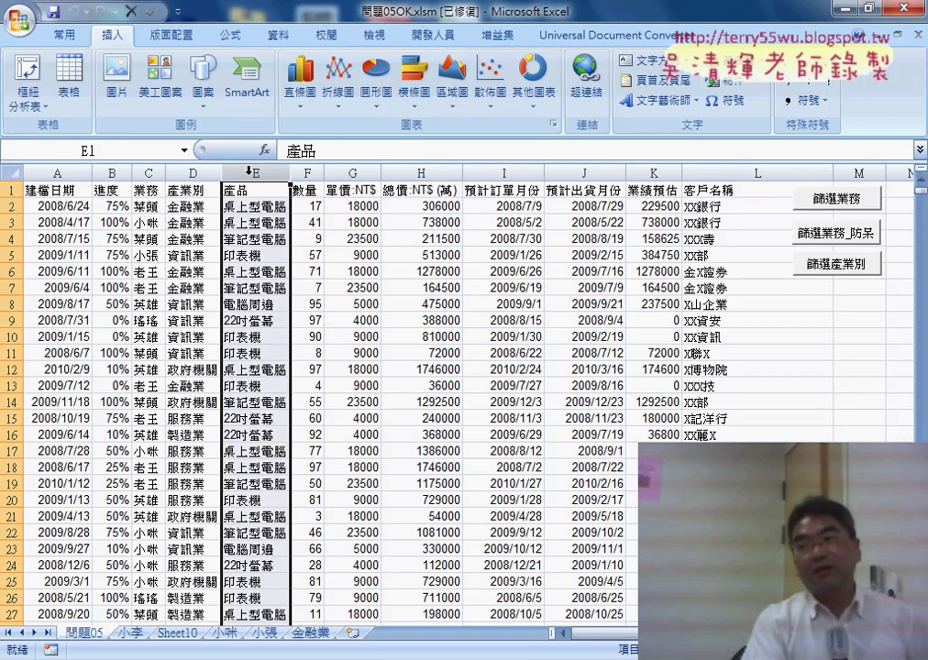
pyautogui.rightClick(834, 272)
pyautogui.click(812, 411)
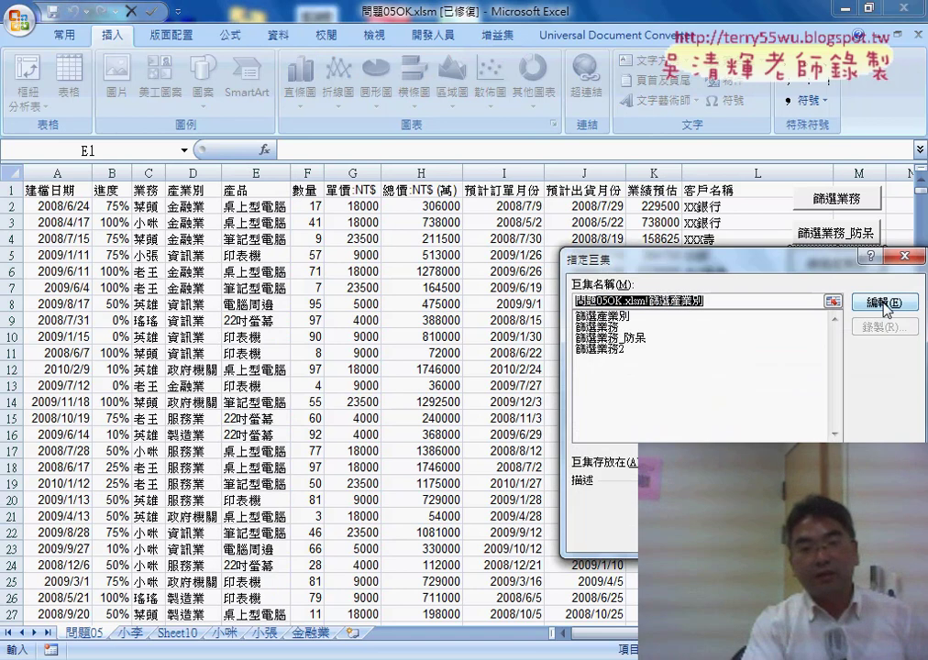
pyautogui.click(882, 303)
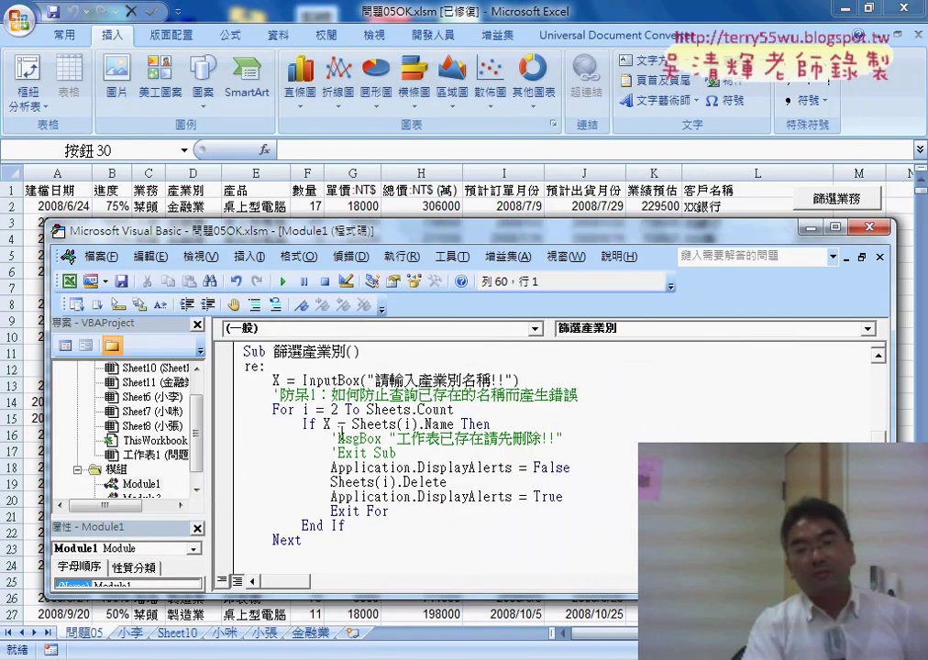
# Review the Module1 code, scrolling up past the end of the 篩選業務 procedure.
pyautogui.moveTo(419, 380); pyautogui.dragTo(461, 379)
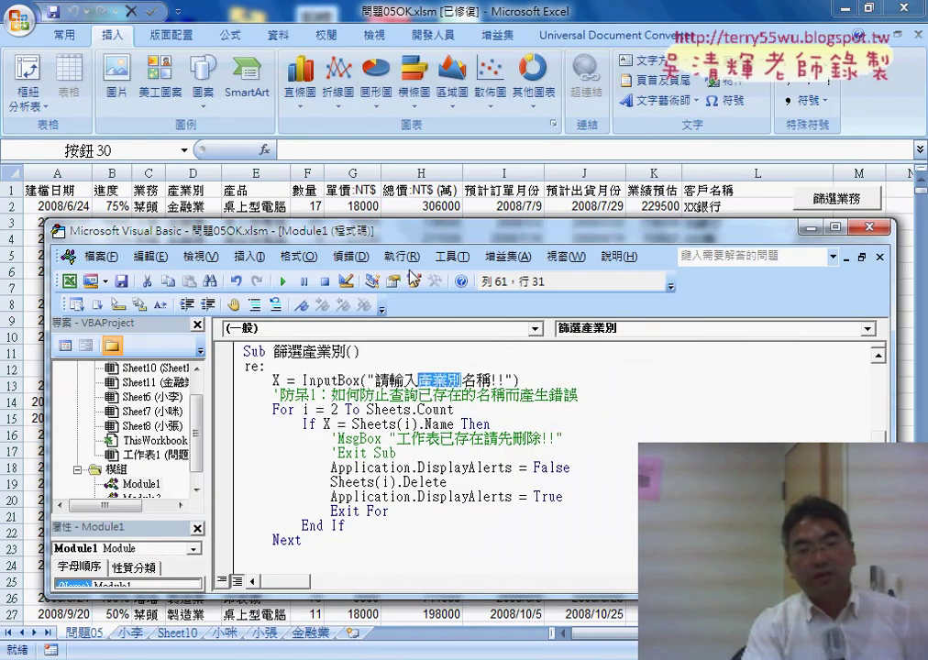
pyautogui.moveTo(398, 235); pyautogui.dragTo(410, 276)
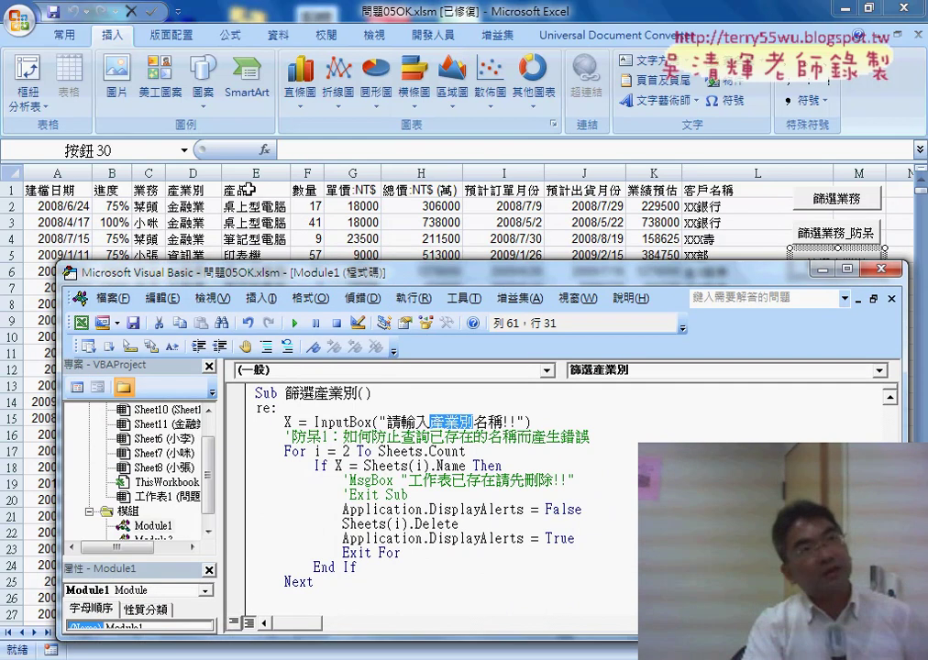
pyautogui.scroll(-3, 482, 441)
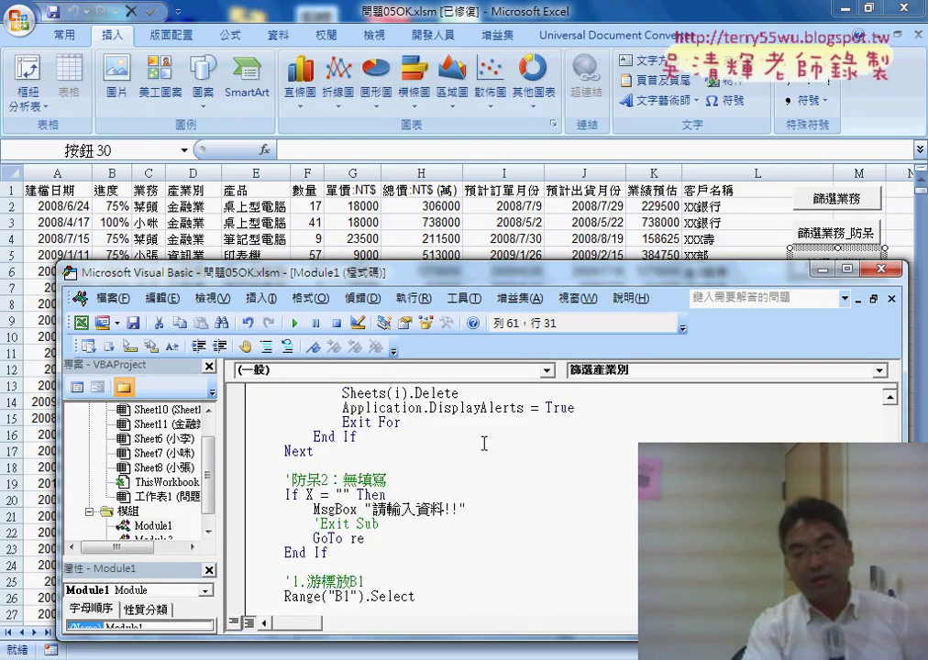
pyautogui.scroll(-5, 528, 468)
pyautogui.click(660, 479)
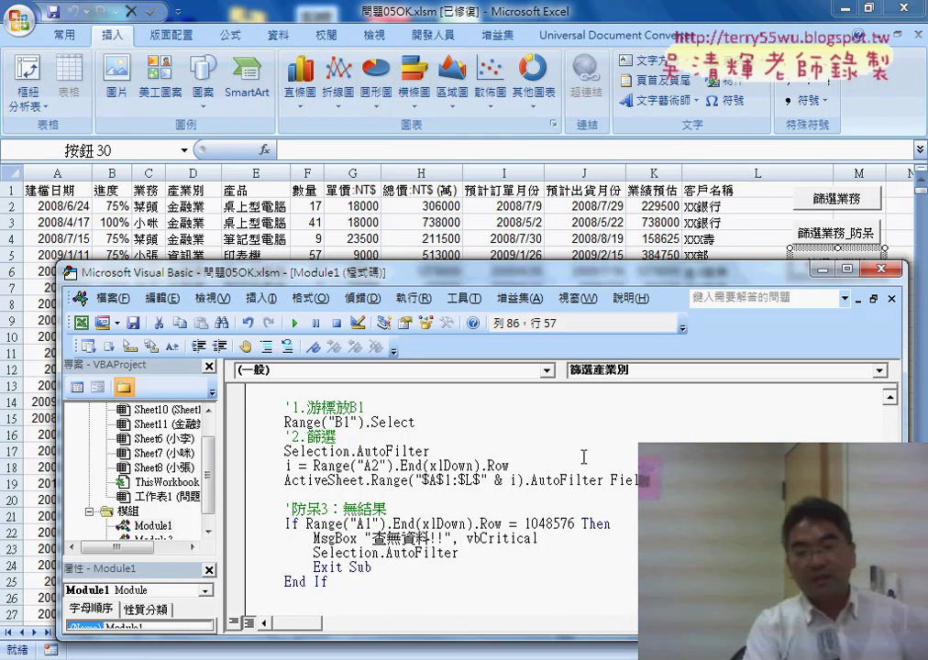
pyautogui.scroll(3, 484, 466)
pyautogui.scroll(2, 485, 466)
pyautogui.scroll(4, 485, 466)
pyautogui.scroll(3, 485, 465)
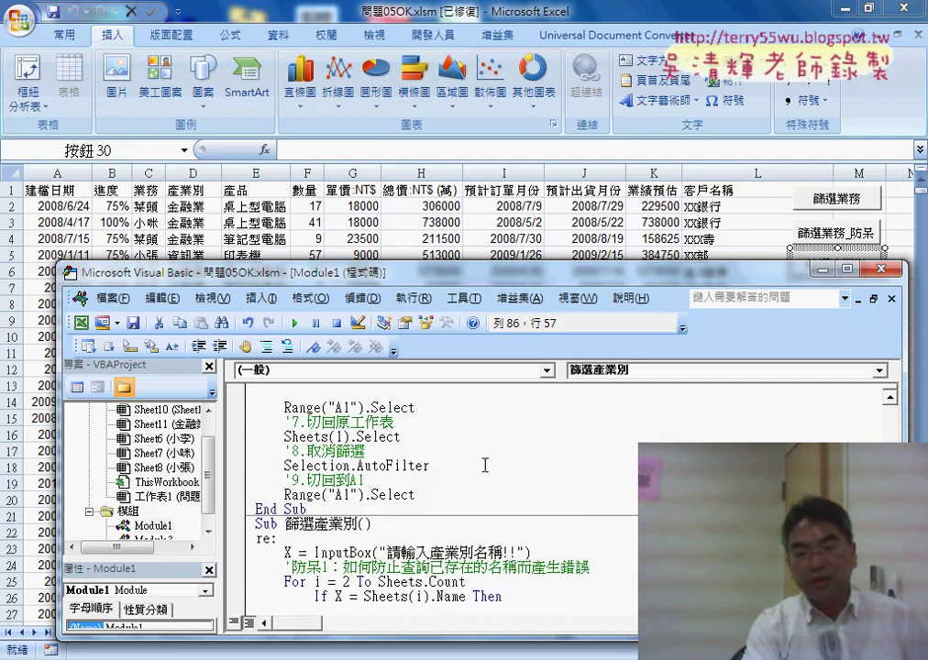
pyautogui.click(327, 508)
pyautogui.scroll(3, 328, 508)
pyautogui.scroll(3, 327, 507)
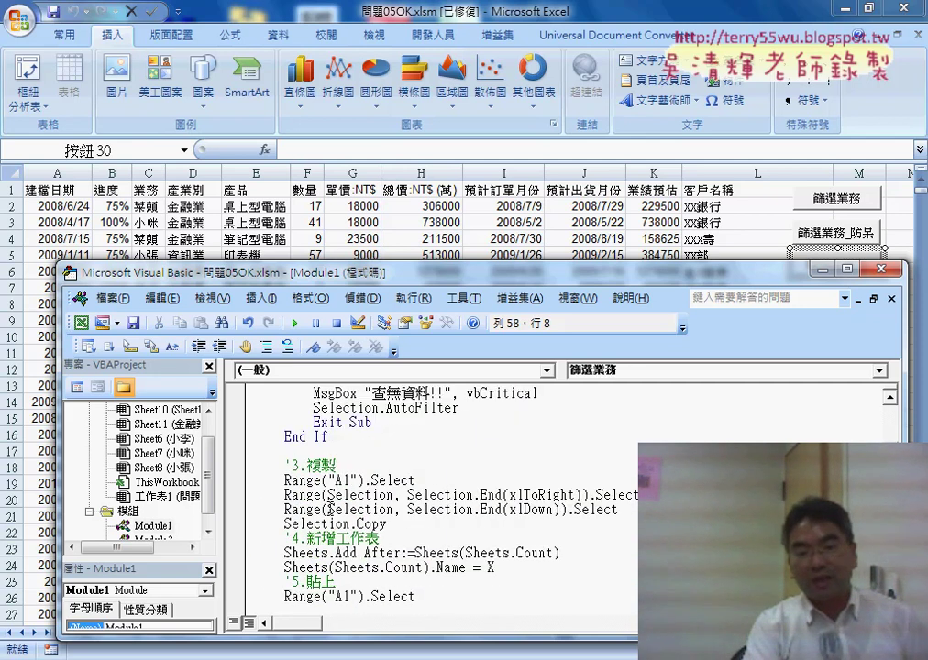
pyautogui.scroll(1, 329, 509)
pyautogui.scroll(4, 329, 508)
pyautogui.scroll(3, 309, 466)
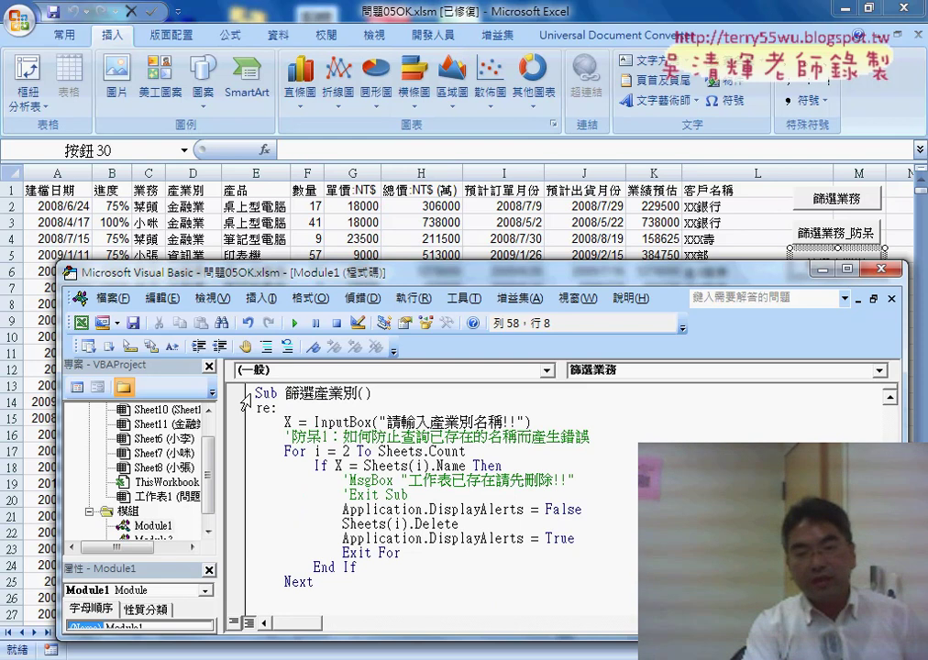
pyautogui.click(244, 398)
pyautogui.scroll(-4, 245, 442)
pyautogui.scroll(-4, 245, 443)
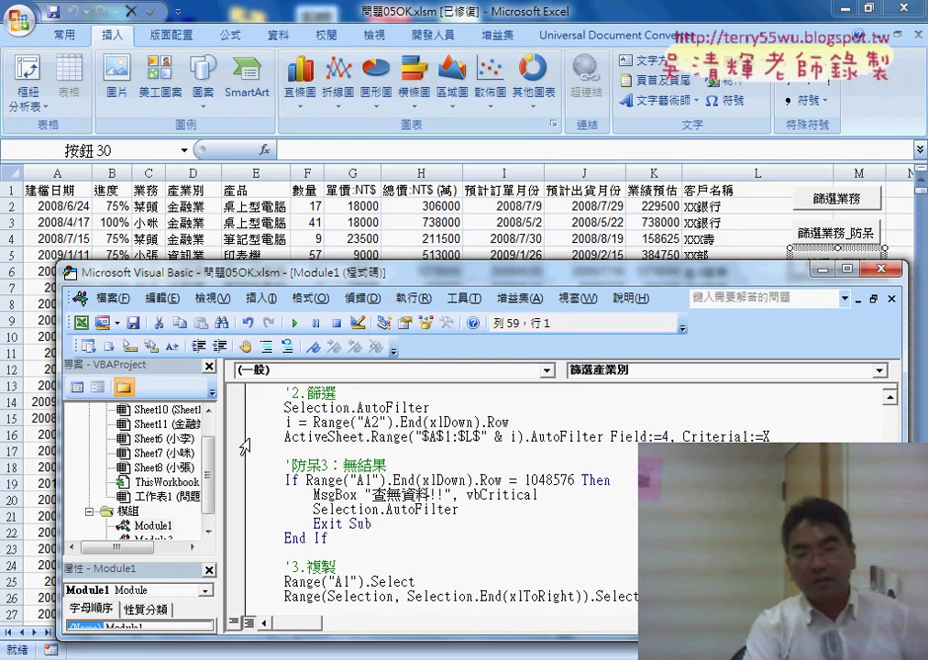
pyautogui.scroll(-3, 245, 442)
pyautogui.scroll(-5, 244, 443)
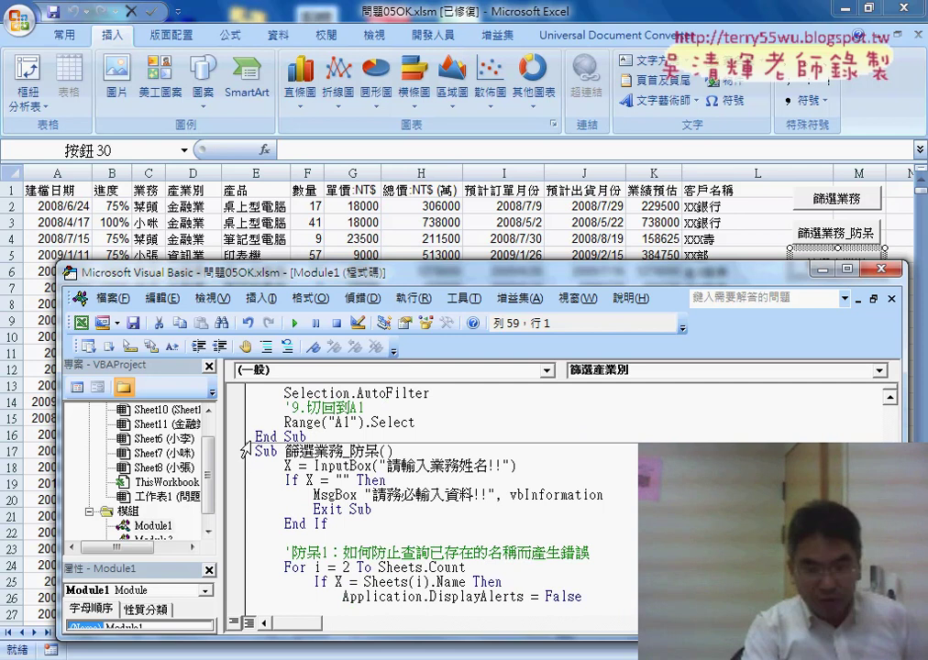
pyautogui.moveTo(246, 445); pyautogui.dragTo(246, 394)
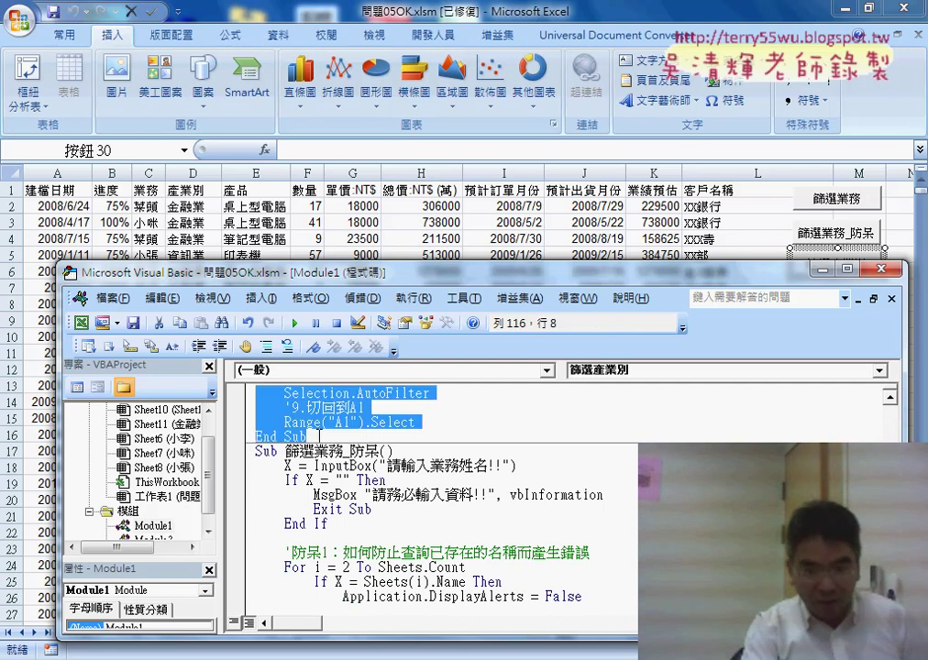
pyautogui.scroll(-3, 309, 437)
pyautogui.scroll(5, 309, 437)
pyautogui.scroll(1, 308, 437)
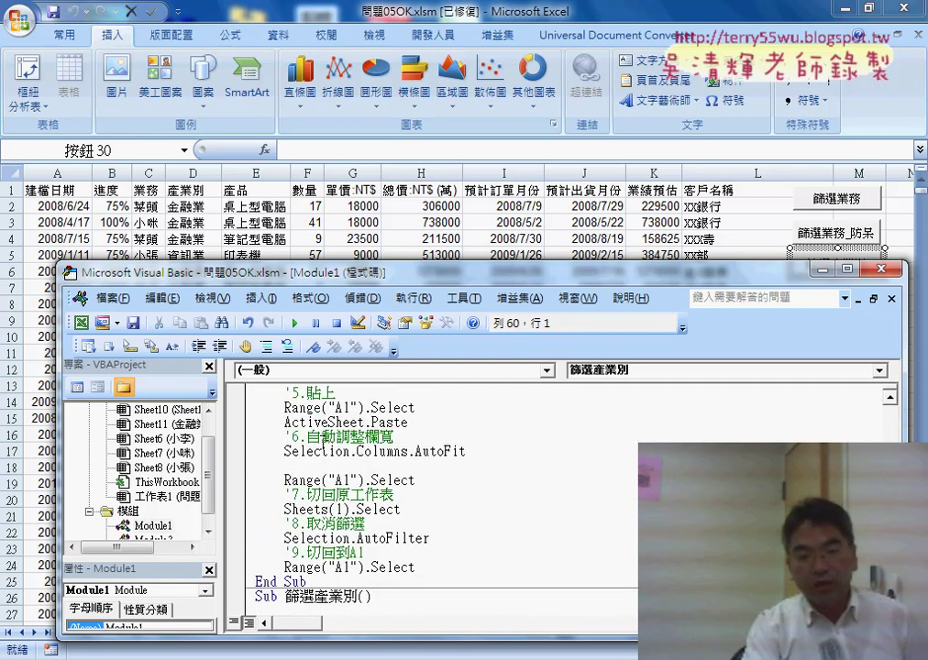
pyautogui.scroll(-2, 316, 437)
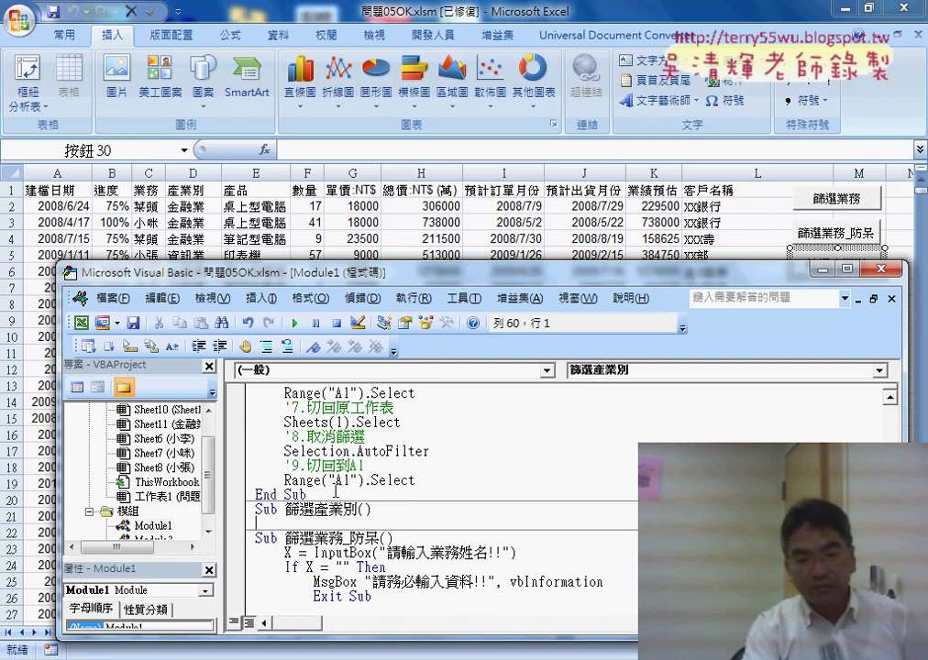
pyautogui.moveTo(257, 524); pyautogui.dragTo(247, 508)
pyautogui.press('Delete')
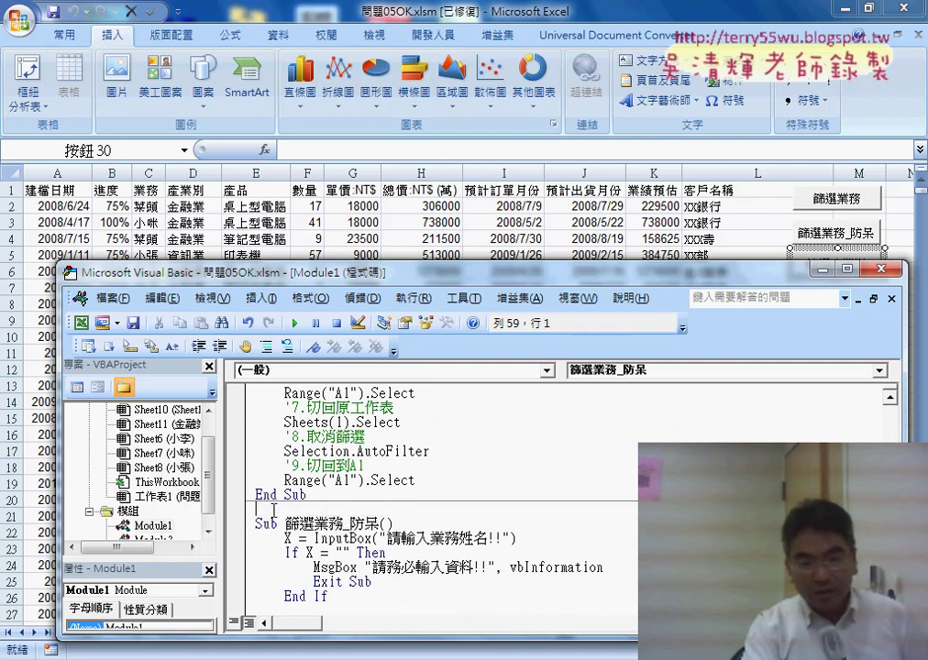
pyautogui.scroll(2, 273, 508)
pyautogui.scroll(5, 273, 508)
pyautogui.scroll(2, 273, 509)
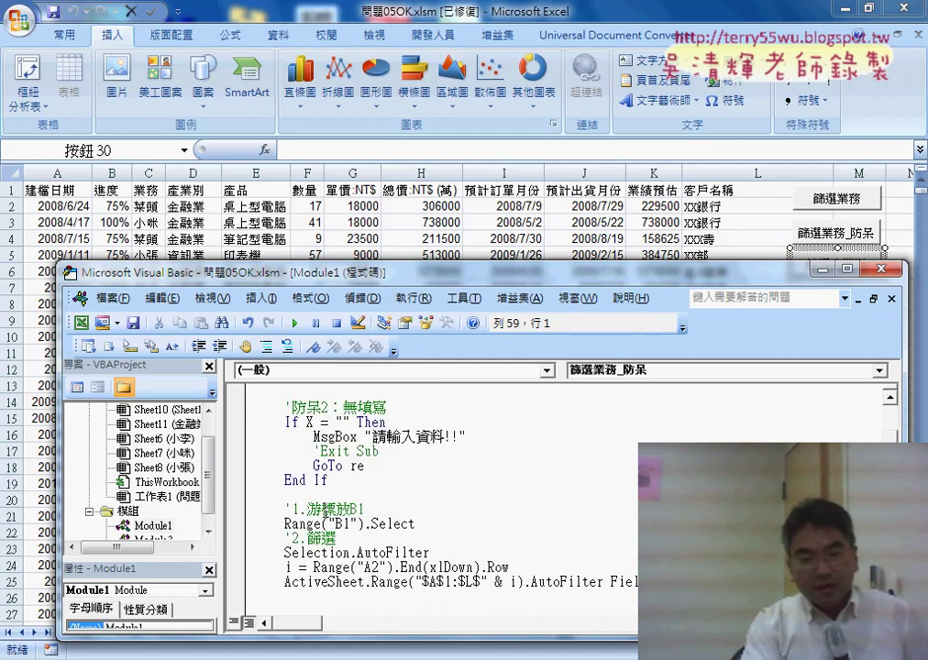
pyautogui.scroll(5, 325, 508)
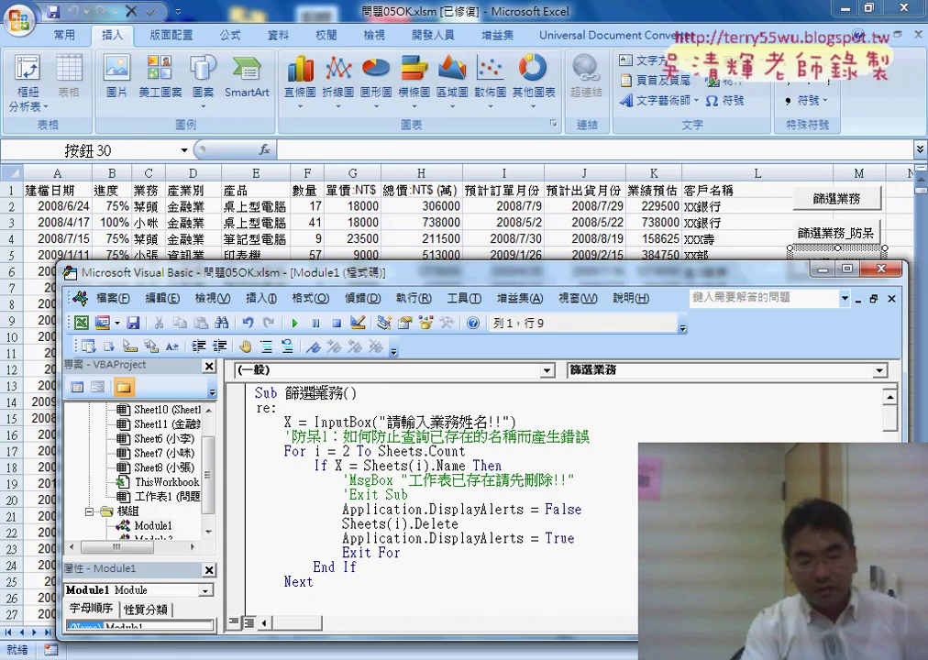
pyautogui.moveTo(315, 394); pyautogui.dragTo(341, 394)
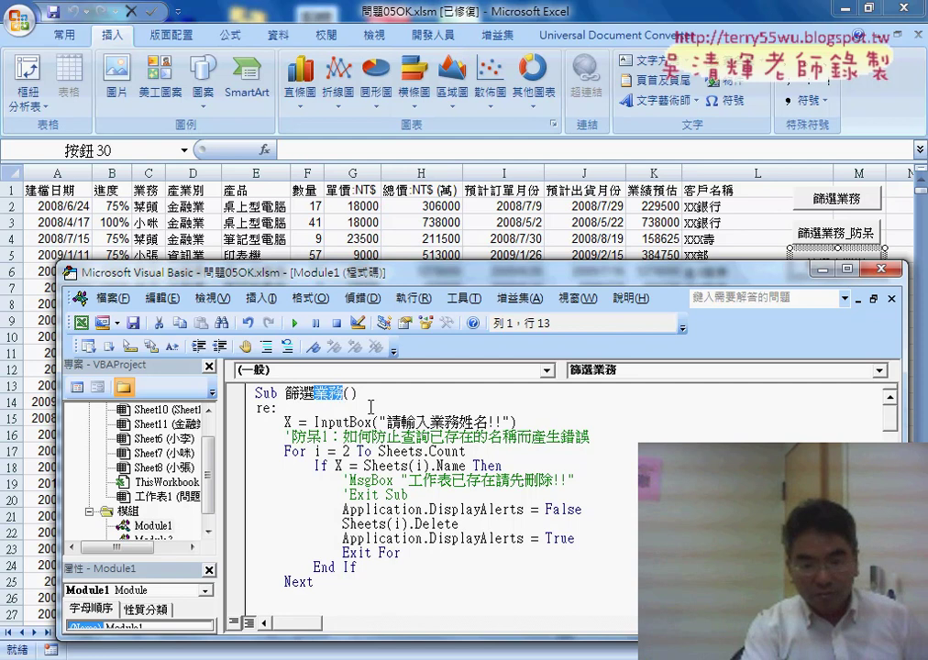
pyautogui.press('Delete')
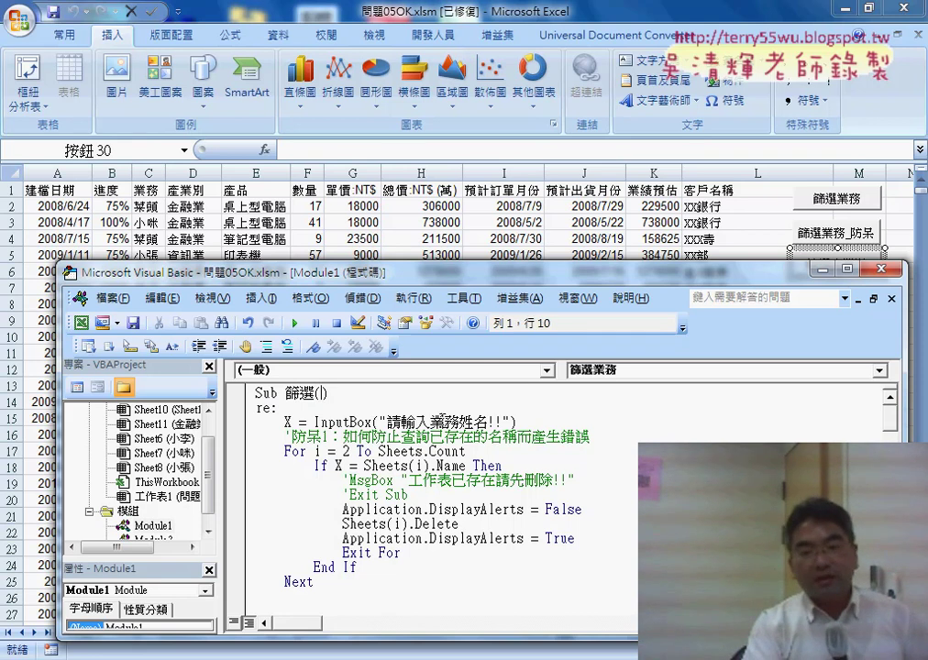
pyautogui.moveTo(430, 422); pyautogui.dragTo(490, 422)
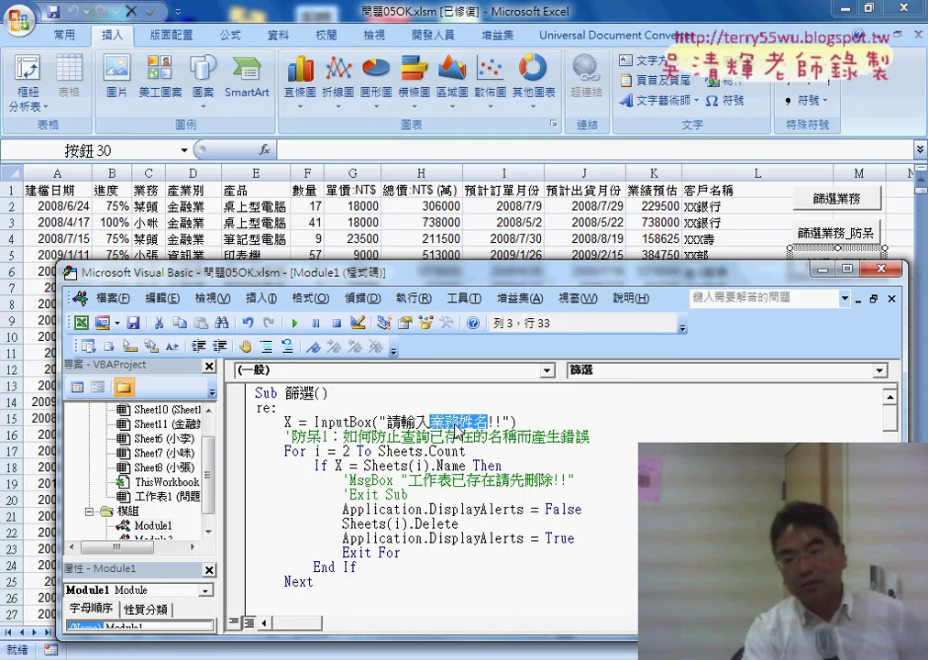
pyautogui.scroll(-3, 495, 457)
pyautogui.scroll(-4, 495, 457)
pyautogui.scroll(-1, 495, 458)
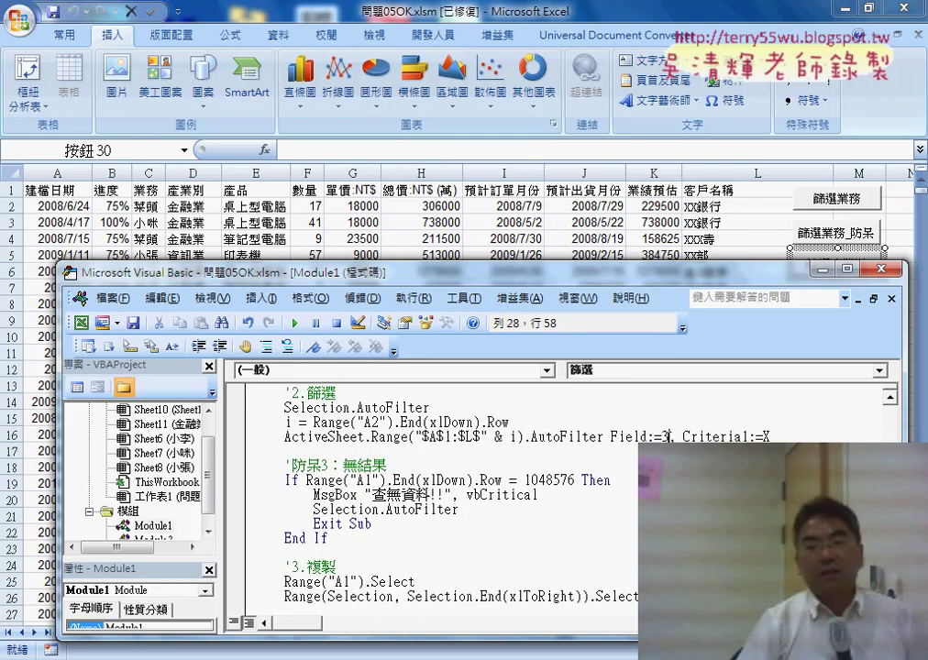
pyautogui.moveTo(669, 437); pyautogui.dragTo(662, 437)
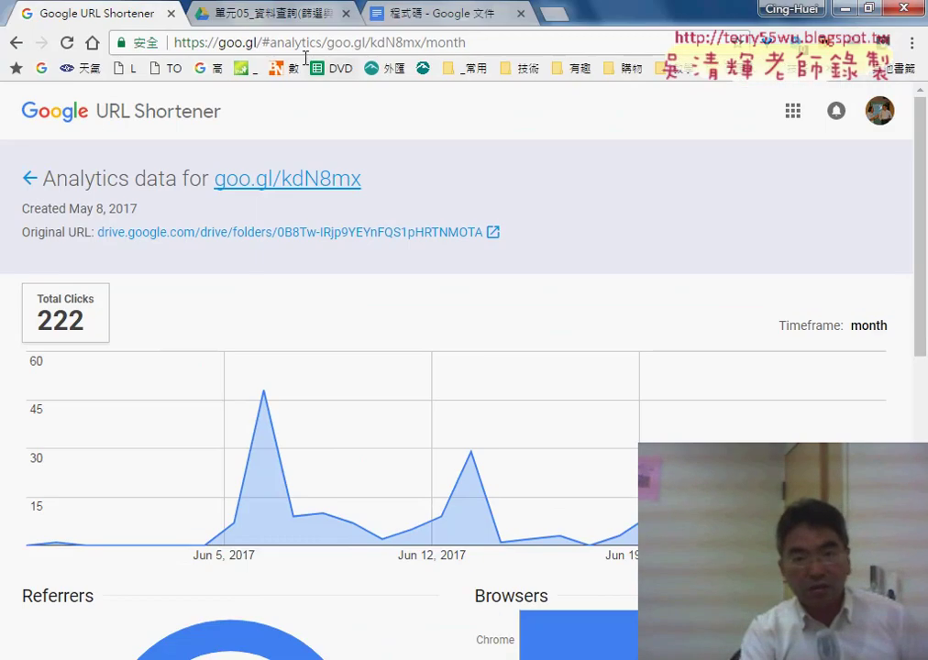
# In the Google Docs code notes, select the parameter list (名稱 As String, 欄數 As Integer).
pyautogui.hotkey('ctrl', 'Tab')
pyautogui.hotkey('ctrl', 'Tab')
pyautogui.scroll(1, 394, 293)
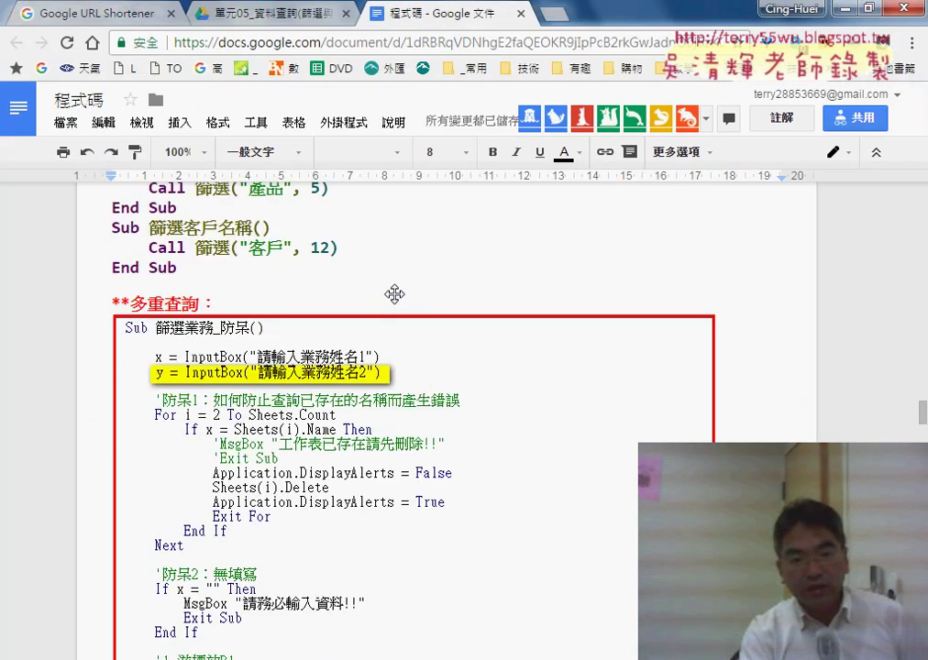
pyautogui.scroll(6, 394, 293)
pyautogui.scroll(3, 394, 293)
pyautogui.scroll(4, 394, 293)
pyautogui.scroll(1, 390, 296)
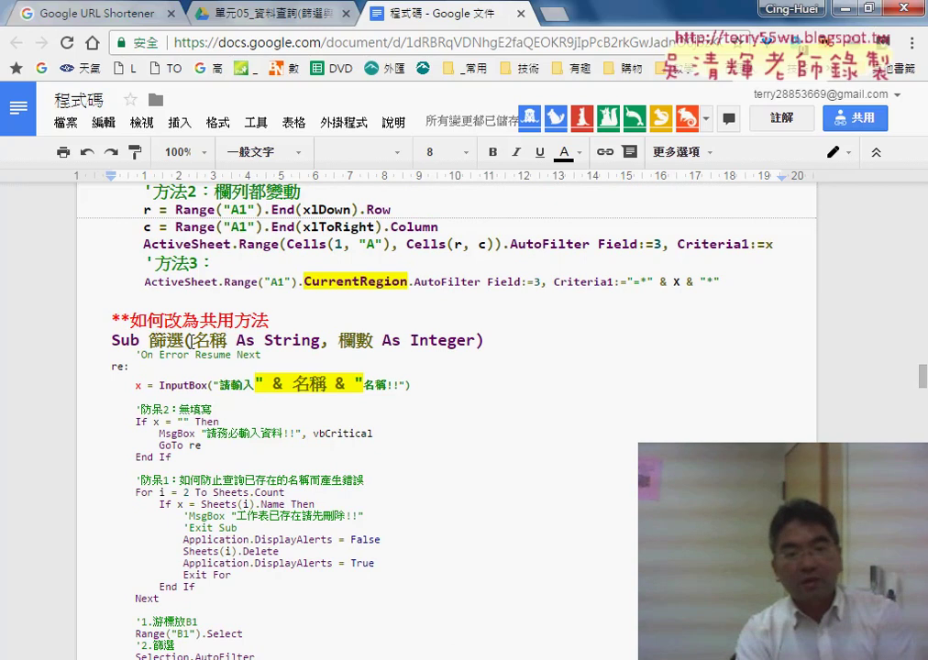
pyautogui.moveTo(186, 340); pyautogui.dragTo(486, 340)
pyautogui.hotkey('ctrl', 'c')
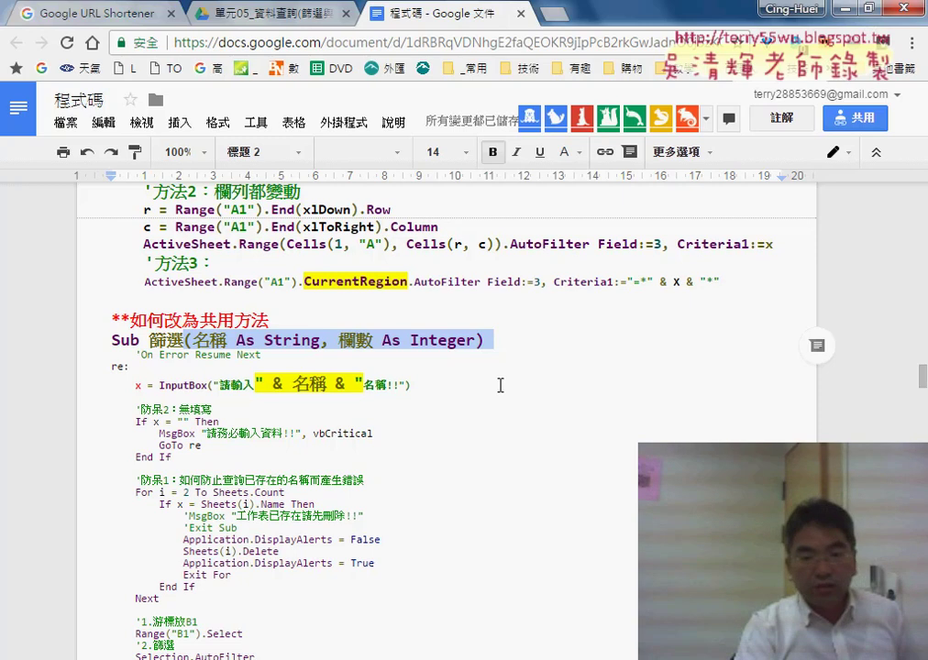
# Look over the generic 篩選 template, then return to the VBA editor.
pyautogui.scroll(-2, 501, 385)
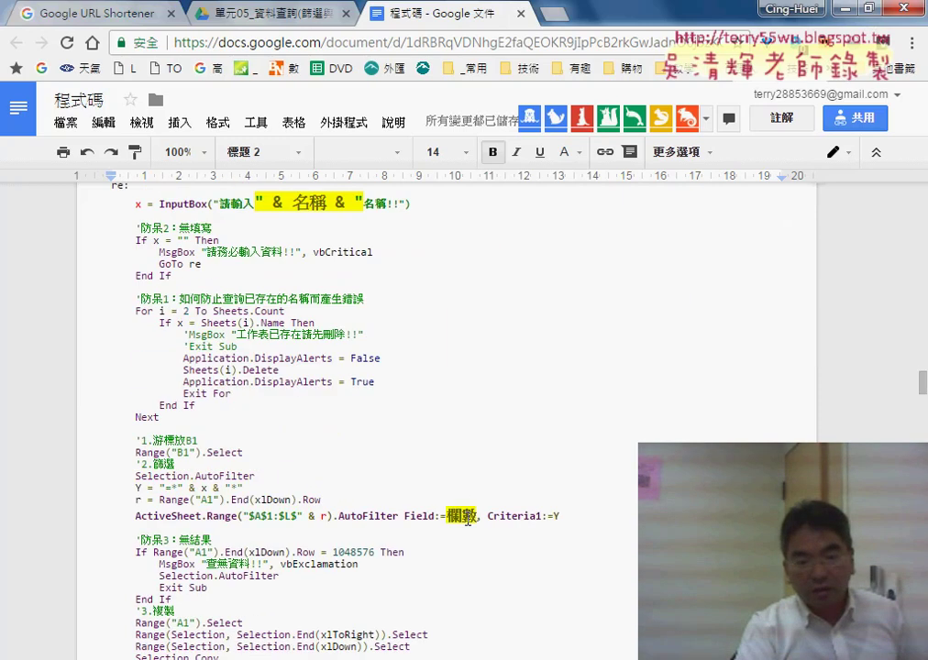
pyautogui.scroll(-2, 467, 519)
pyautogui.scroll(-1, 467, 519)
pyautogui.scroll(1, 468, 518)
pyautogui.scroll(3, 468, 516)
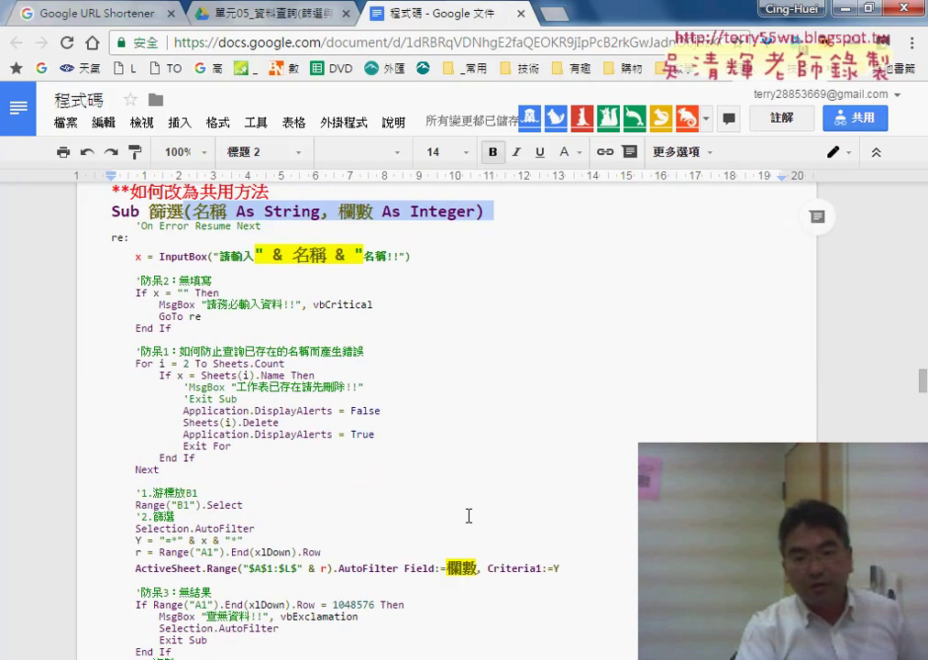
pyautogui.scroll(2, 469, 516)
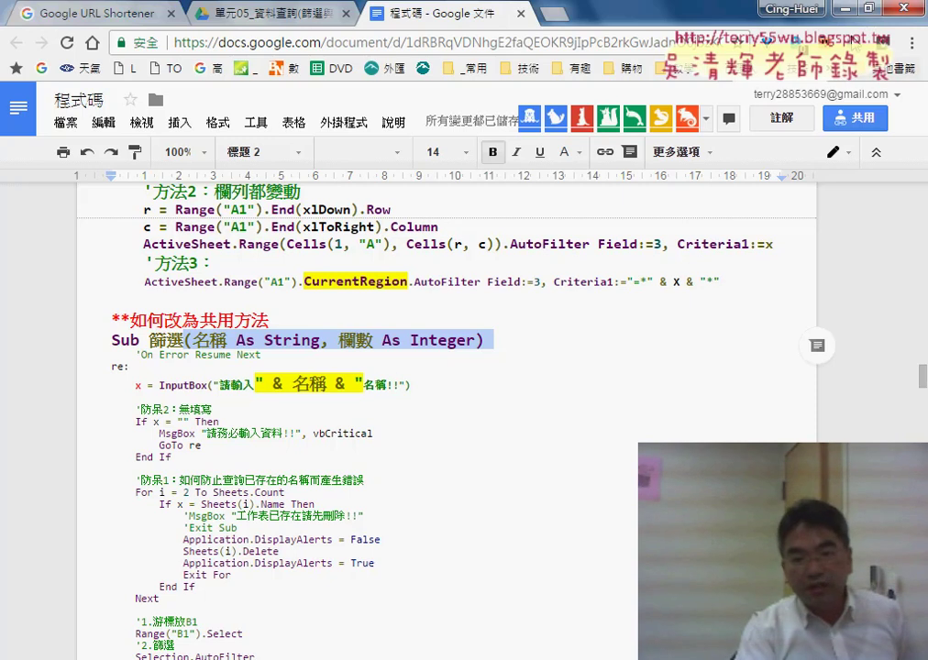
pyautogui.hotkey('alt', 'Tab')
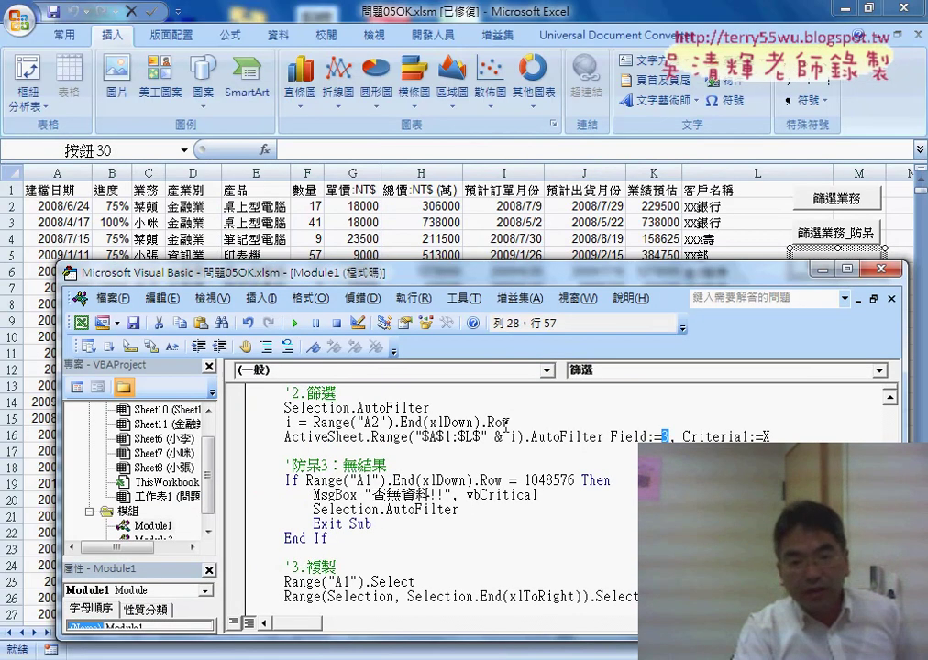
# Paste (名稱 As String, 欄數 As Integer) into the empty parentheses after Sub 篩選.
pyautogui.scroll(5, 505, 425)
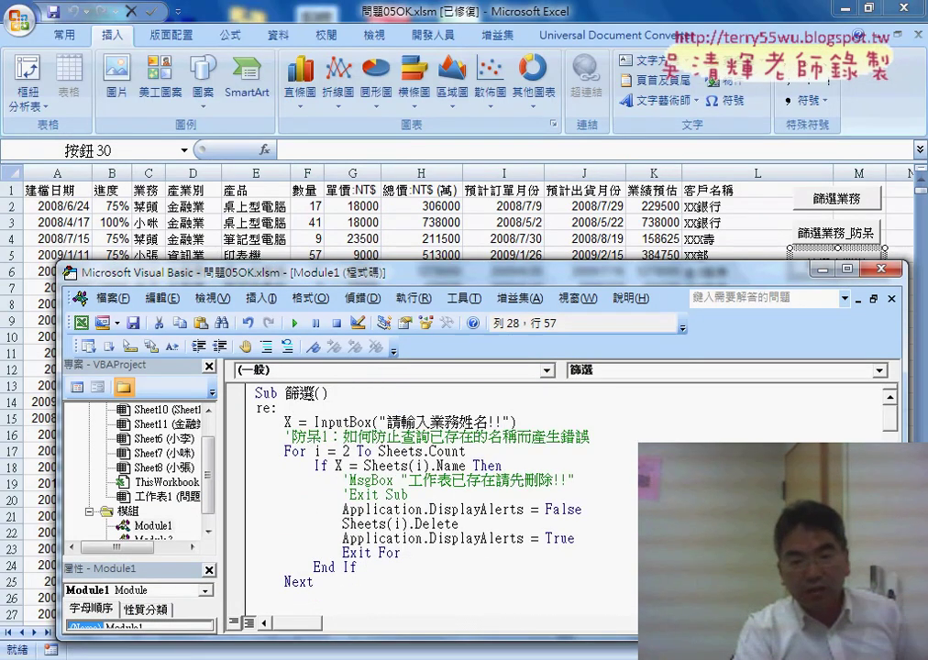
pyautogui.moveTo(316, 393); pyautogui.dragTo(341, 394)
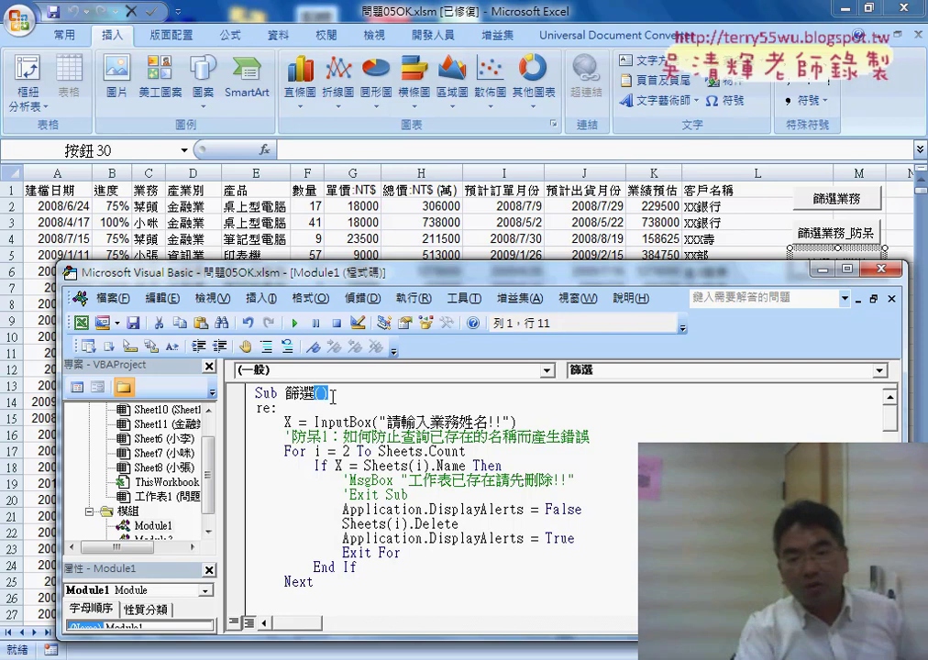
pyautogui.hotkey('ctrl', 'v')
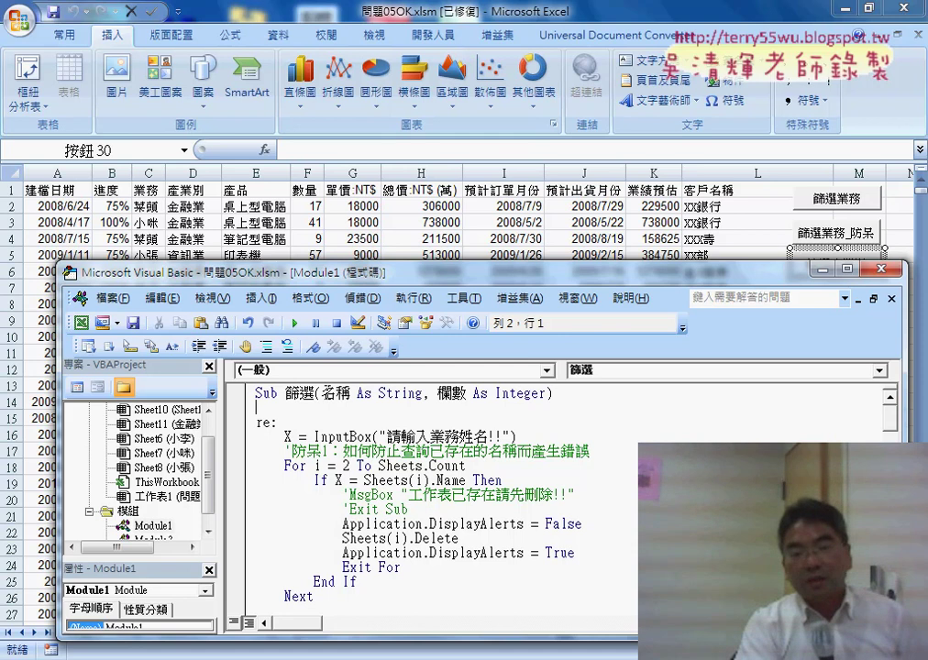
pyautogui.moveTo(327, 393); pyautogui.dragTo(548, 393)
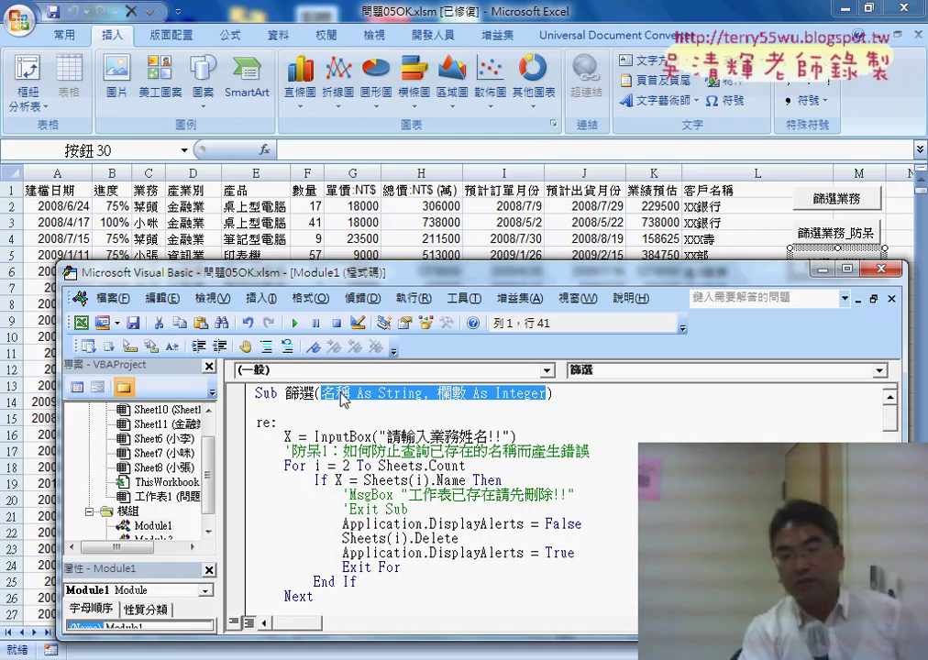
pyautogui.click(381, 404)
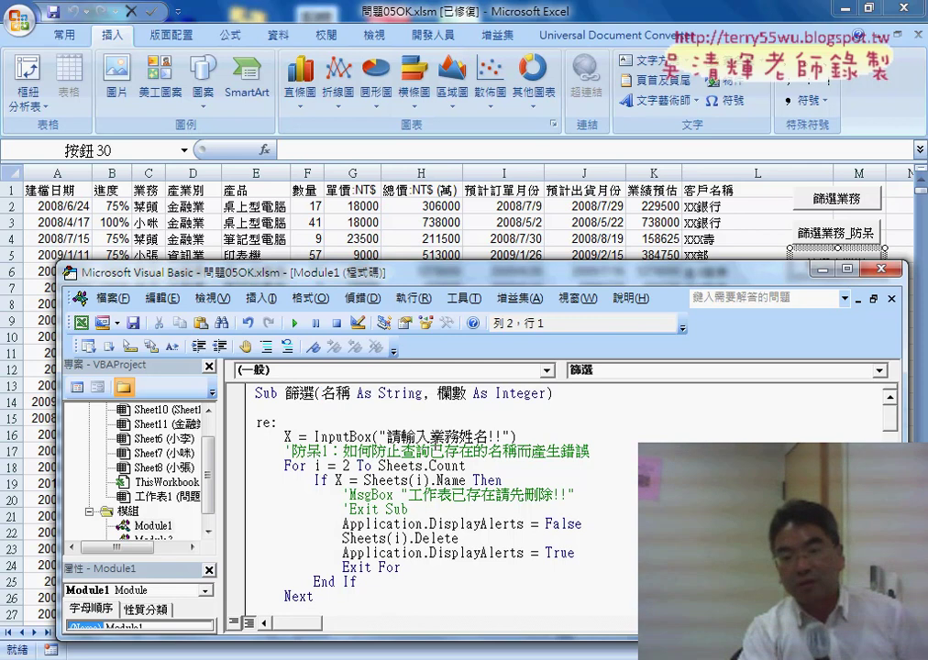
# Replace 業務 in the InputBox prompt with " & 名稱 & ".
pyautogui.moveTo(430, 437); pyautogui.dragTo(461, 437)
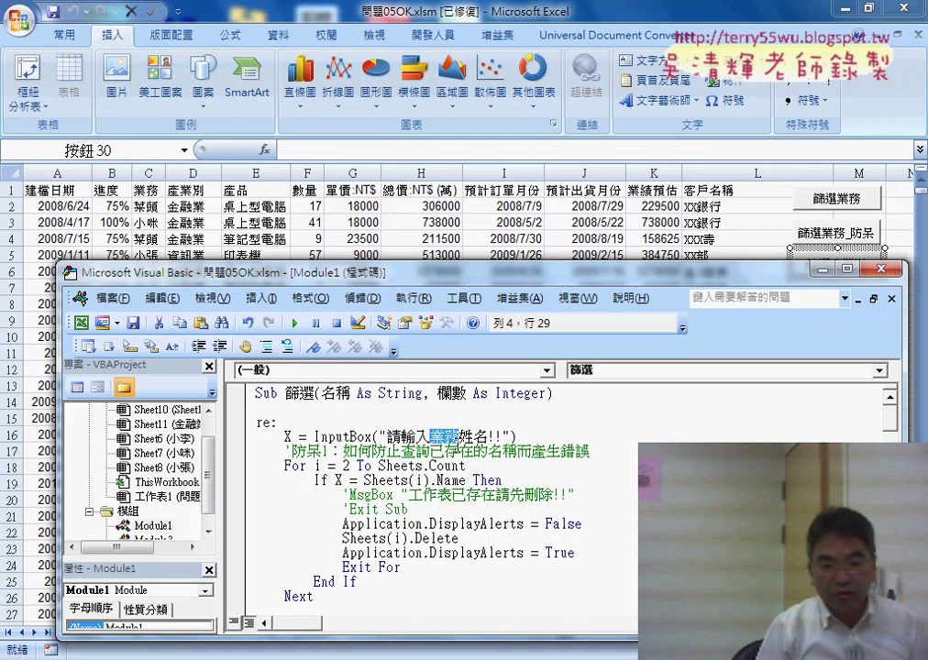
pyautogui.write('""')
pyautogui.press('Left')
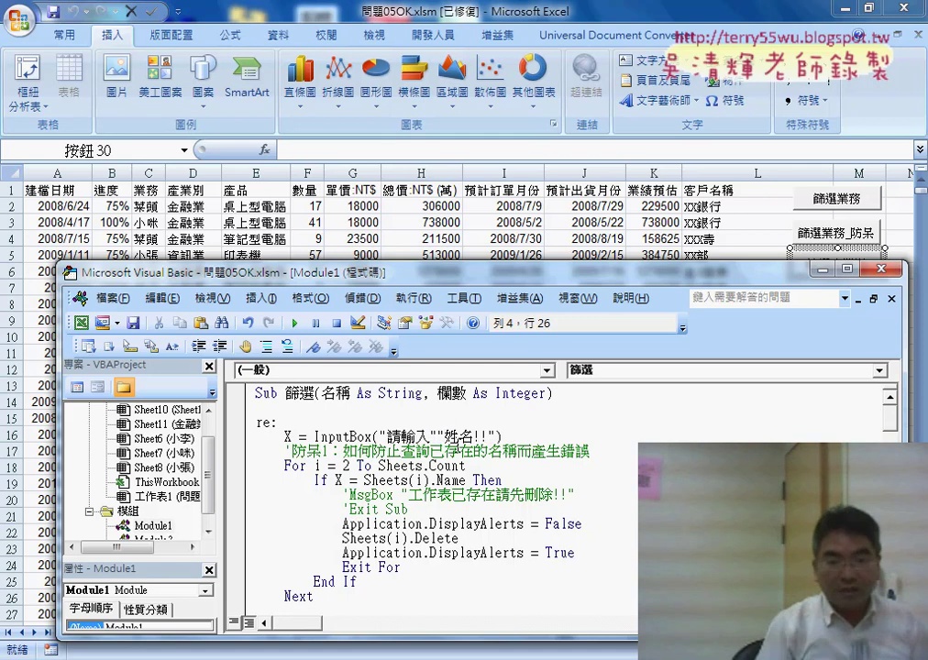
pyautogui.write('&&')
pyautogui.press('Left')
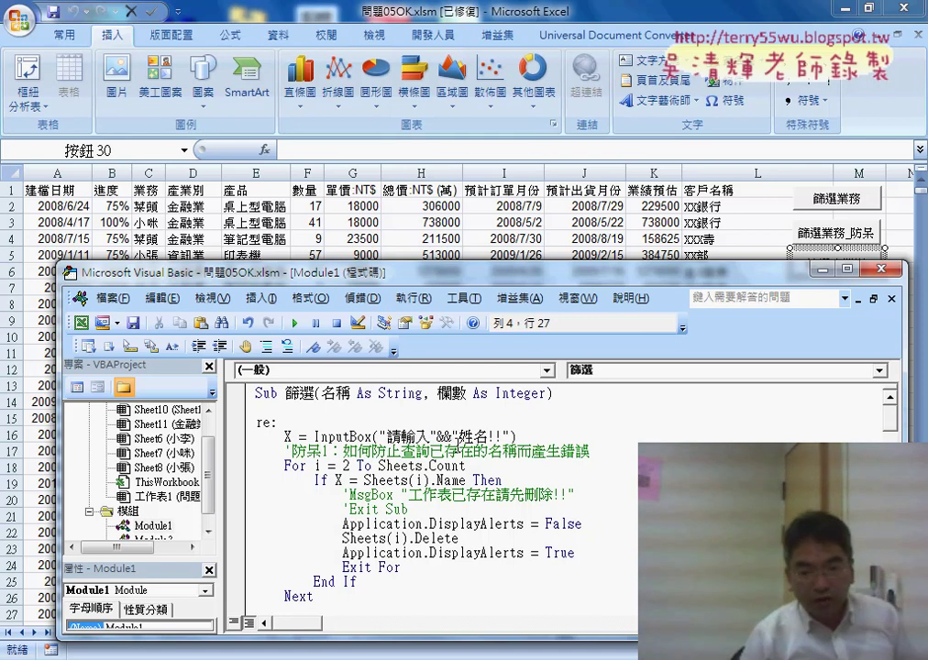
pyautogui.press('Right')
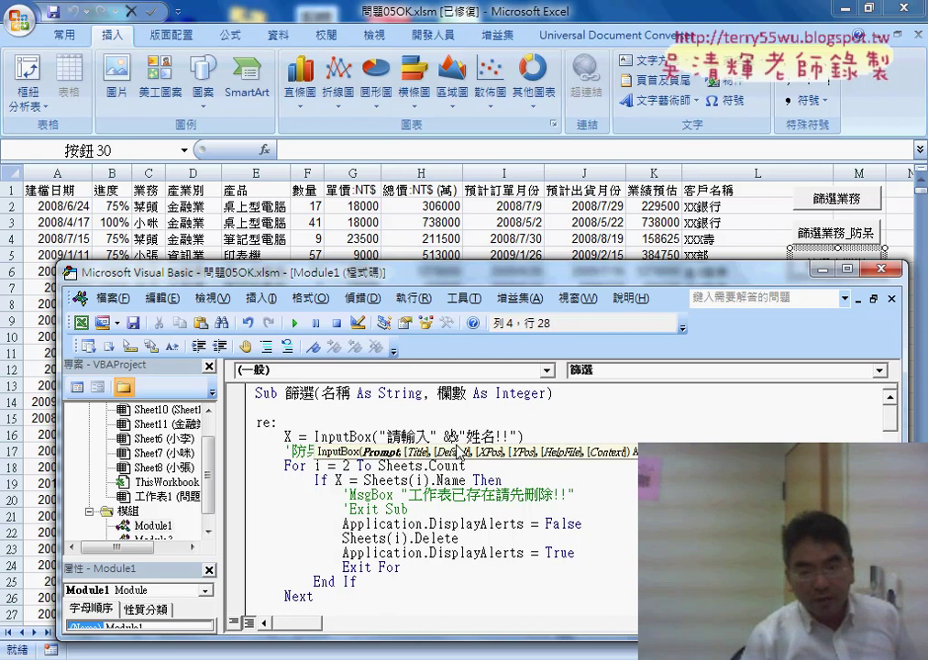
pyautogui.press('Right')
pyautogui.press('Left')
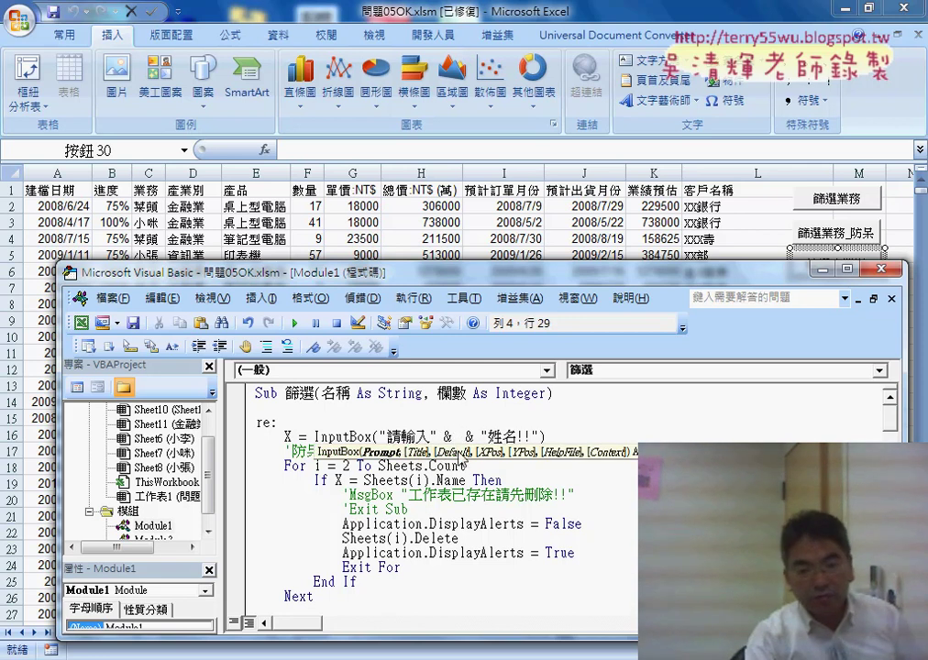
pyautogui.doubleClick(336, 395)
pyautogui.press('Return')
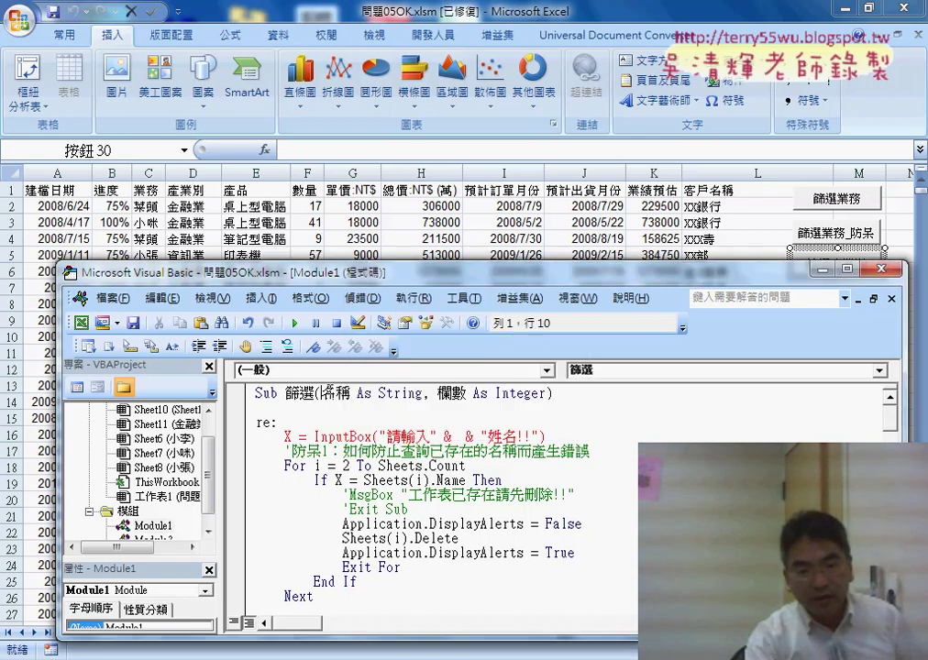
pyautogui.moveTo(349, 401); pyautogui.dragTo(461, 445)
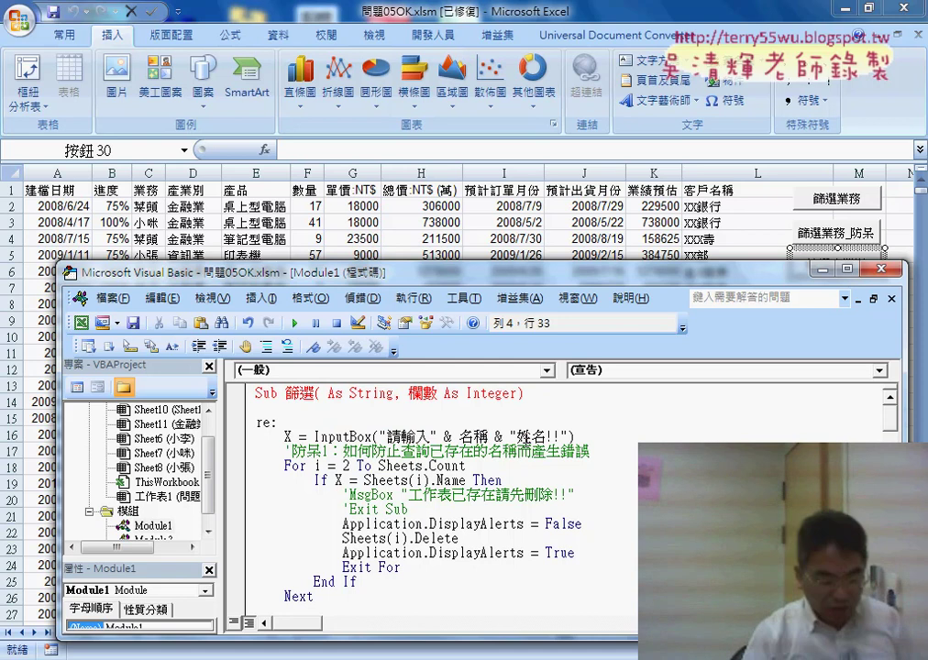
pyautogui.moveTo(517, 438); pyautogui.dragTo(530, 437)
# Change 姓名 to 名稱 in the prompt text.
pyautogui.press('Delete')
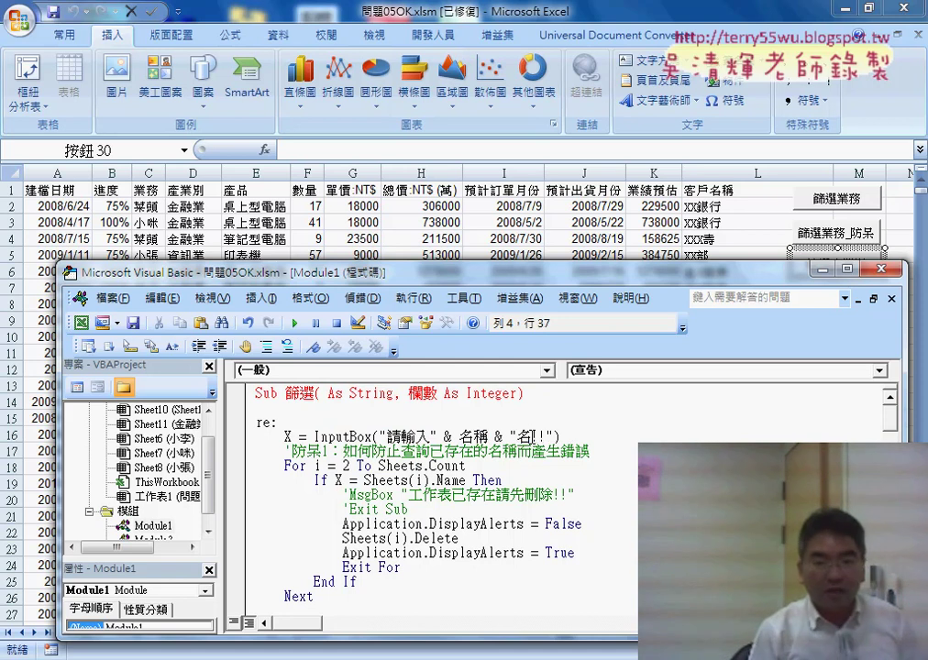
pyautogui.moveTo(532, 436); pyautogui.dragTo(547, 437)
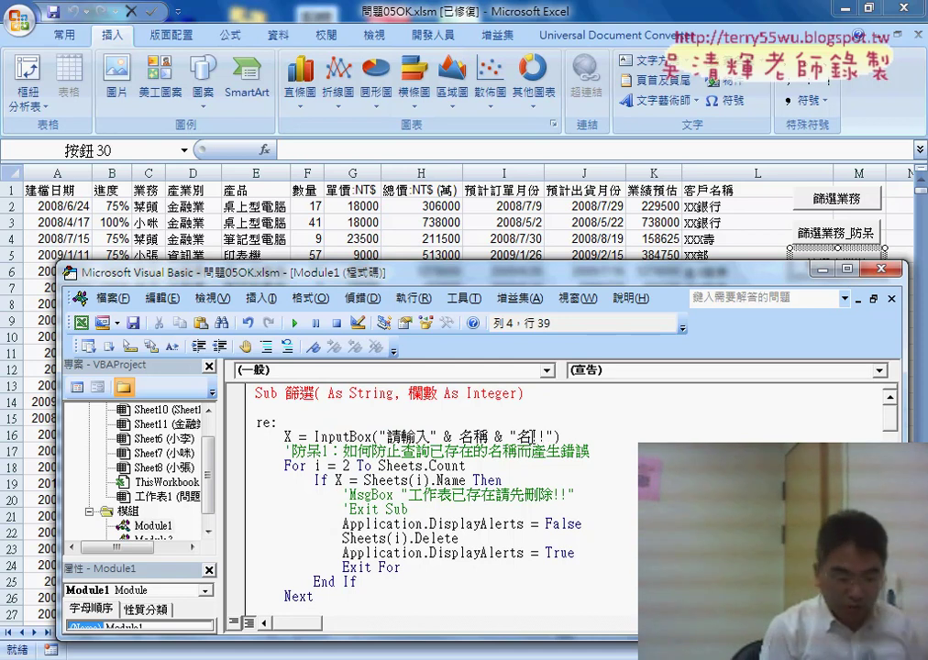
pyautogui.write('稱')
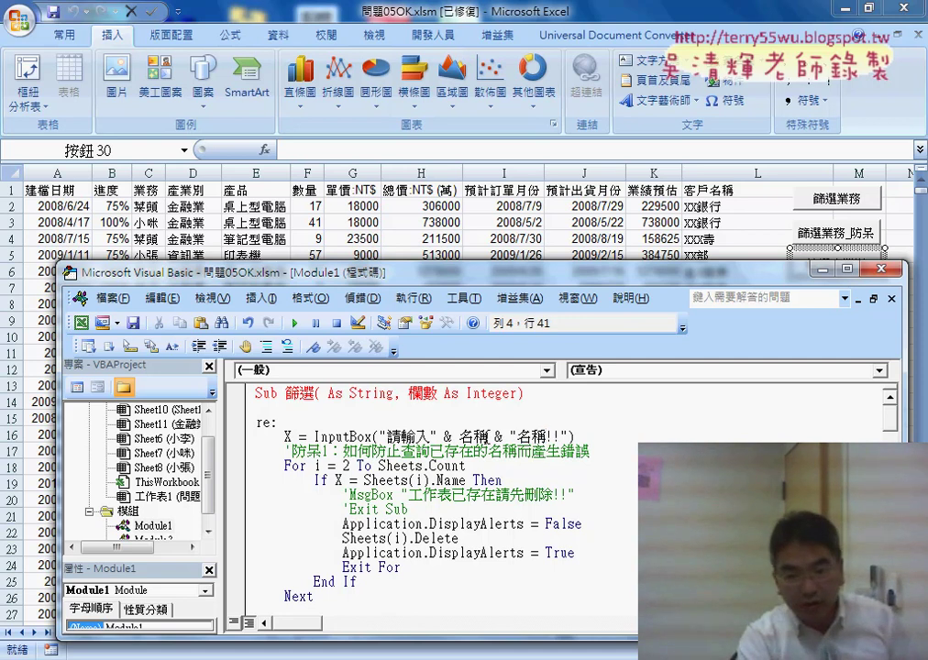
# Restore 名稱 as the first parameter in the Sub 篩選 declaration.
pyautogui.doubleClick(484, 436)
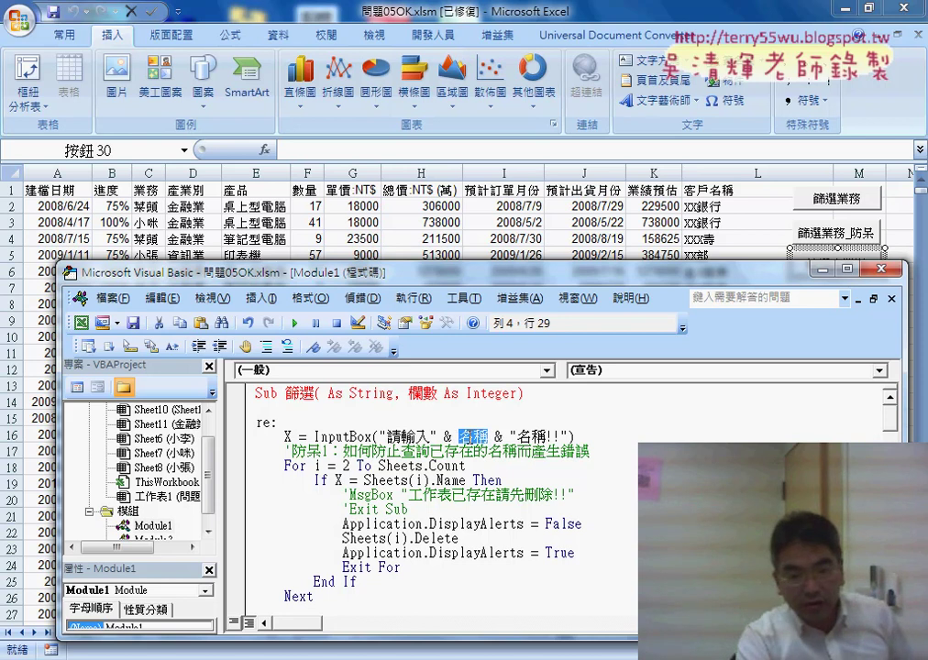
pyautogui.hotkey('ctrl', 'c')
pyautogui.click(322, 400)
pyautogui.hotkey('ctrl', 'v')
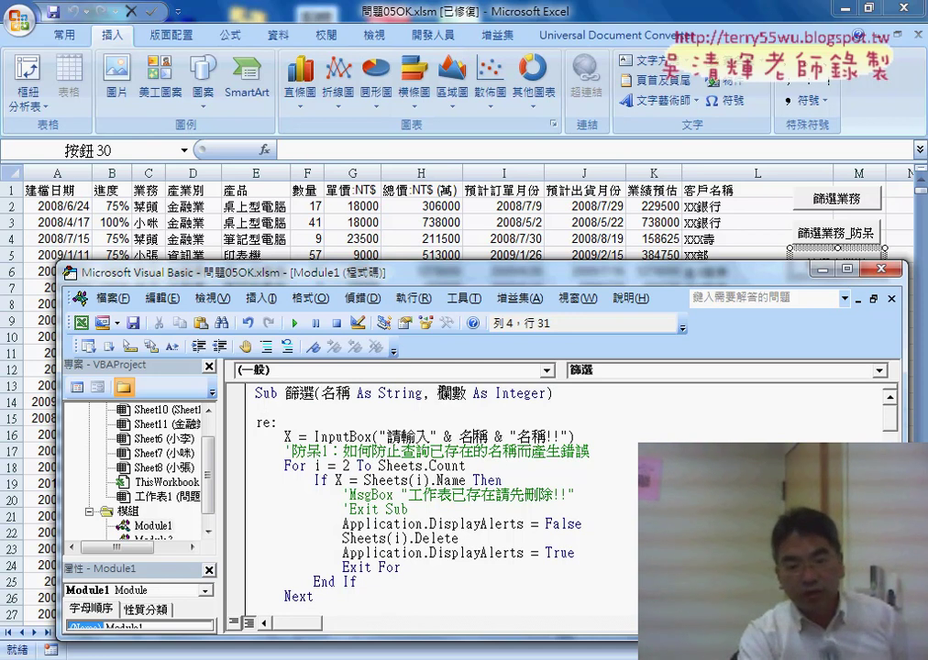
pyautogui.moveTo(436, 393); pyautogui.dragTo(467, 393)
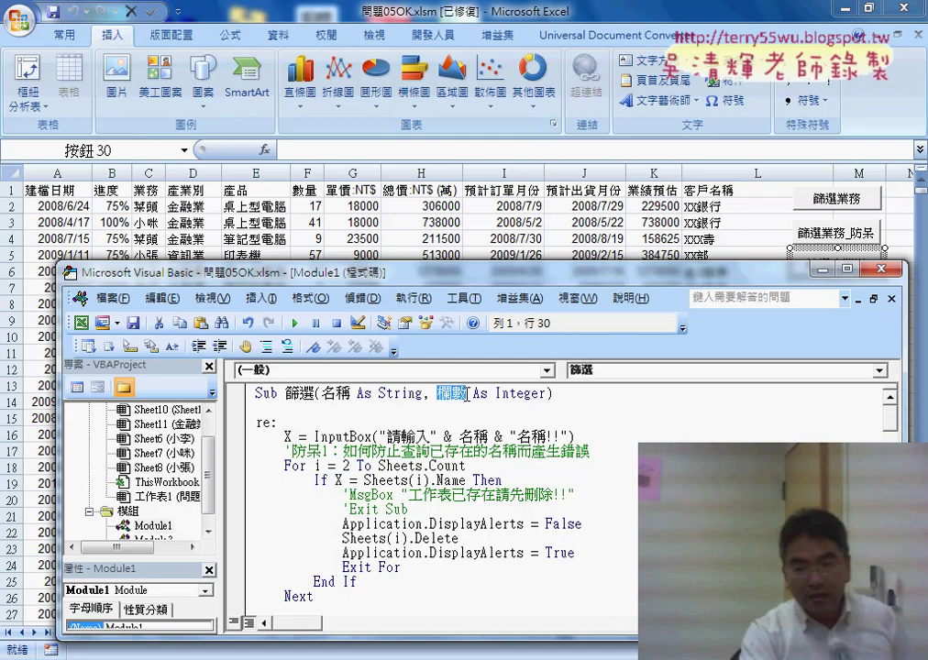
pyautogui.scroll(-8, 574, 465)
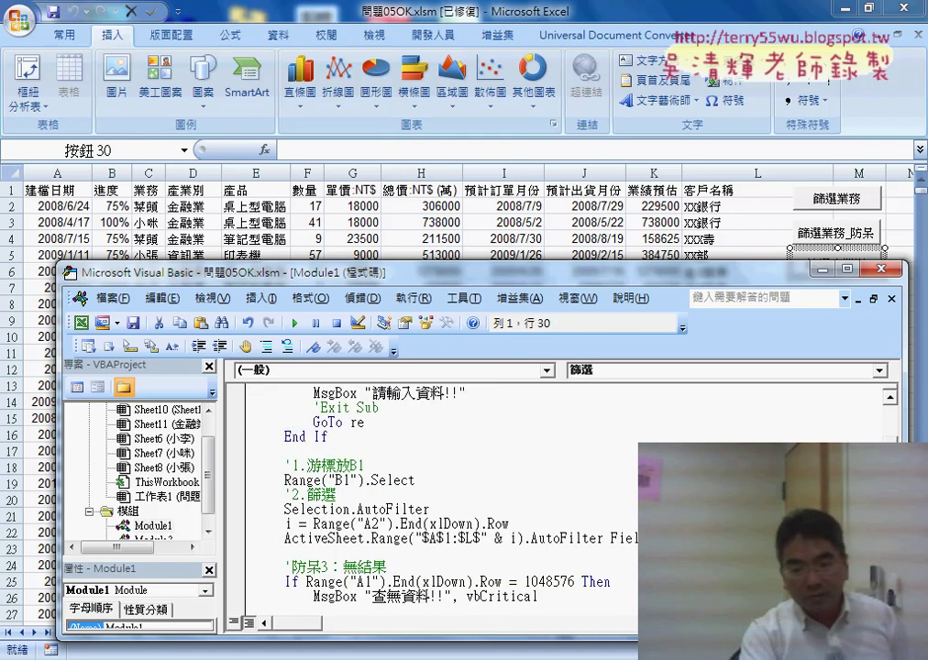
pyautogui.click(661, 538)
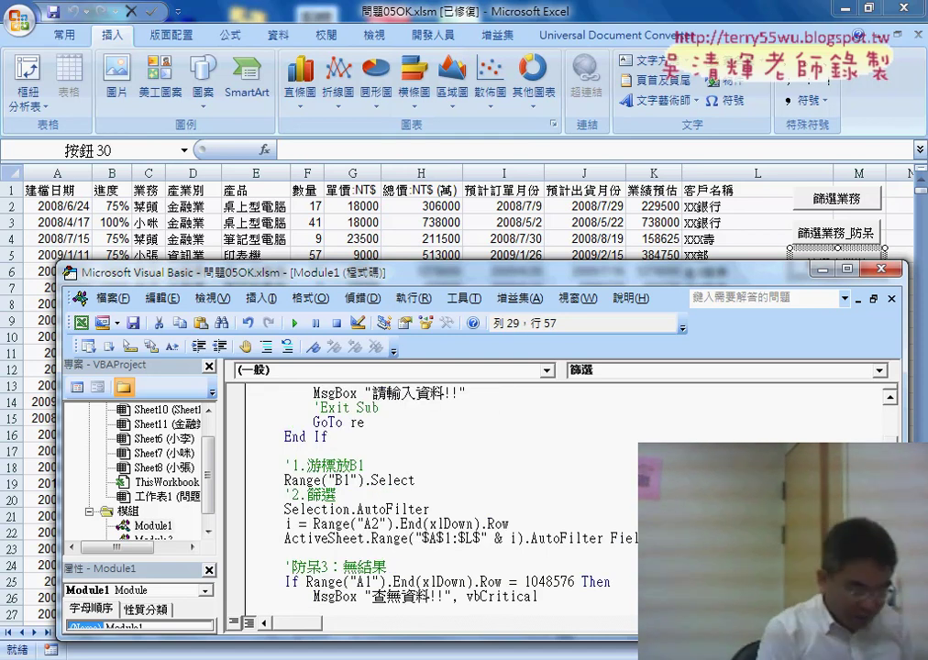
pyautogui.click(695, 538)
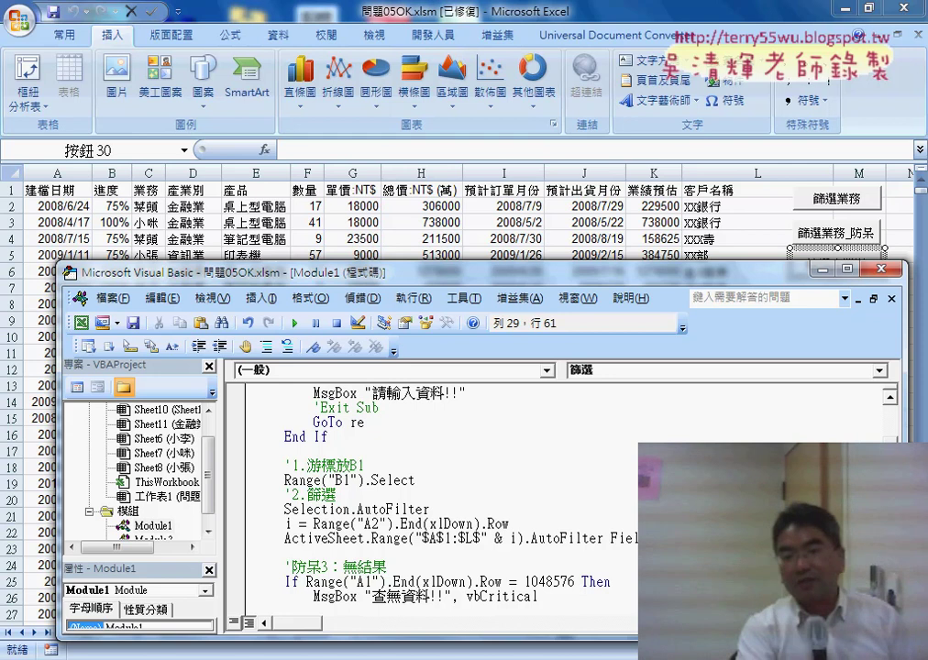
pyautogui.click(661, 538)
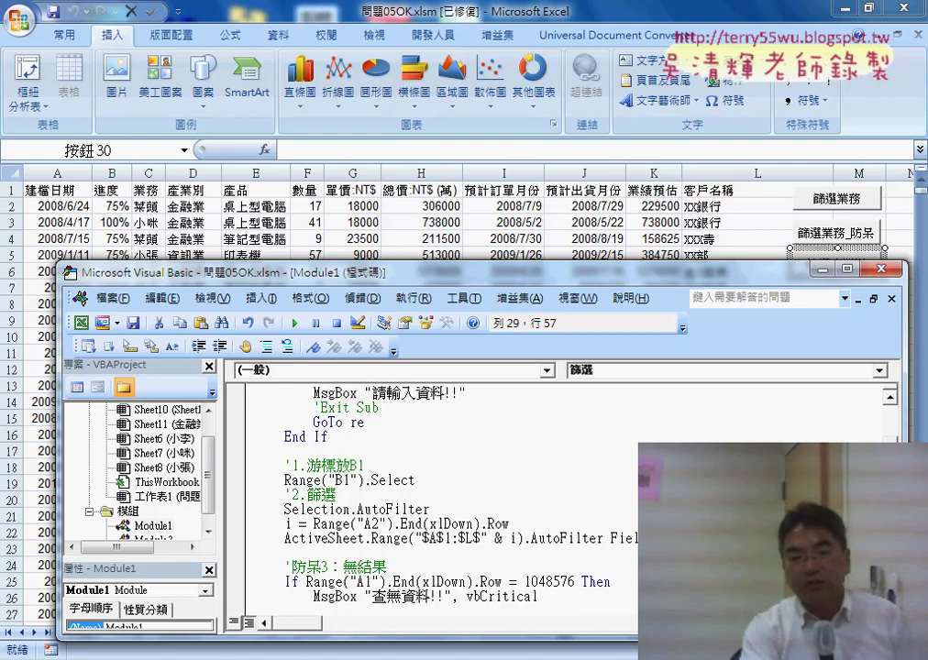
pyautogui.scroll(4, 440, 495)
pyautogui.scroll(2, 440, 495)
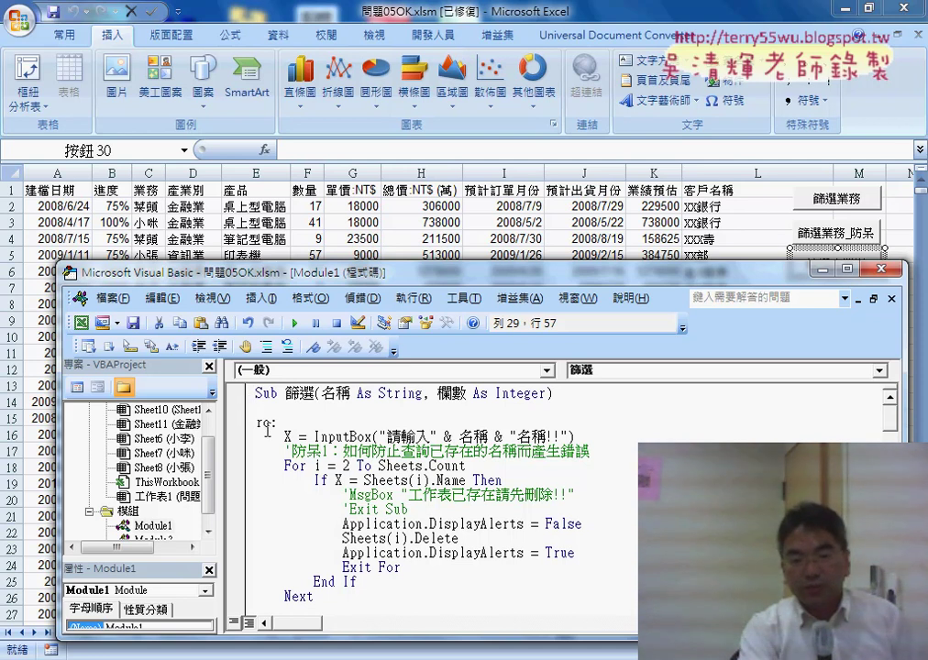
pyautogui.scroll(-2, 277, 451)
pyautogui.scroll(-6, 276, 451)
pyautogui.scroll(-3, 277, 451)
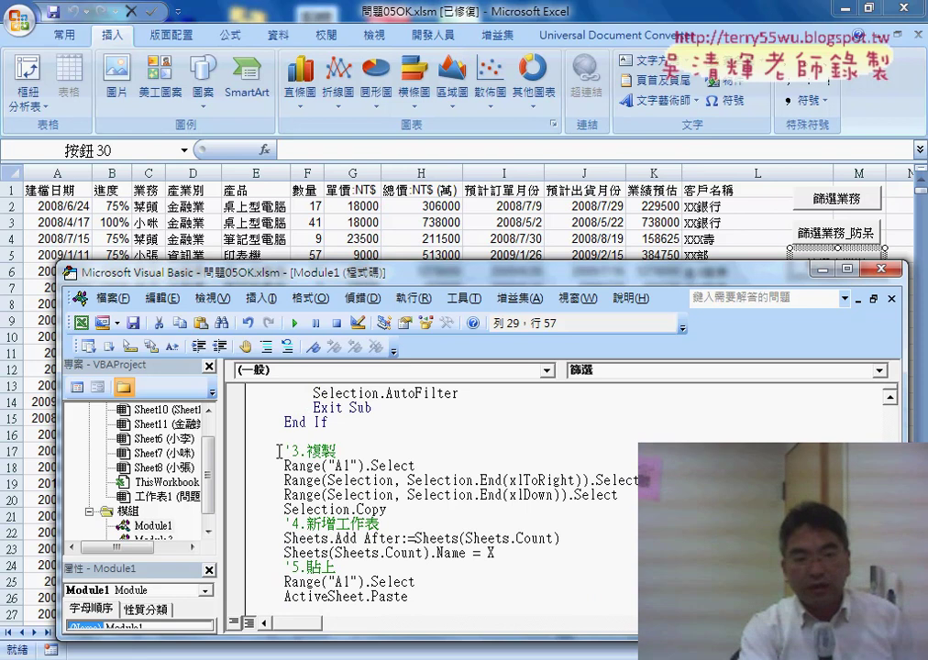
# Open Insert > Procedure in the VBA editor, then switch to the Google Docs 程式碼 notes.
pyautogui.click(260, 298)
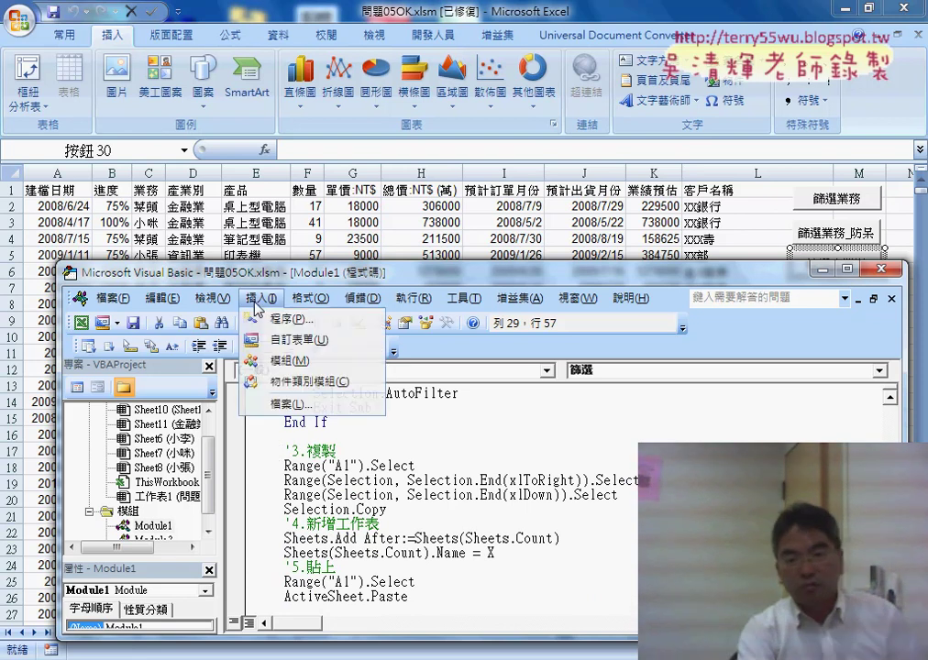
pyautogui.click(275, 319)
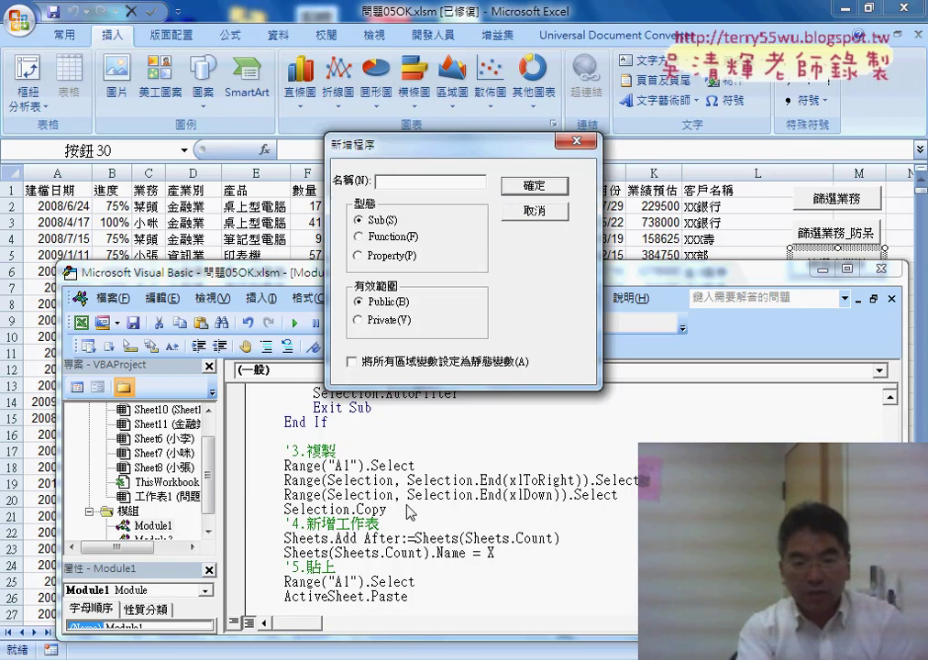
pyautogui.hotkey('alt', 'Tab')
# Select the four wrapper subs calling 篩選 in Google Docs and return to the VBA editor.
pyautogui.scroll(-2, 266, 426)
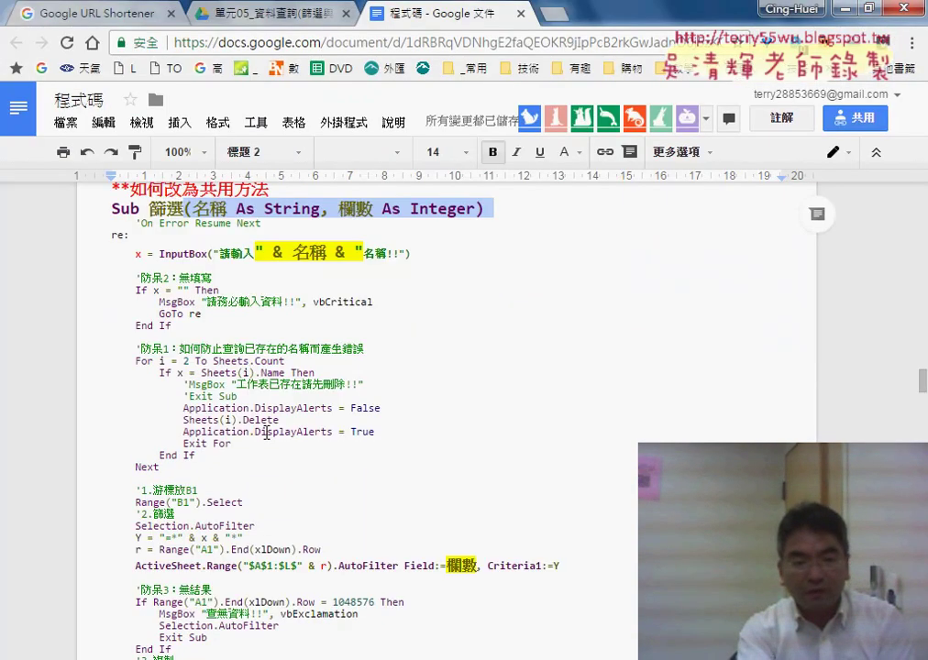
pyautogui.scroll(-5, 265, 426)
pyautogui.scroll(-3, 118, 327)
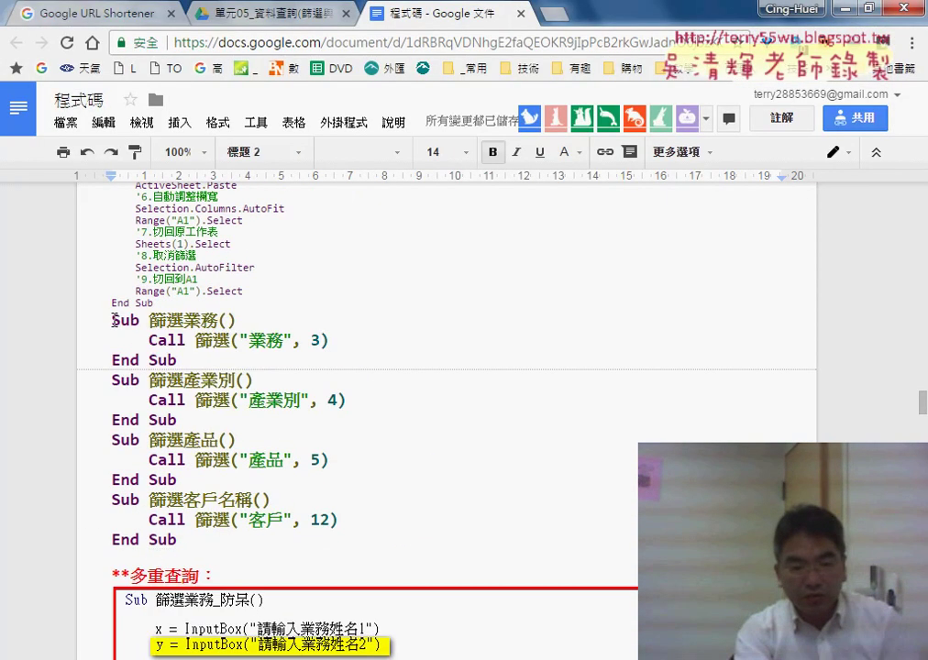
pyautogui.moveTo(112, 323); pyautogui.dragTo(233, 538)
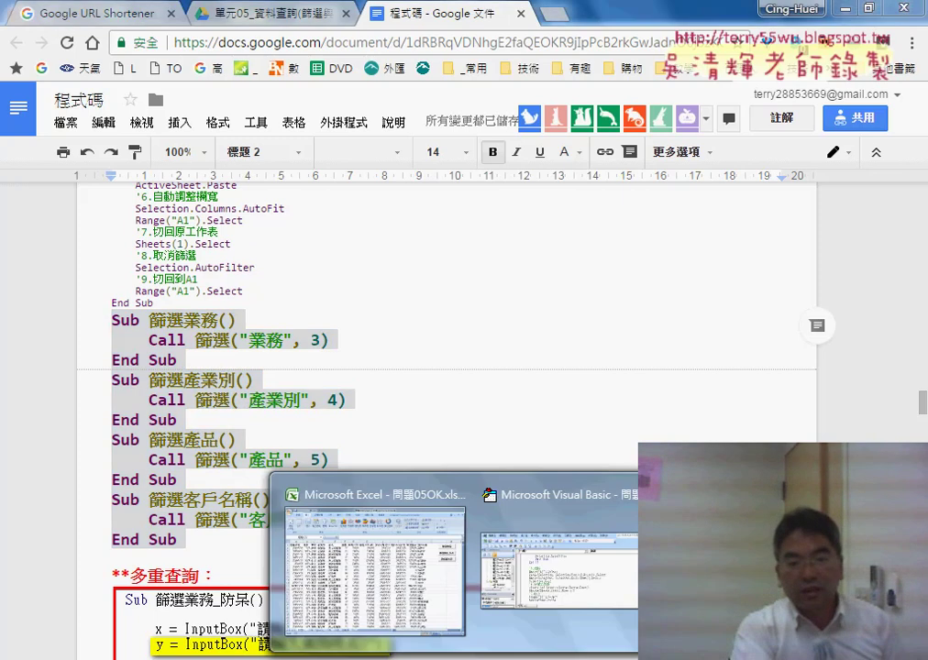
pyautogui.click(452, 514)
# Cancel Add Procedure and paste the four wrapper subs after End Sub.
pyautogui.click(535, 211)
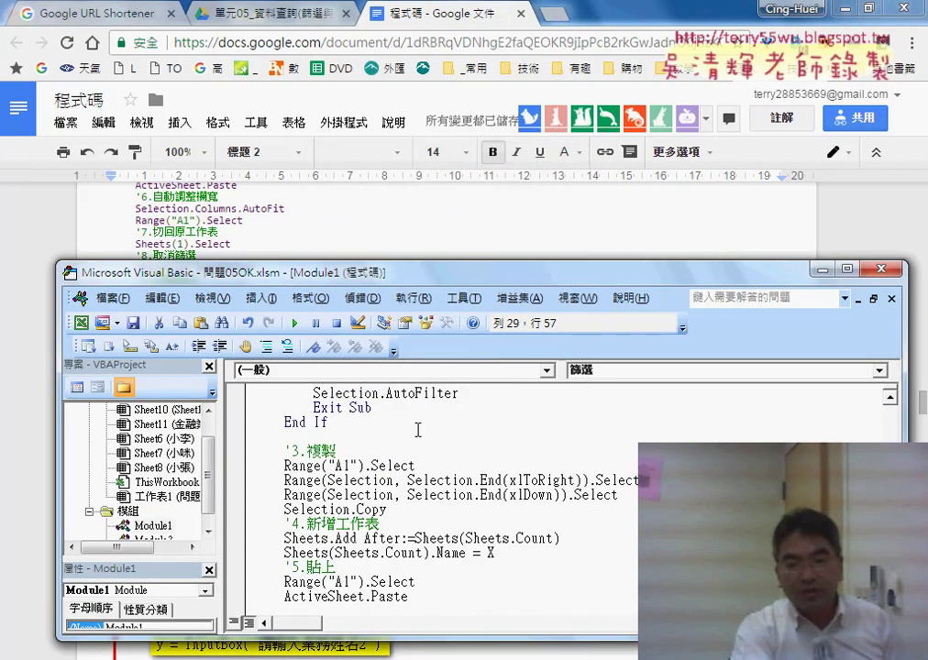
pyautogui.scroll(-2, 418, 431)
pyautogui.scroll(-4, 418, 431)
pyautogui.scroll(-1, 418, 431)
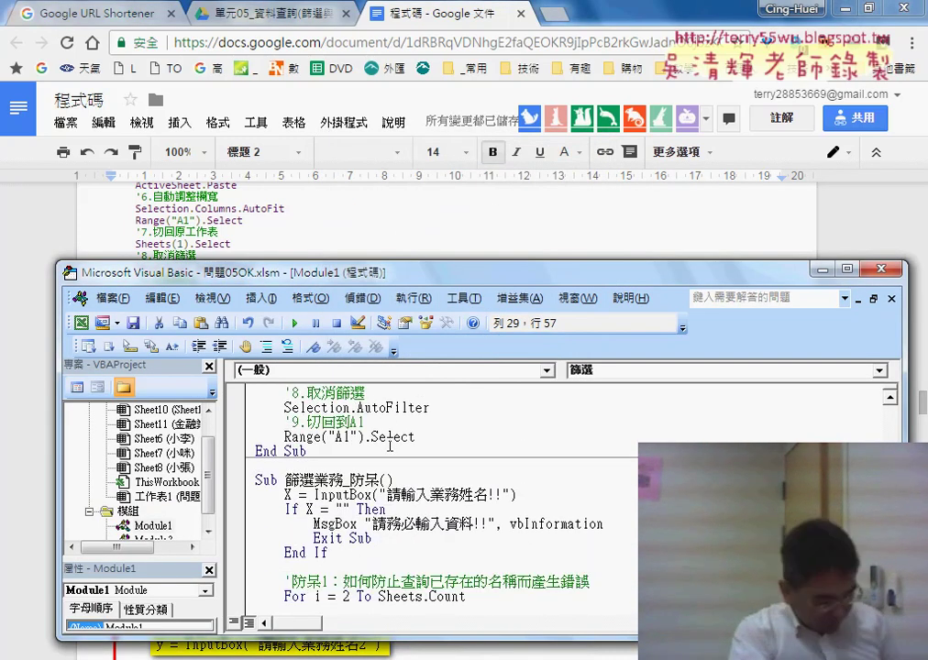
pyautogui.click(288, 465)
pyautogui.hotkey('ctrl', 'v')
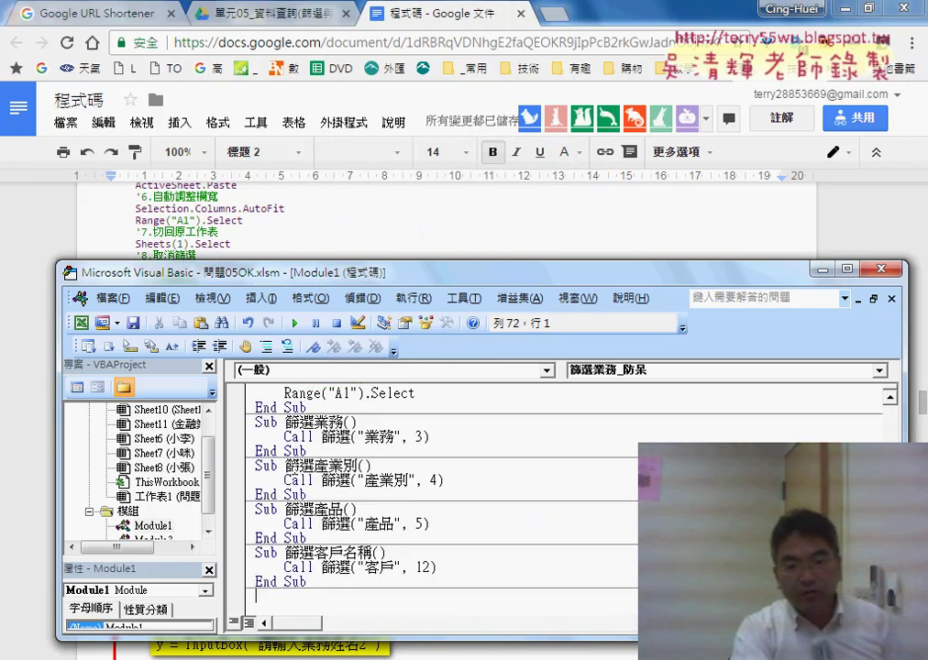
# Retype the 篩選業務 call as Call 篩選("業務", 3) and set a breakpoint on it.
pyautogui.scroll(1, 385, 489)
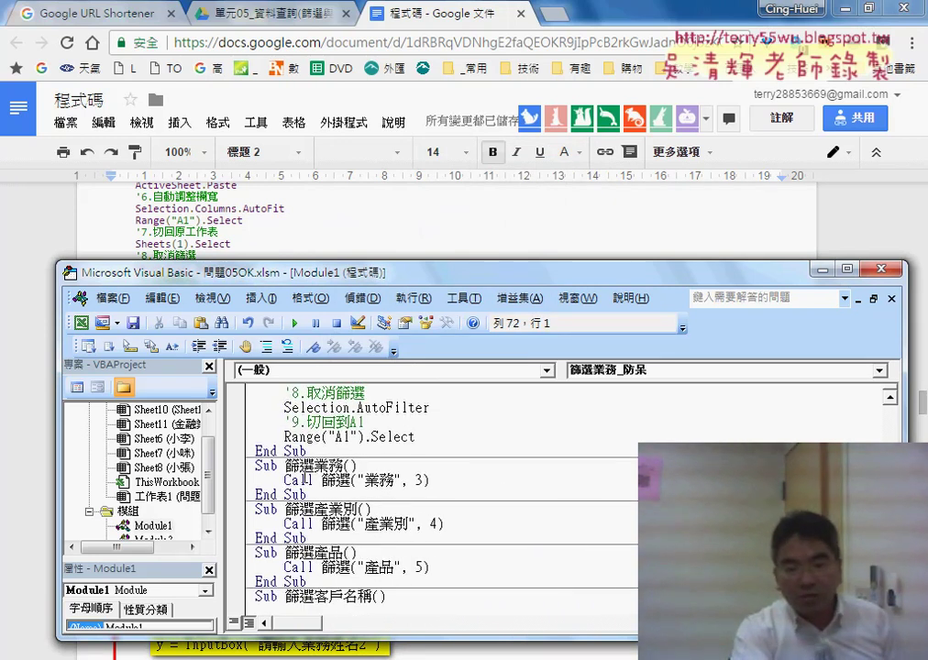
pyautogui.click(343, 466)
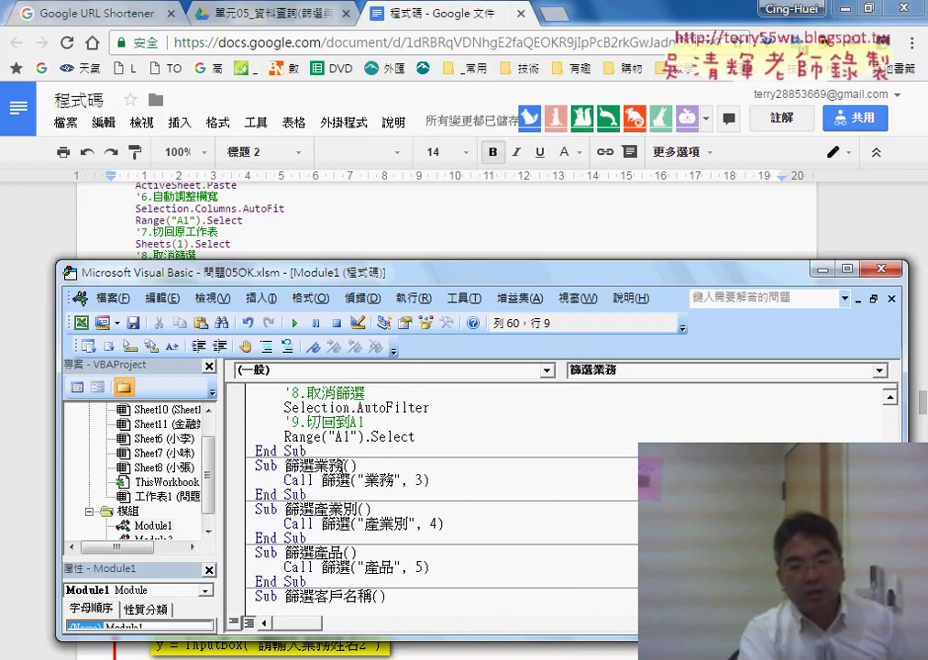
pyautogui.doubleClick(319, 480)
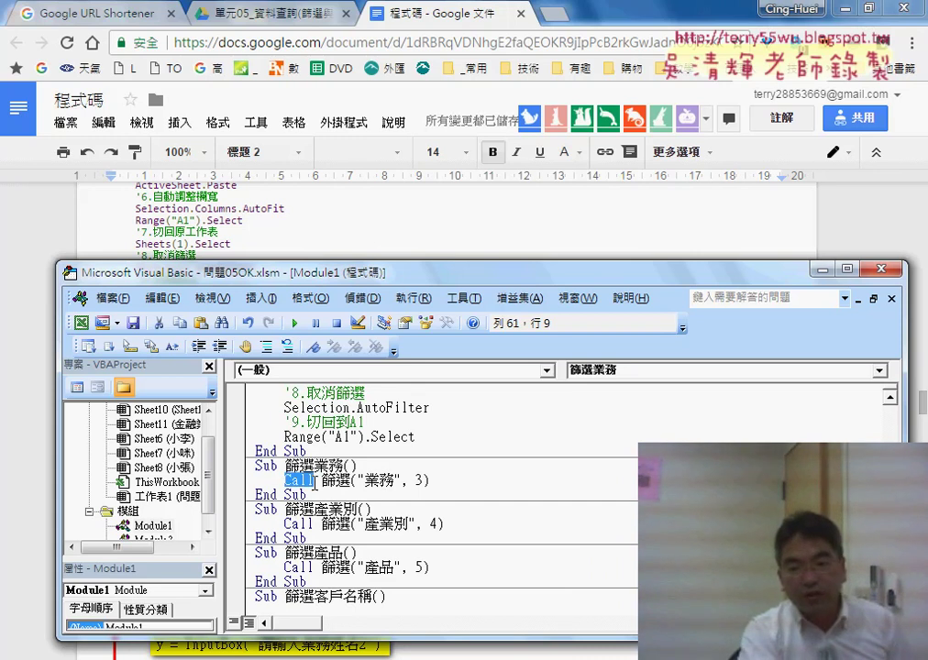
pyautogui.click(319, 480)
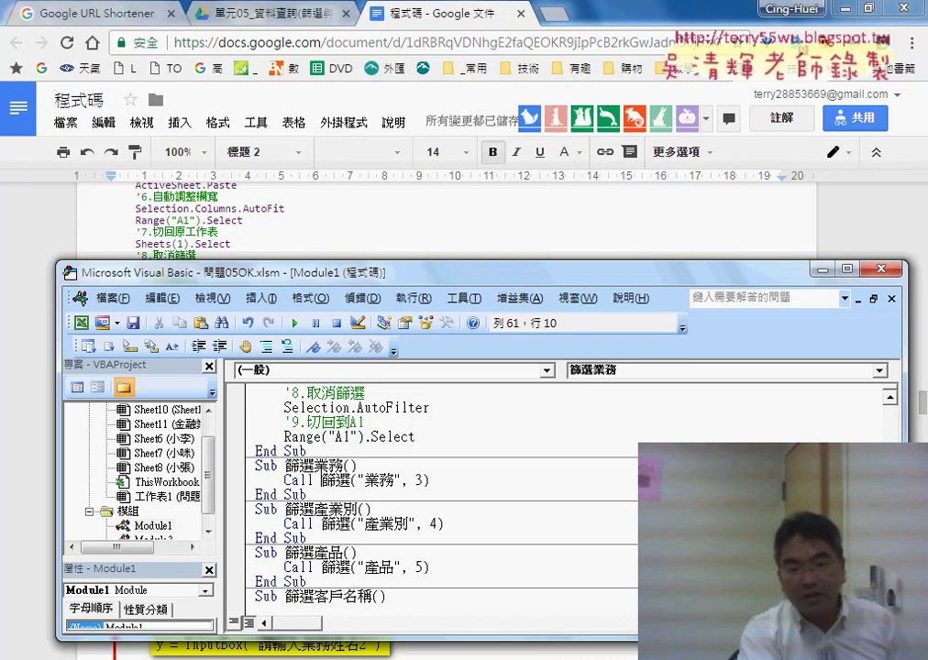
pyautogui.moveTo(356, 480)
pyautogui.mouseDown()
pyautogui.moveTo(377, 479)
pyautogui.moveTo(353, 480)
pyautogui.mouseUp()
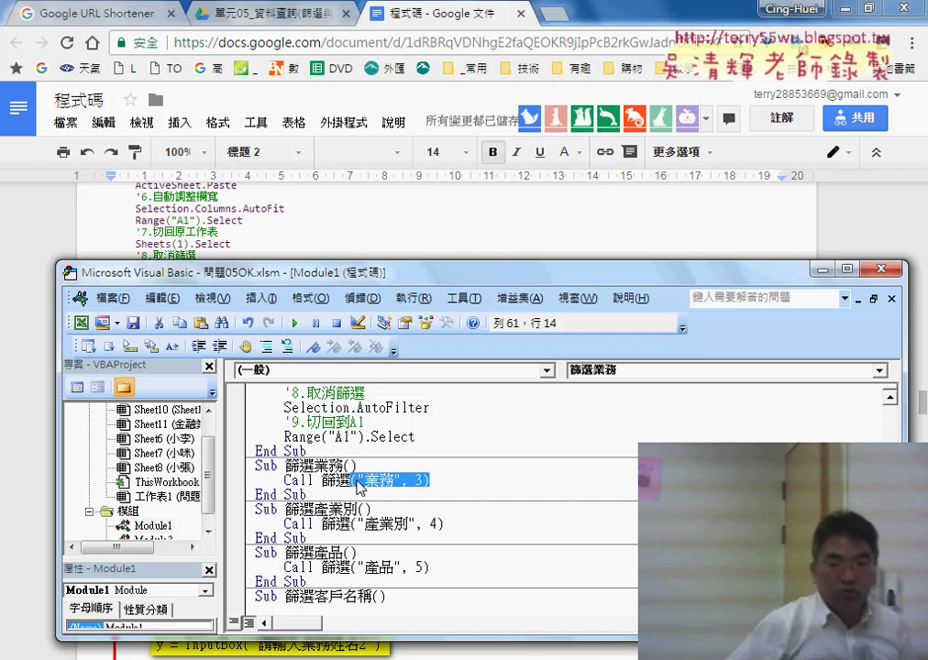
pyautogui.write('(')
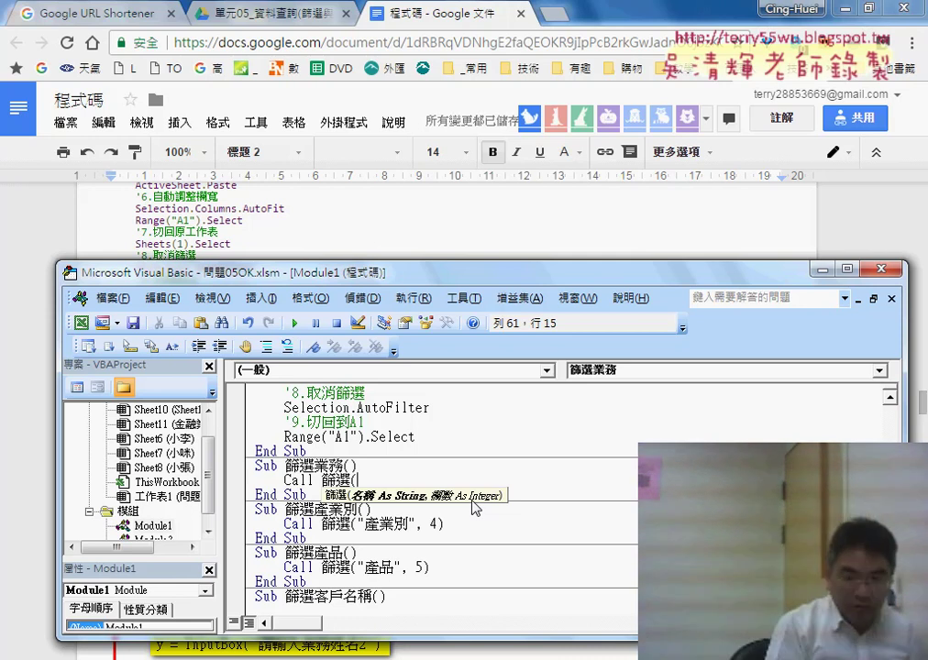
pyautogui.write('""')
pyautogui.press('Left')
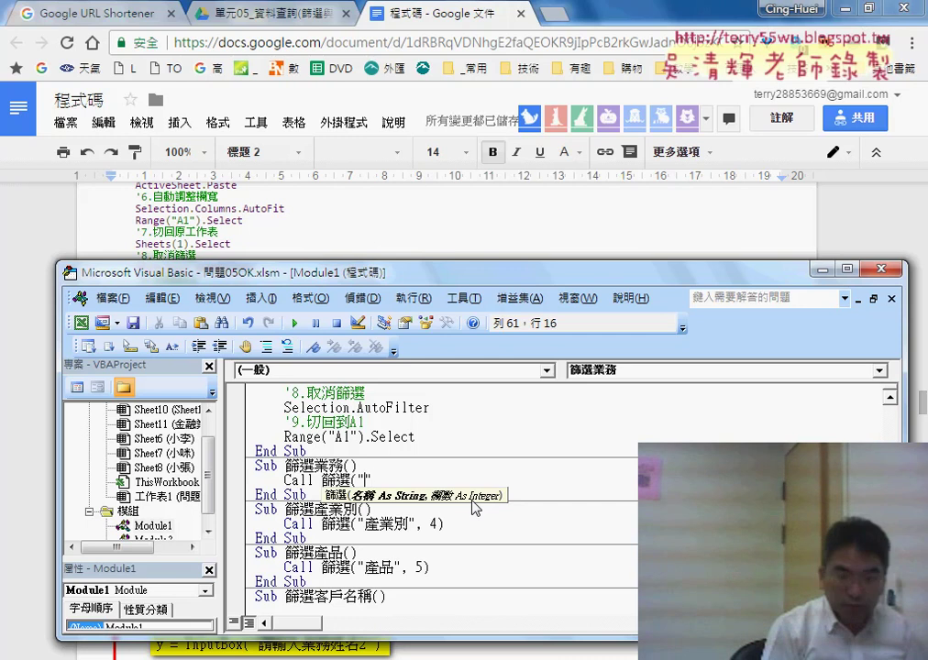
pyautogui.write('業務')
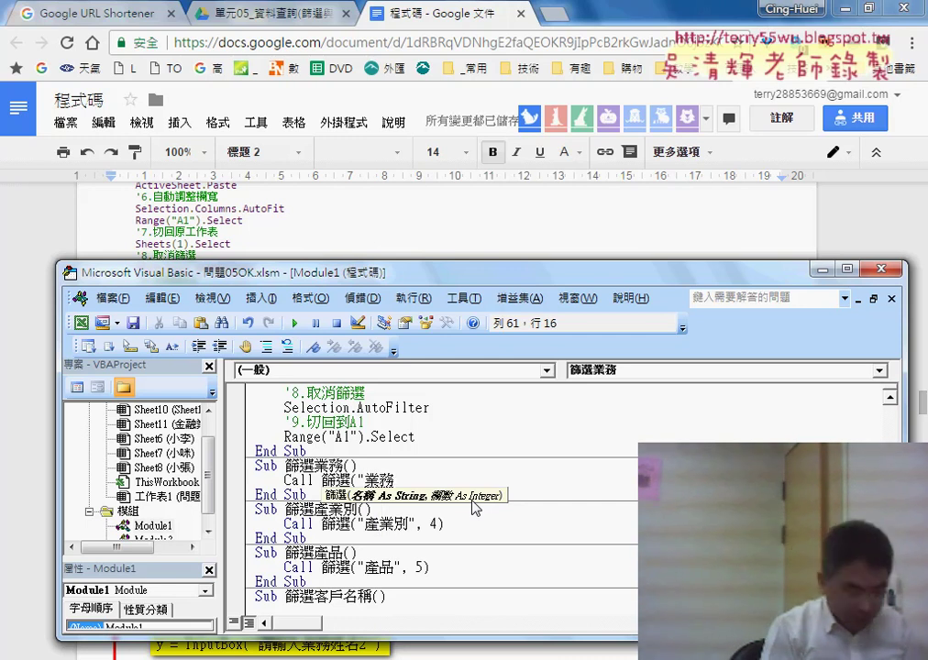
pyautogui.press('Right')
pyautogui.write(', ')
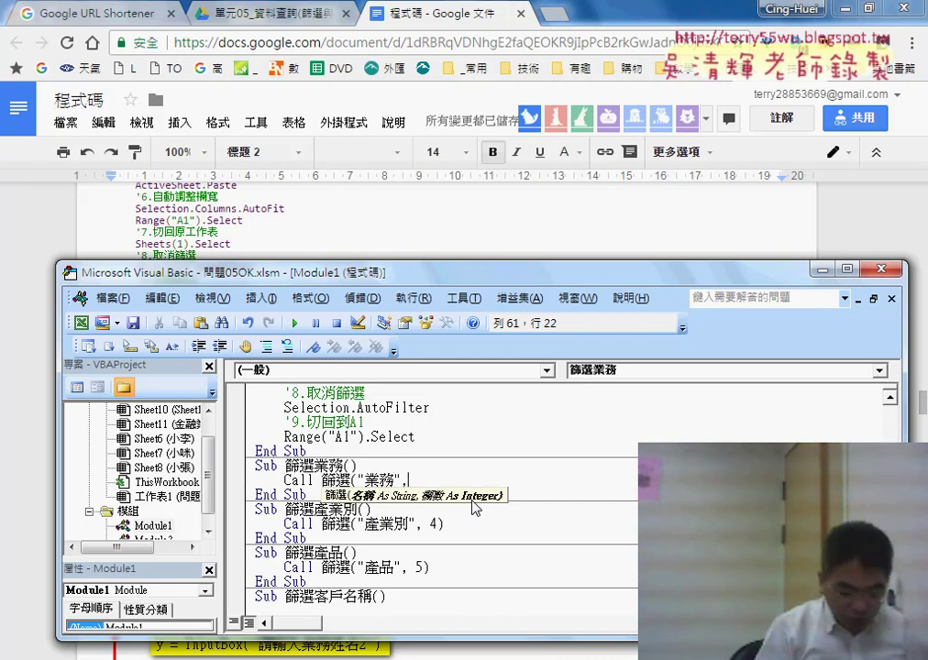
pyautogui.write('3')
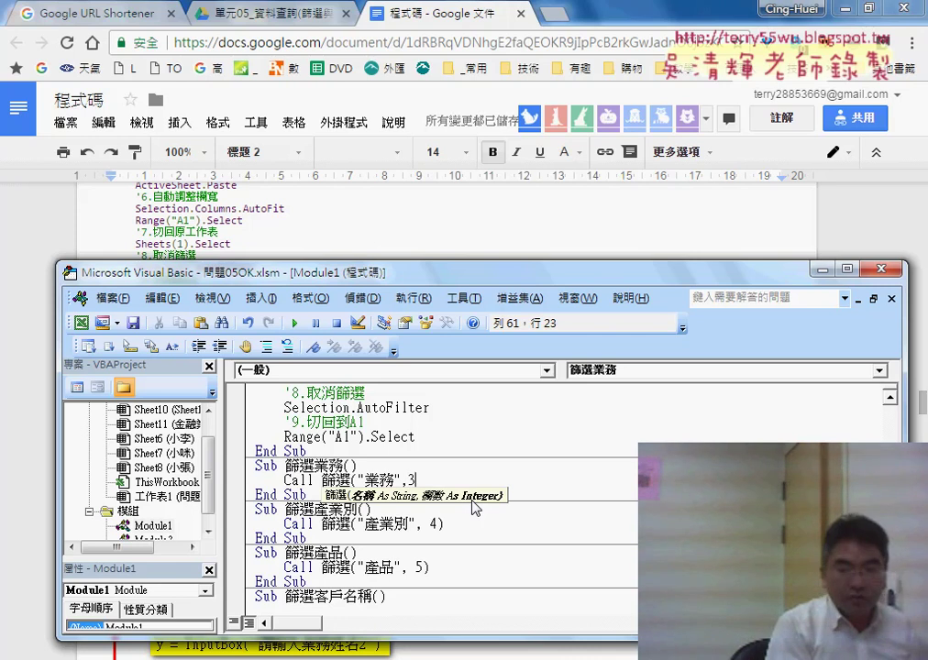
pyautogui.write(')')
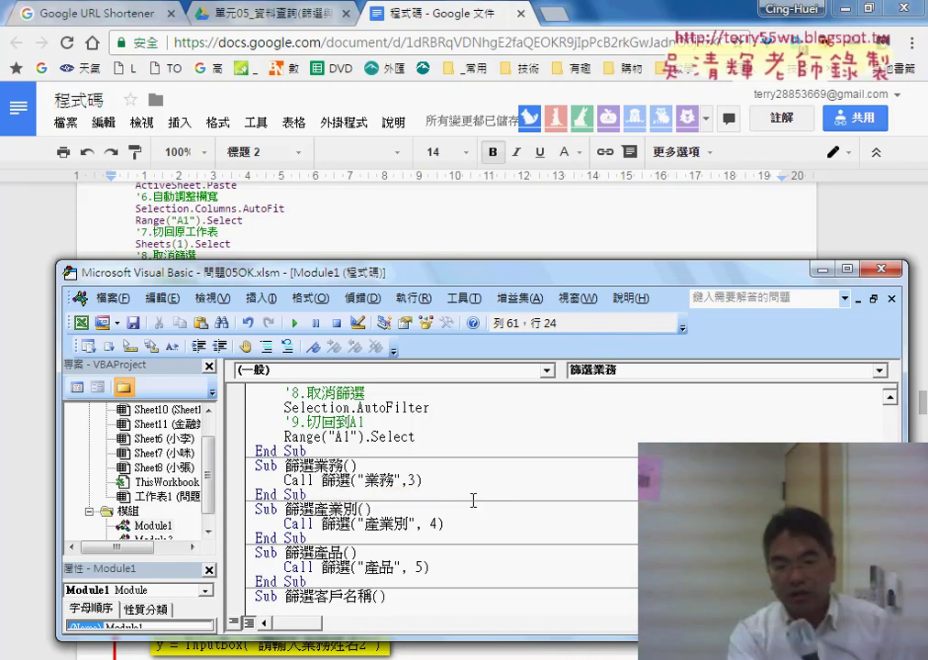
pyautogui.click(464, 517)
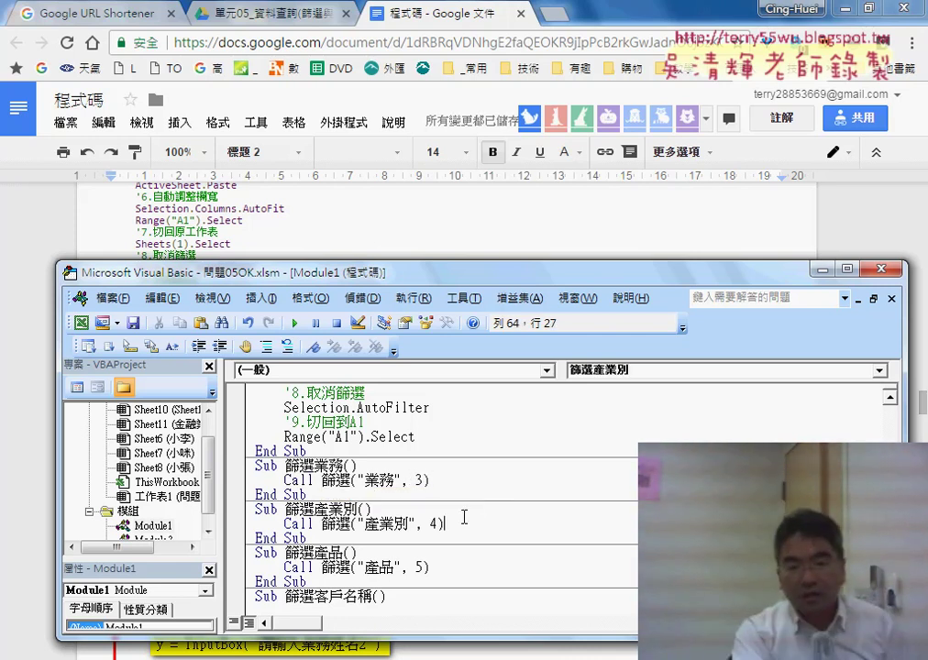
pyautogui.click(236, 479)
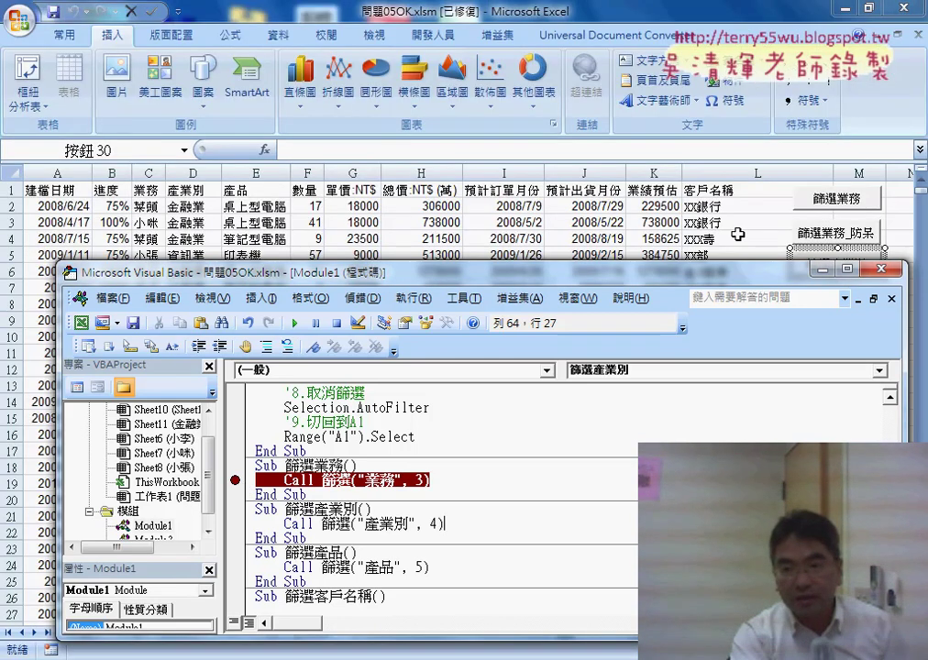
# Run 篩選業務 to the breakpoint and step into 篩選, noting its 名稱 and 欄數 parameters.
pyautogui.click(737, 235)
pyautogui.click(843, 204)
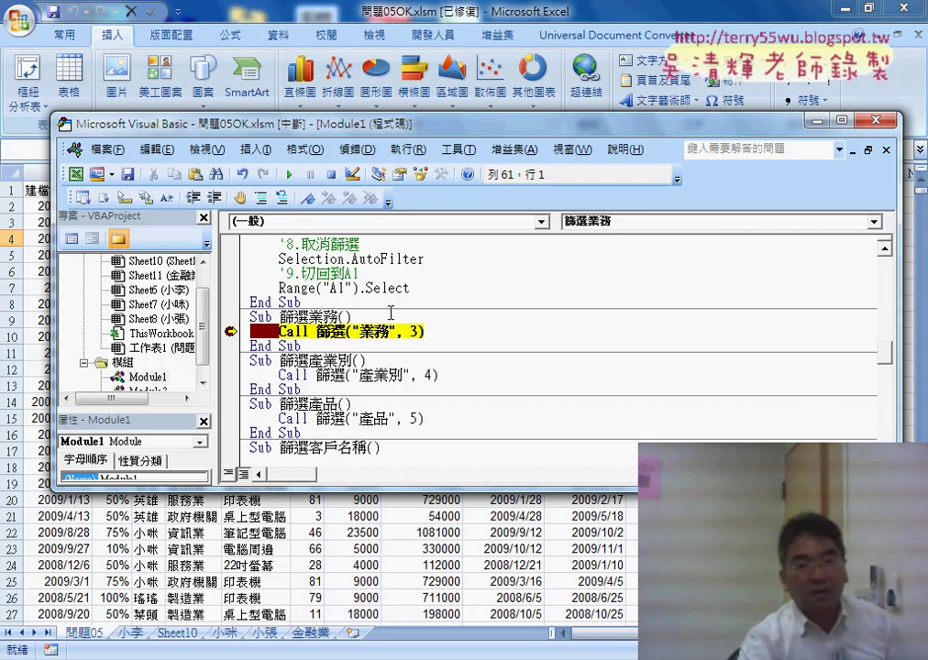
pyautogui.press('F8')
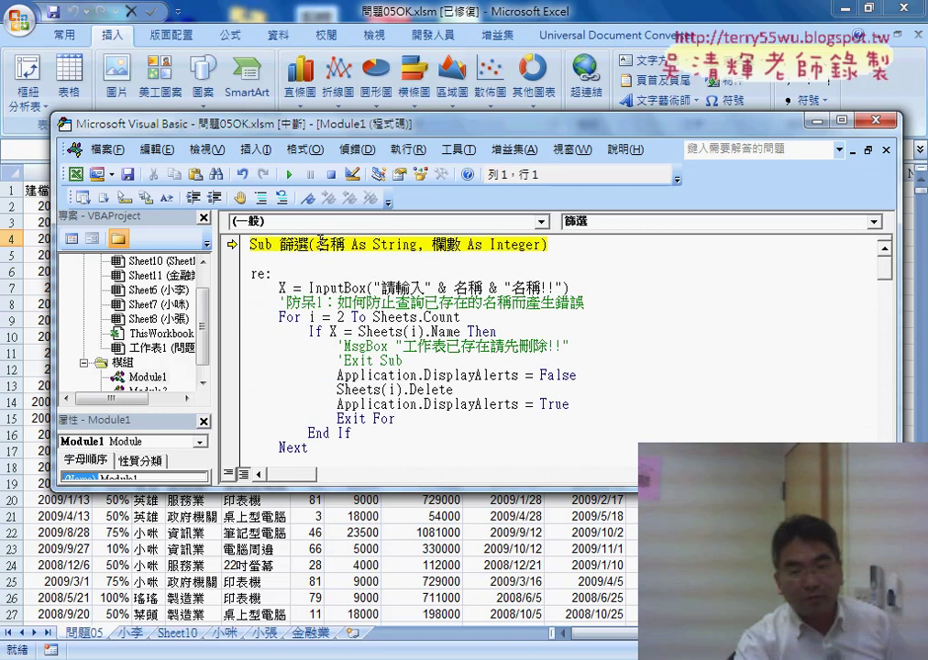
pyautogui.doubleClick(321, 244)
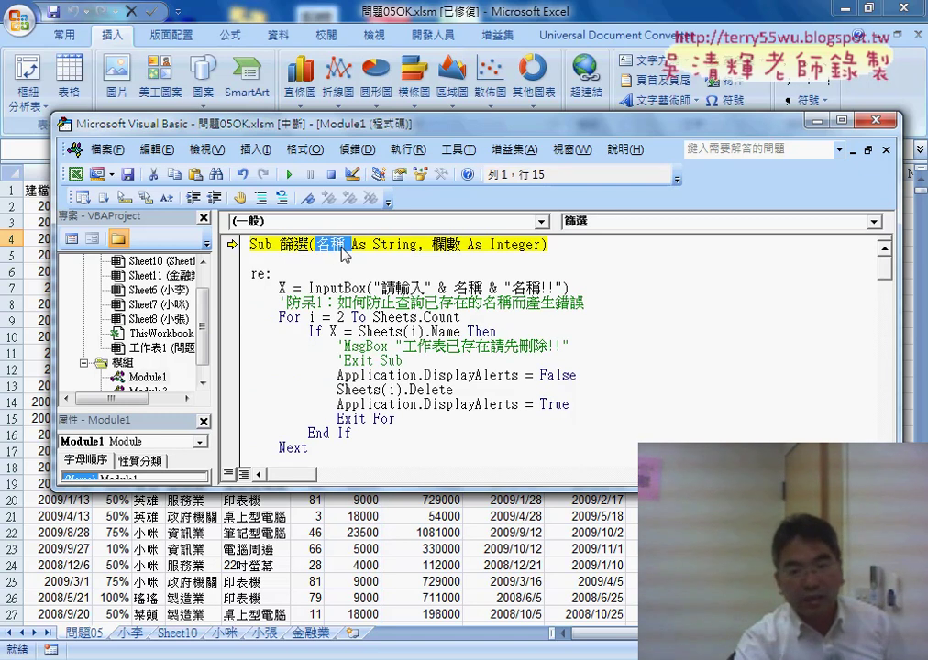
pyautogui.moveTo(432, 243); pyautogui.dragTo(448, 244)
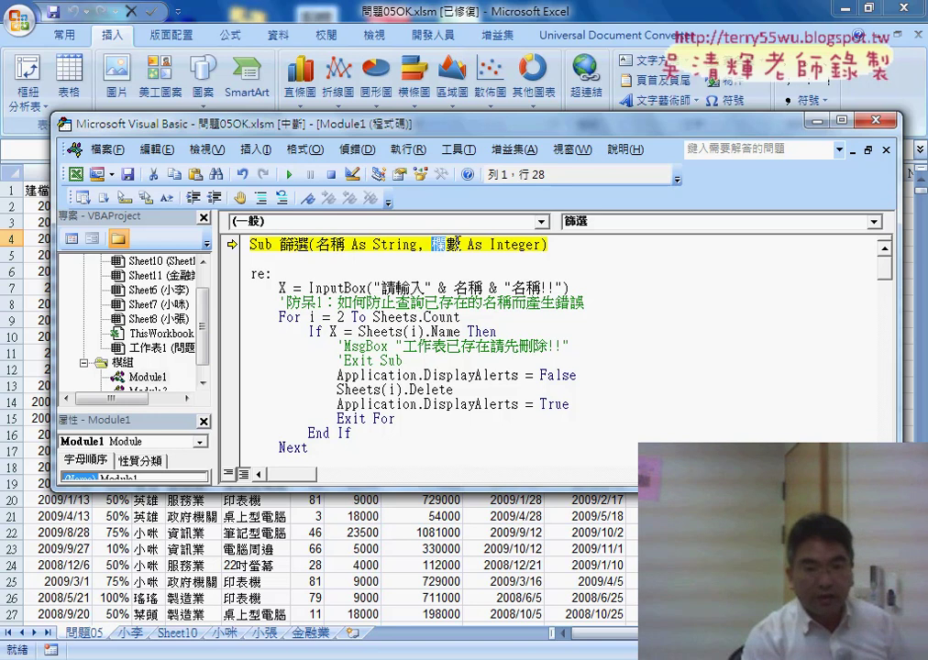
pyautogui.press('F8')
pyautogui.press('F8')
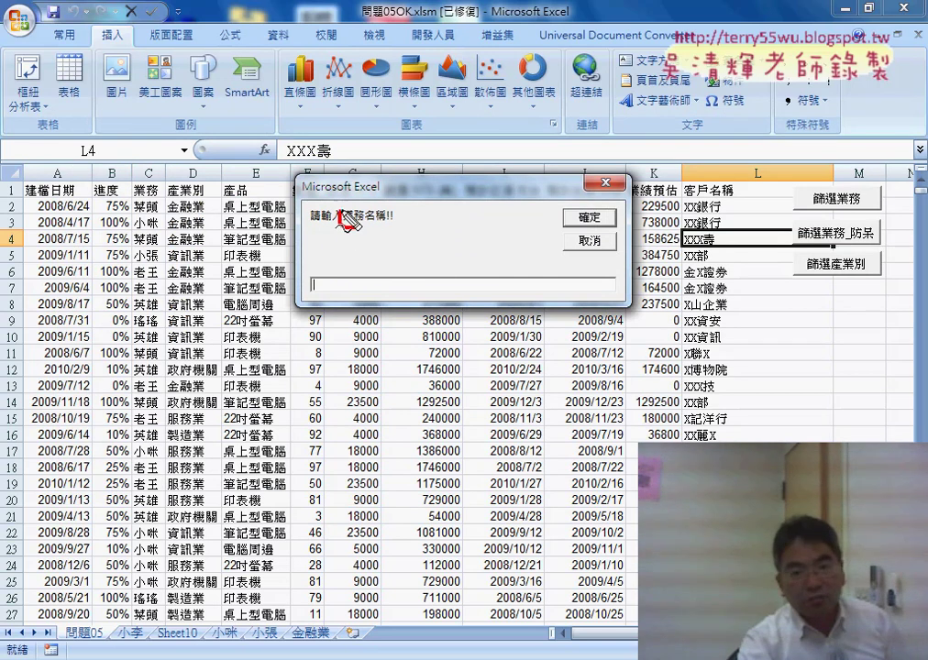
# Enter the salesperson's name at the 請輸入業務名稱!! prompt and confirm.
pyautogui.moveTo(352, 212); pyautogui.dragTo(362, 218)
pyautogui.moveTo(420, 156); pyautogui.dragTo(362, 213)
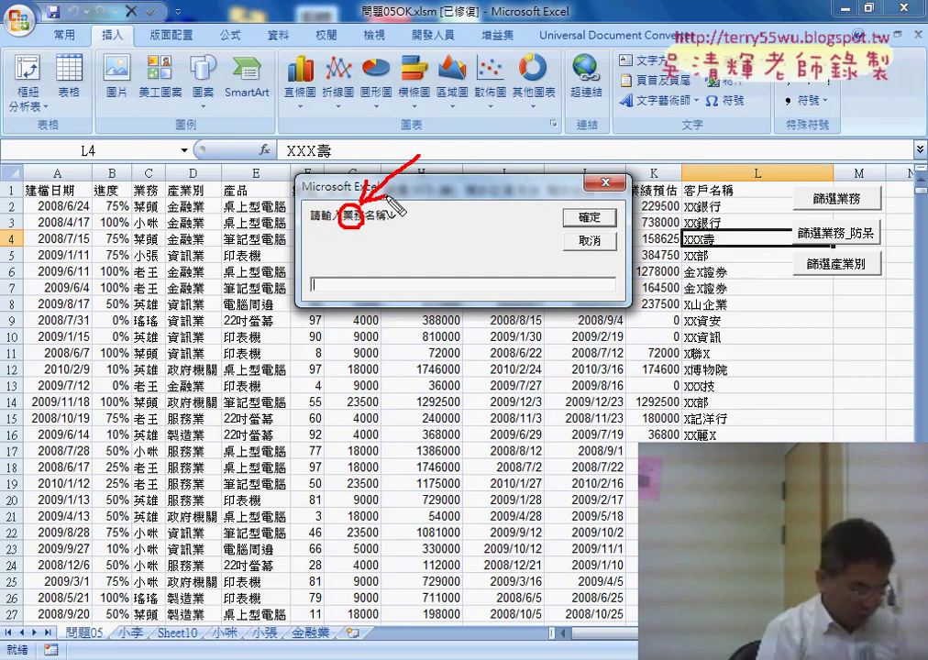
pyautogui.press('Escape')
pyautogui.write('aa')
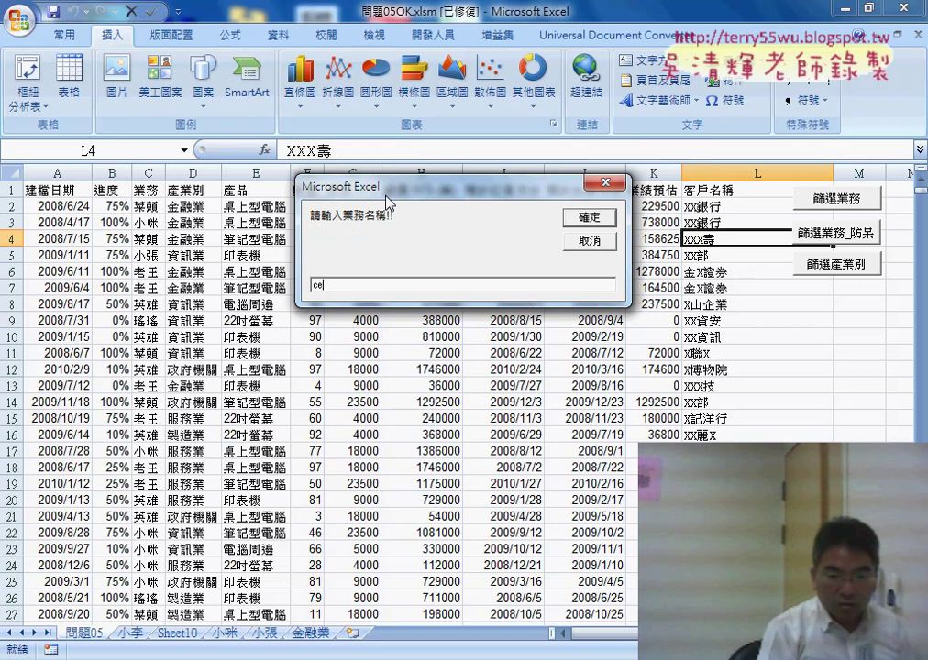
pyautogui.press('BackSpace')
pyautogui.press('BackSpace')
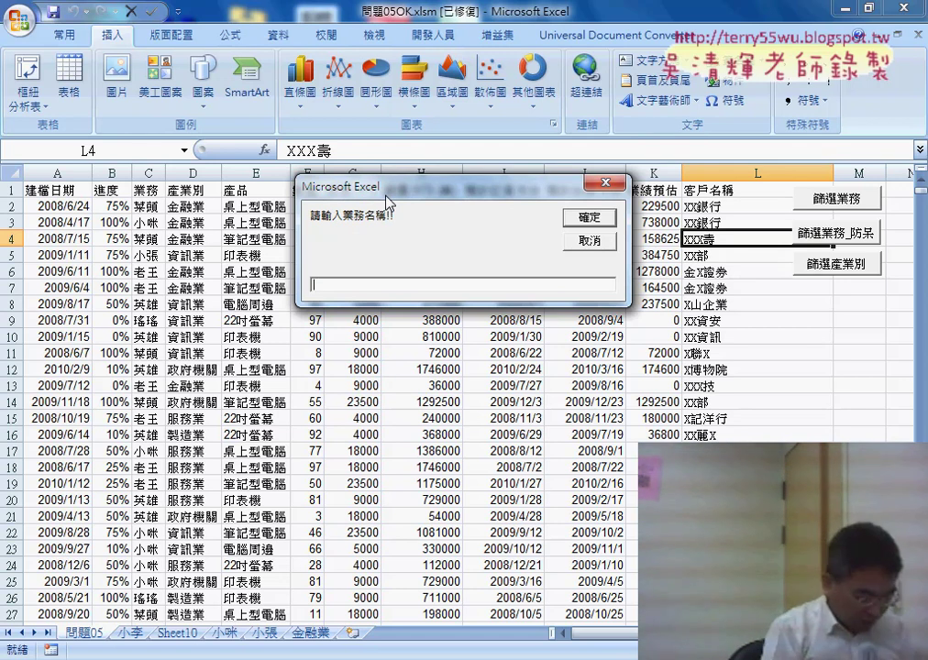
pyautogui.write('羔')
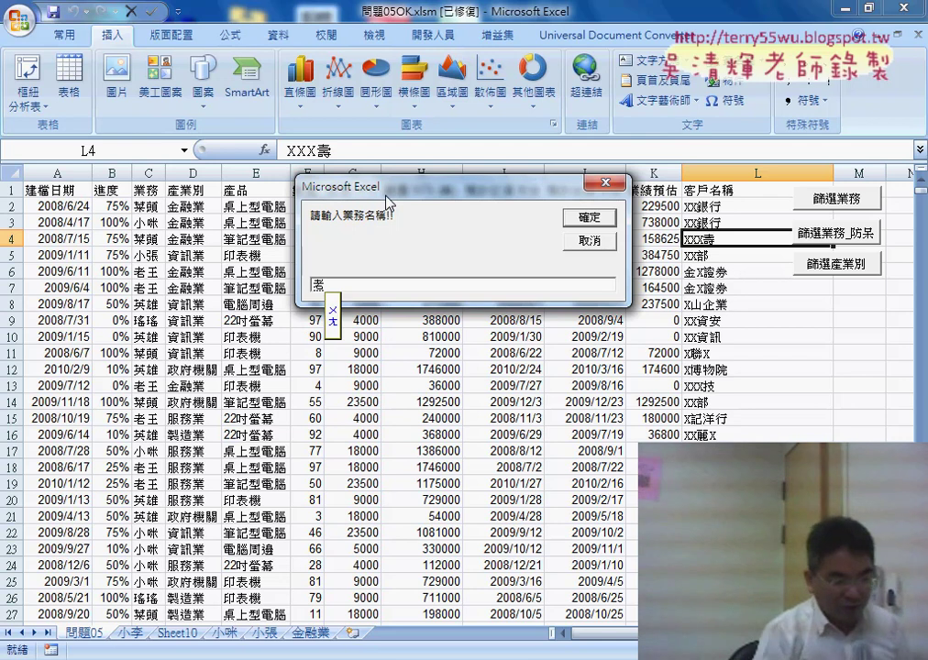
pyautogui.write('老王')
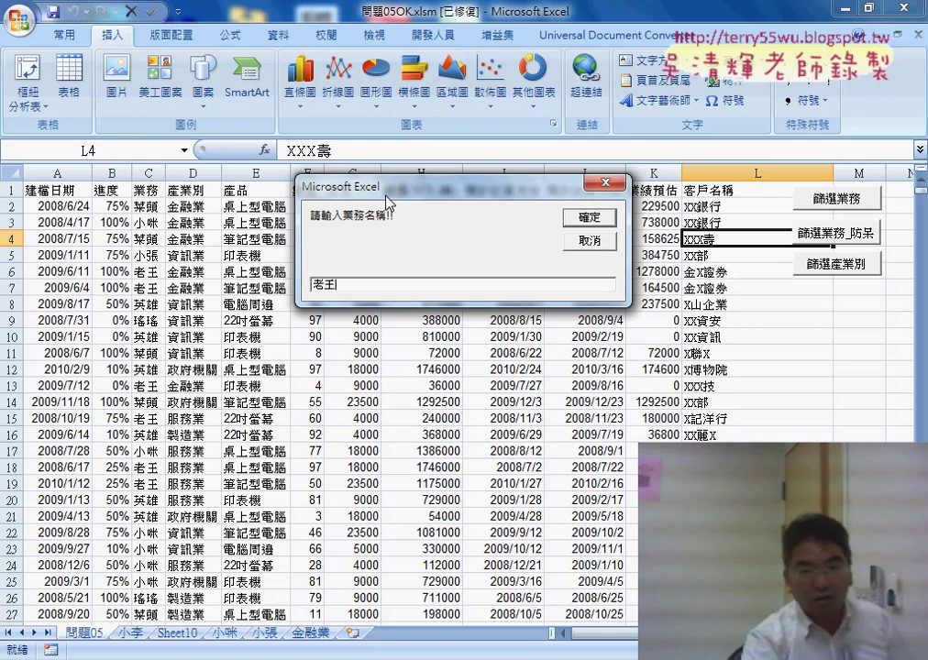
pyautogui.click(585, 220)
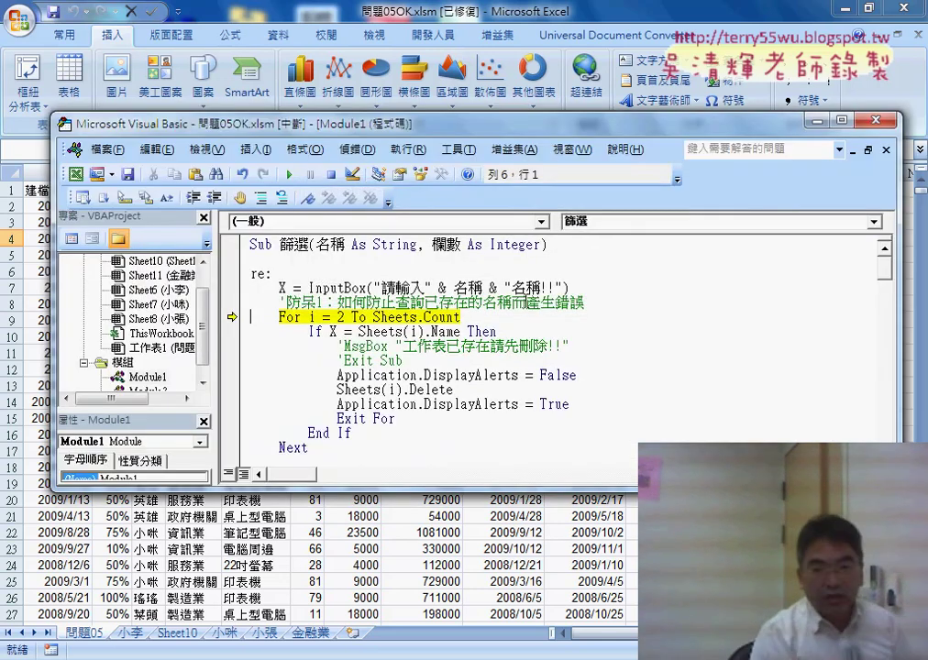
# Step through the sheet-check loop and input check until the AutoFilter on 欄數 is applied.
pyautogui.press('F8')
pyautogui.press('F8')
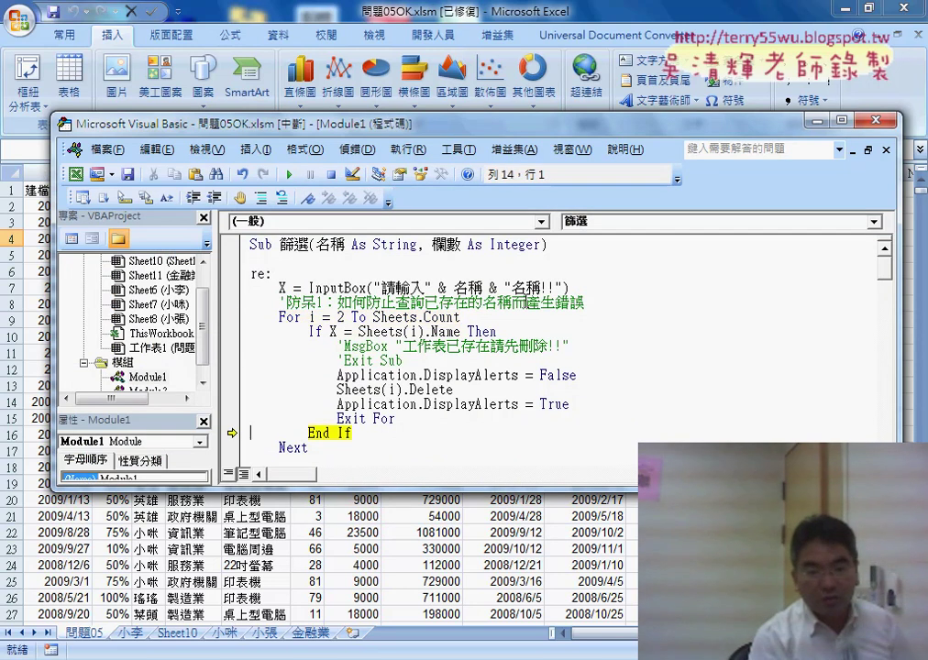
pyautogui.press('F8')
pyautogui.press('F8')
pyautogui.press('F8')
pyautogui.press('F8')
pyautogui.press('F8')
pyautogui.press('F8')
pyautogui.press('F8')
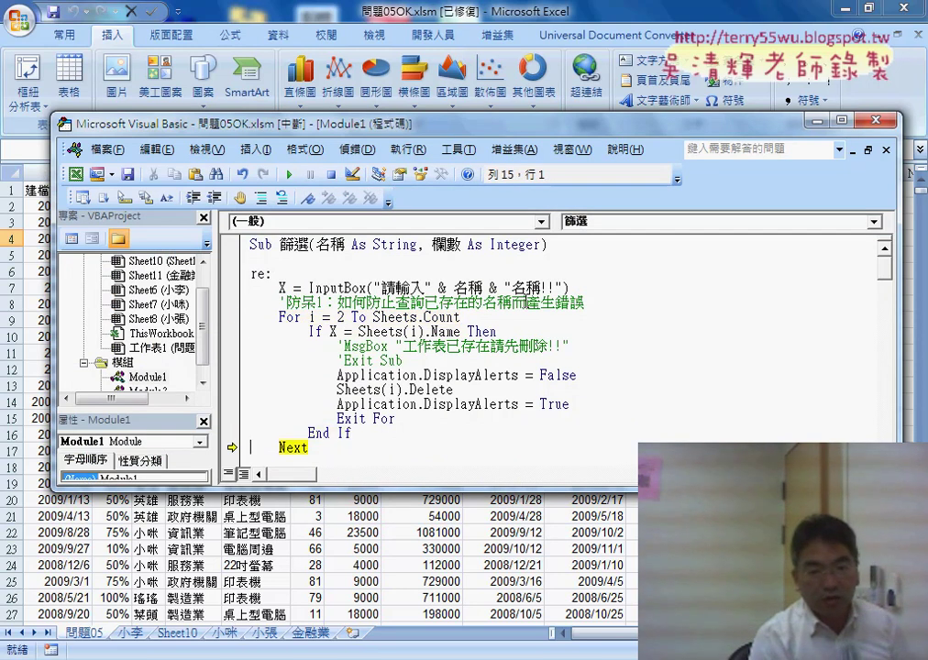
pyautogui.press('F8')
pyautogui.press('F8')
pyautogui.press('F8')
pyautogui.press('F8')
pyautogui.press('F8')
pyautogui.press('F8')
pyautogui.press('F8')
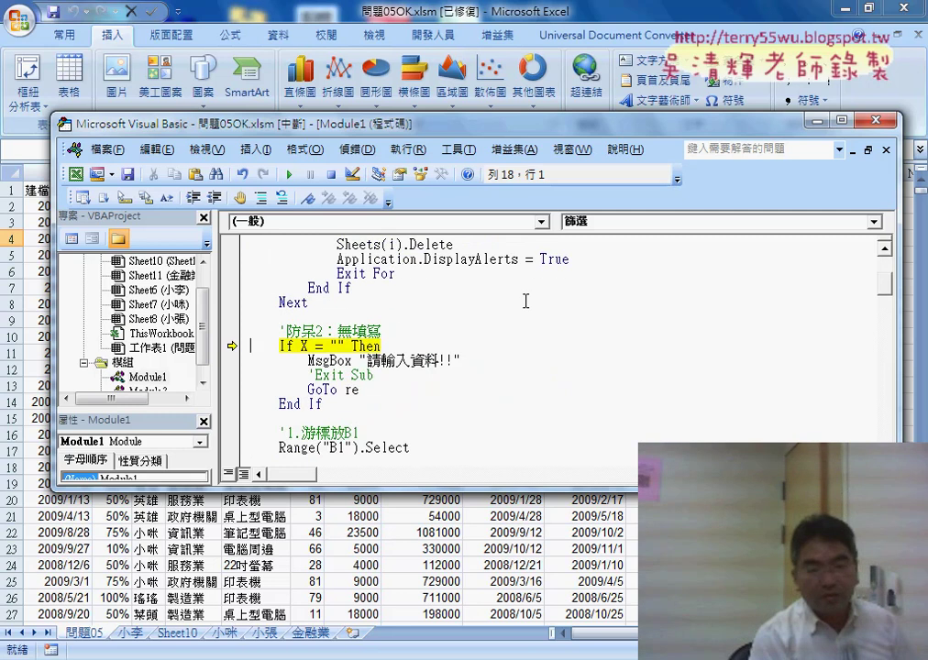
pyautogui.press('F8')
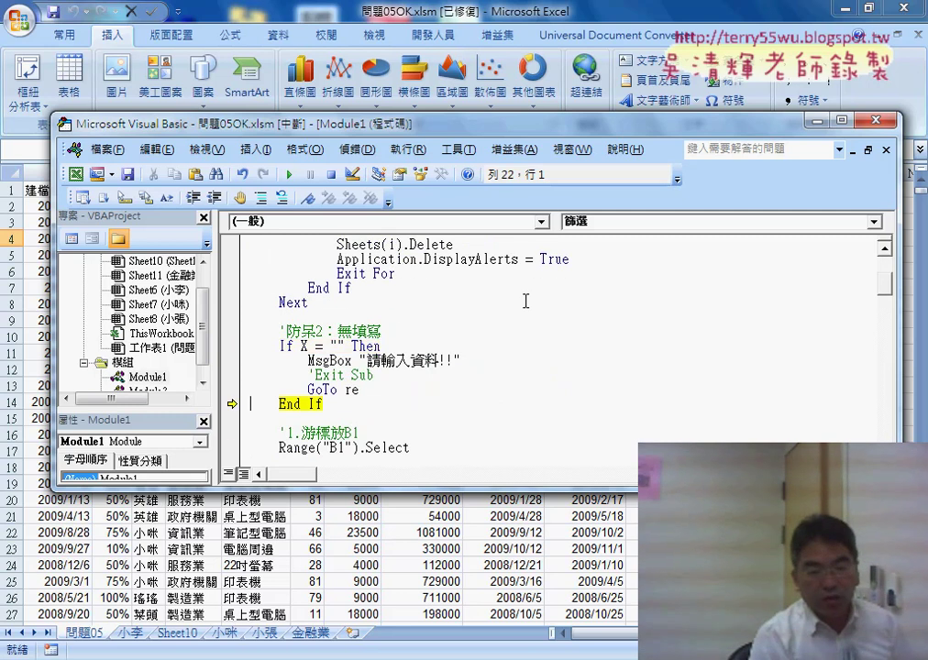
pyautogui.press('F8')
pyautogui.press('F8')
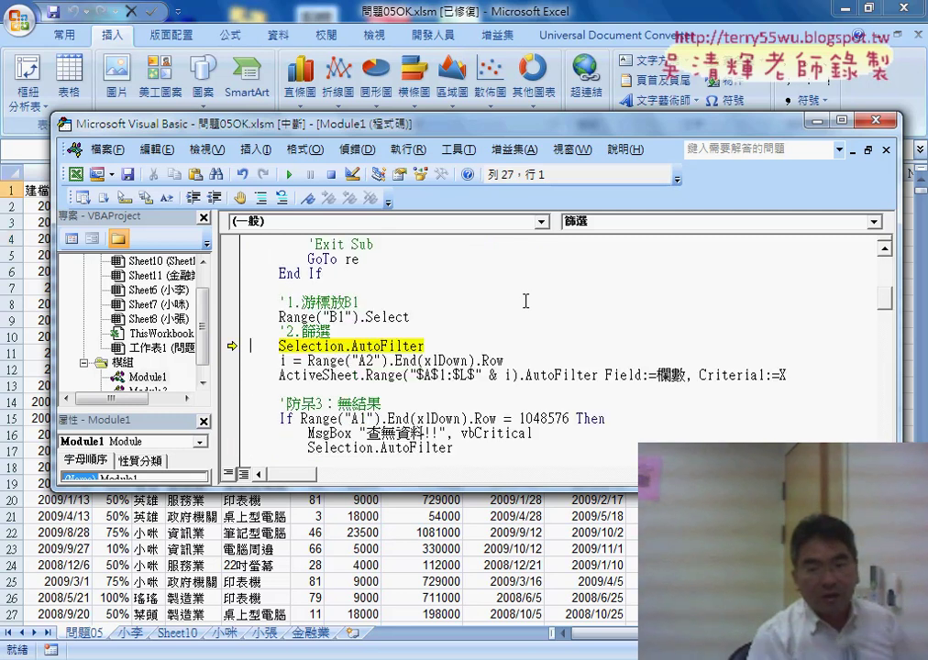
pyautogui.press('F8')
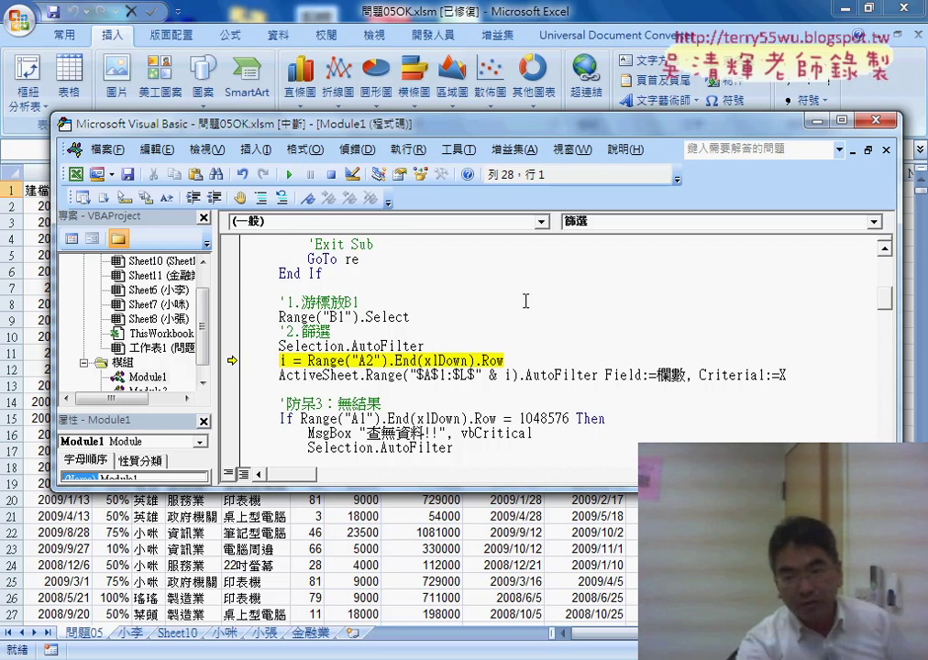
pyautogui.moveTo(656, 375); pyautogui.dragTo(686, 375)
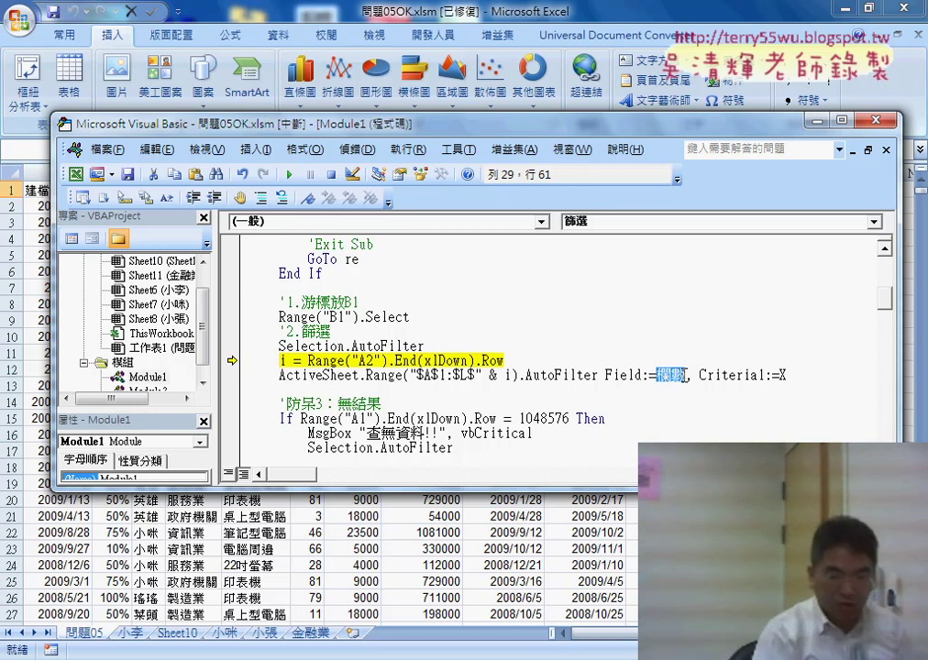
pyautogui.press('F8')
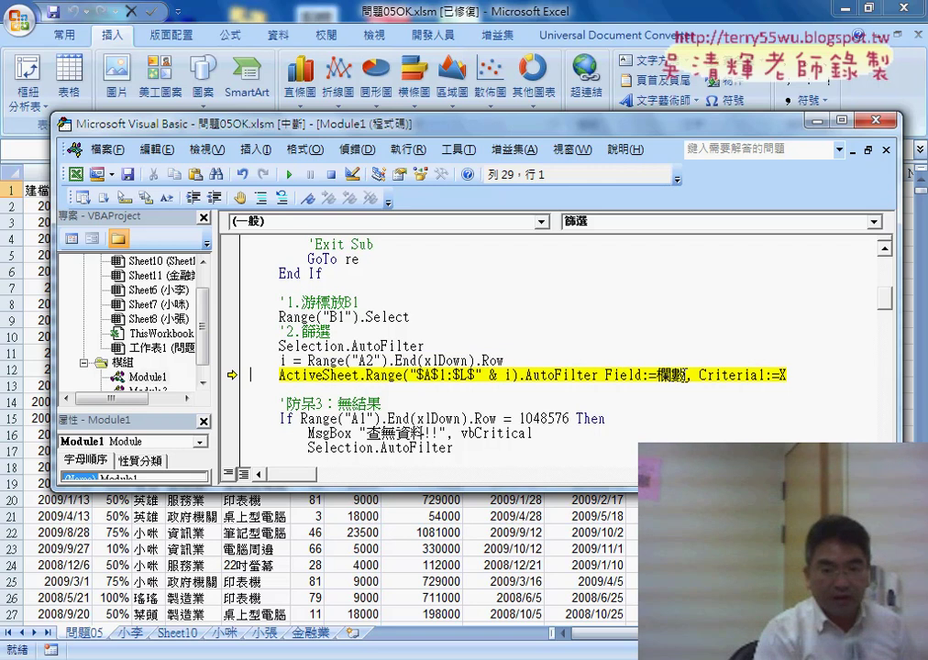
pyautogui.press('F8')
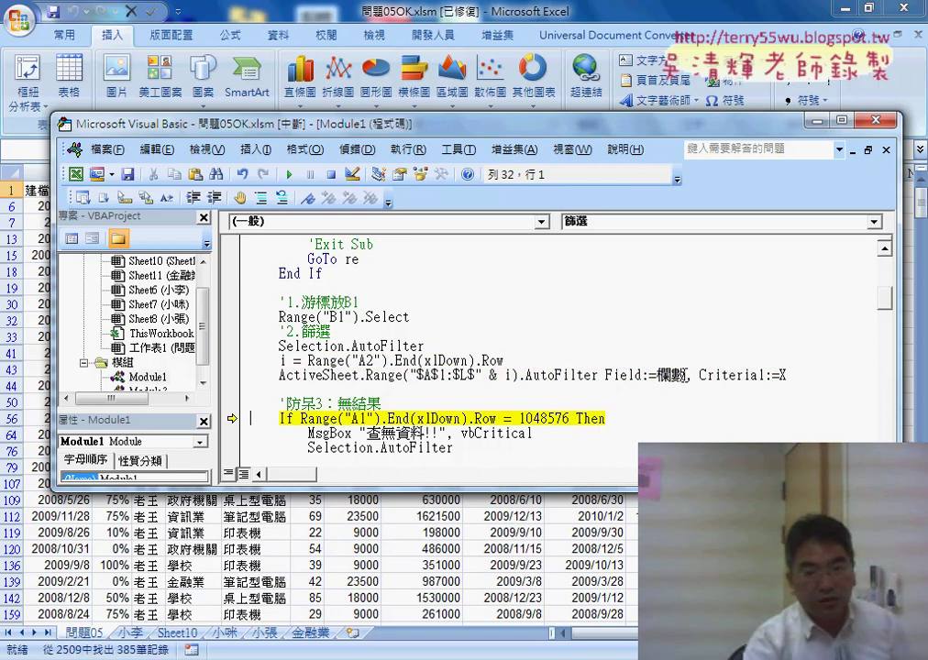
pyautogui.moveTo(367, 126); pyautogui.dragTo(590, 136)
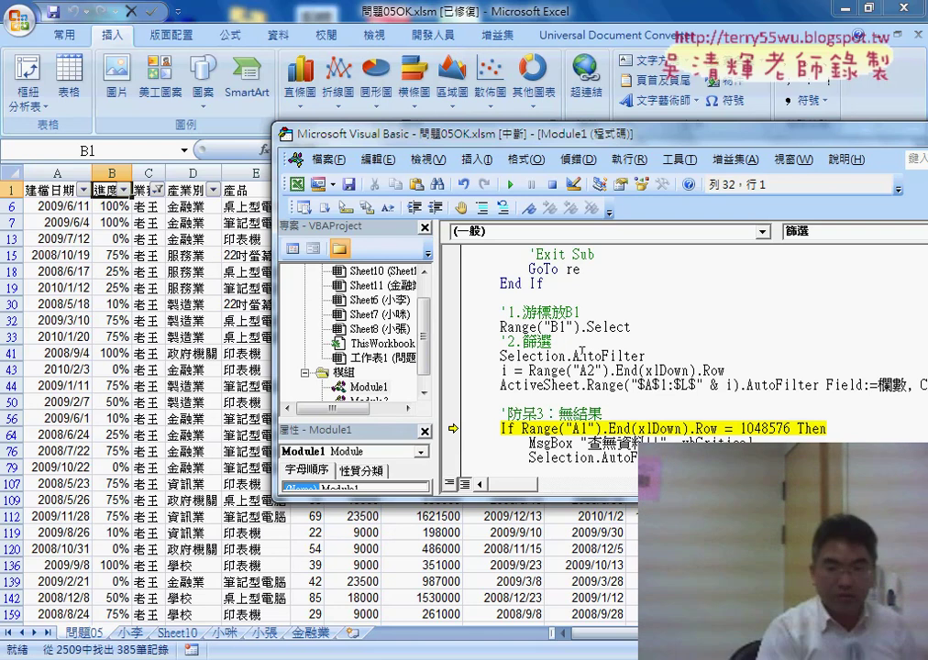
# Step through copying the filtered records, then run the macro to completion with F5.
pyautogui.press('F8')
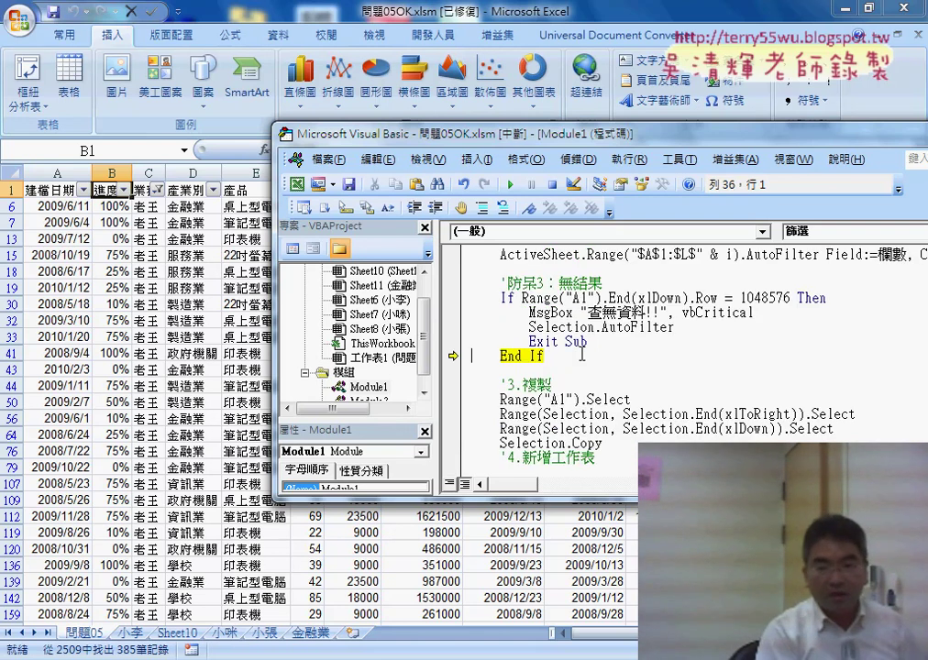
pyautogui.press('F8')
pyautogui.press('F8')
pyautogui.press('F8')
pyautogui.press('F8')
pyautogui.press('F8')
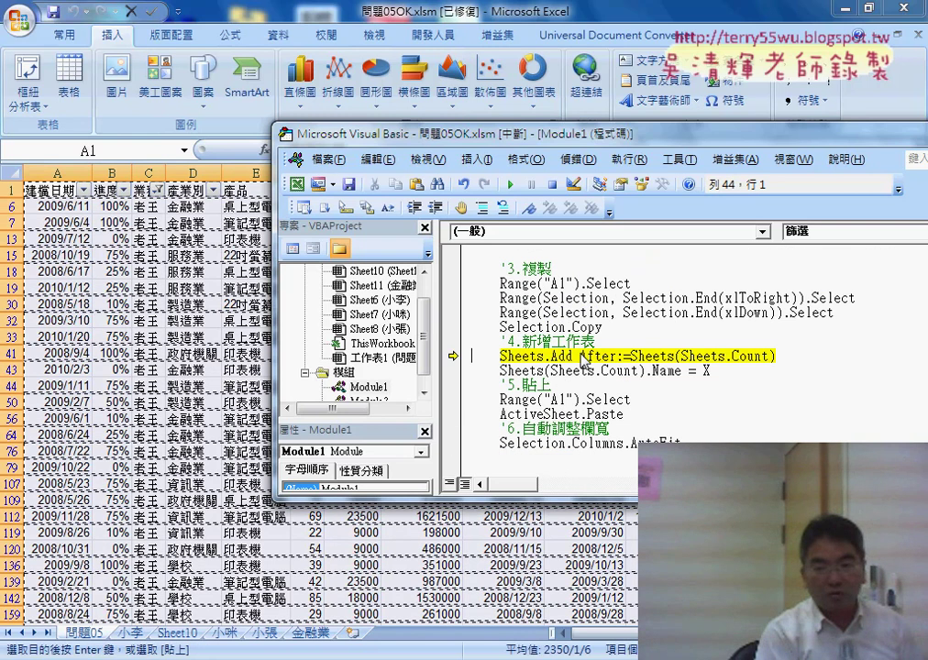
pyautogui.press('F8')
pyautogui.press('F8')
pyautogui.press('F8')
pyautogui.press('F8')
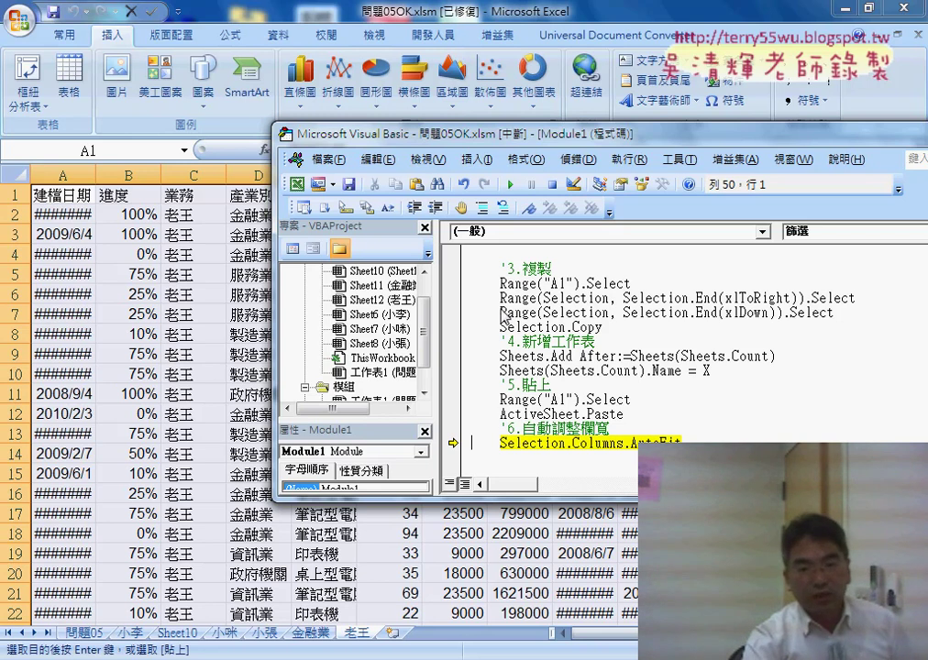
pyautogui.press('F5')
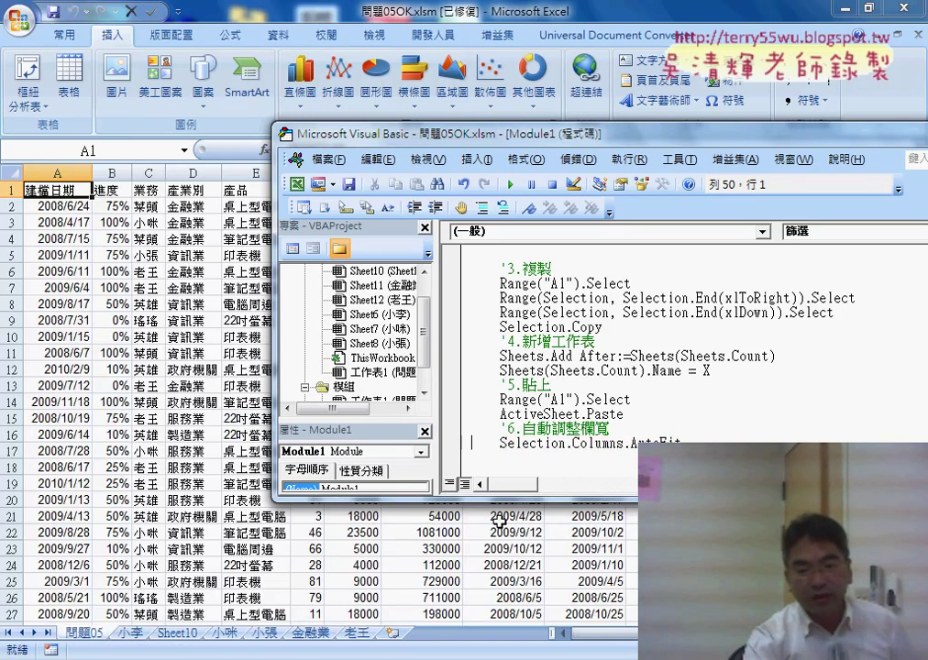
# Review the 篩選產業別 and 篩選產品 wrapper subs and select all four wrappers.
pyautogui.moveTo(548, 500); pyautogui.dragTo(547, 602)
pyautogui.scroll(-4, 568, 451)
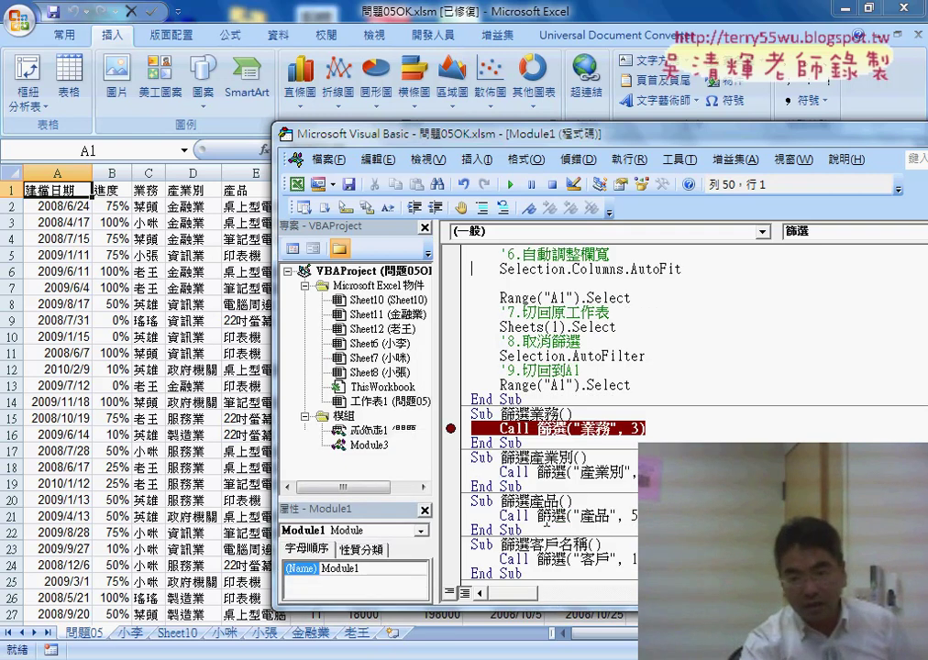
pyautogui.scroll(-3, 568, 451)
pyautogui.click(563, 346)
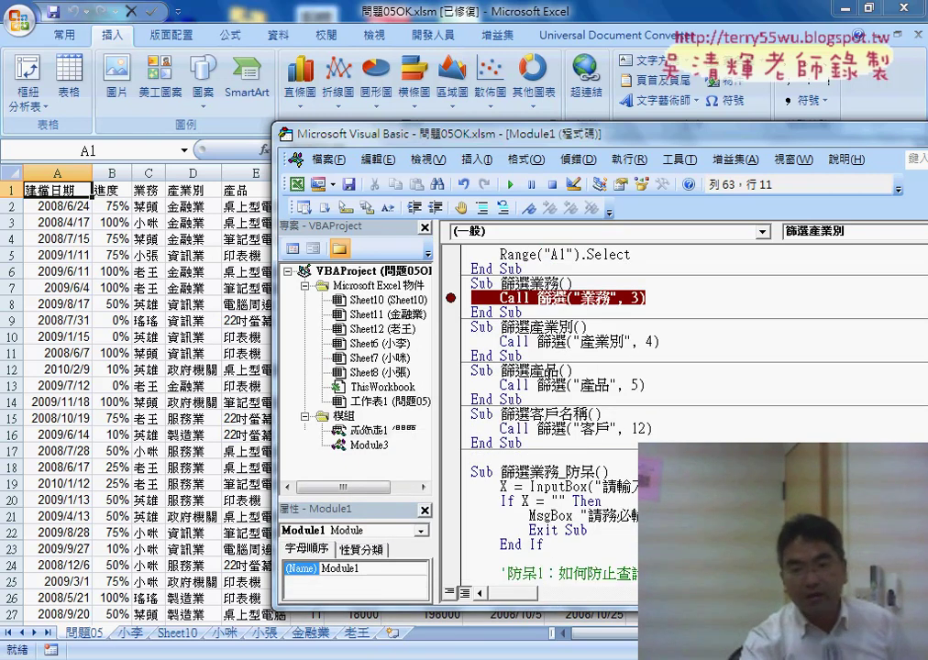
pyautogui.click(548, 370)
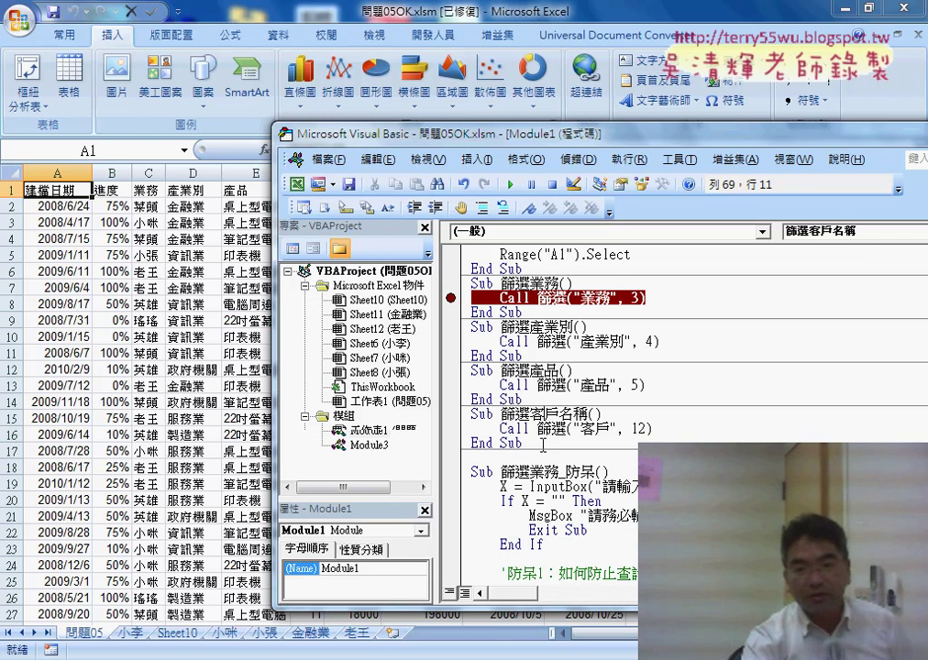
pyautogui.moveTo(523, 443); pyautogui.dragTo(465, 286)
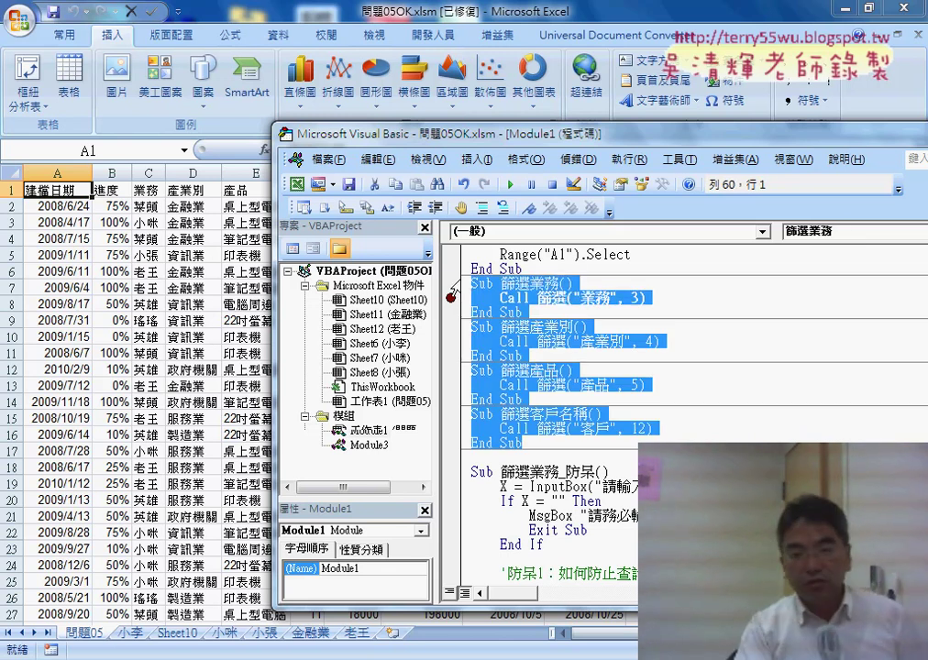
# Return to the 程式碼 notes, scroll up to the 如何改為共用方法 heading and select 共用.
pyautogui.hotkey('alt', 'Tab')
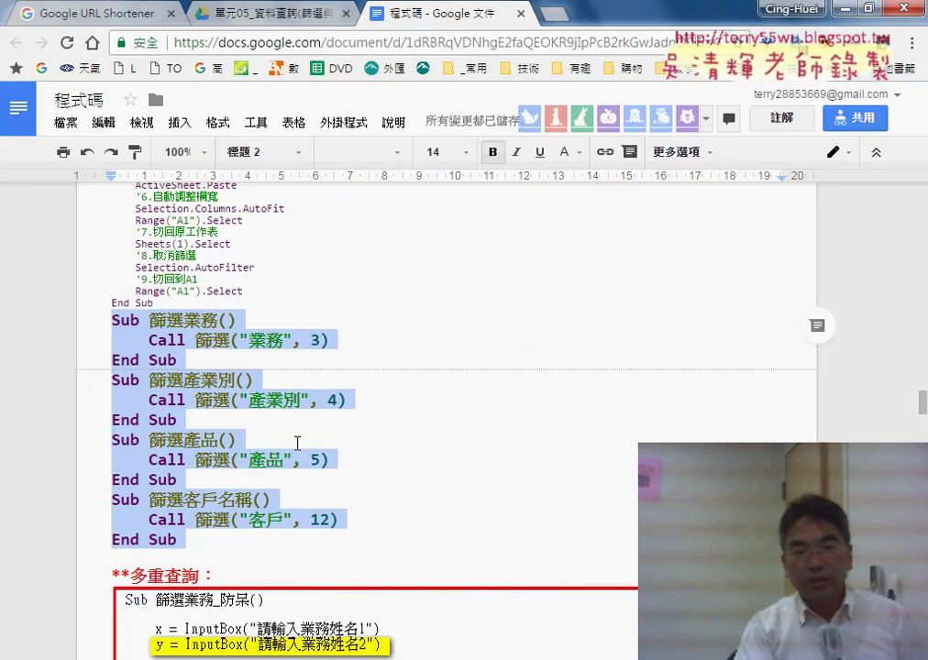
pyautogui.scroll(1, 235, 351)
pyautogui.scroll(4, 275, 413)
pyautogui.scroll(2, 275, 404)
pyautogui.scroll(3, 247, 366)
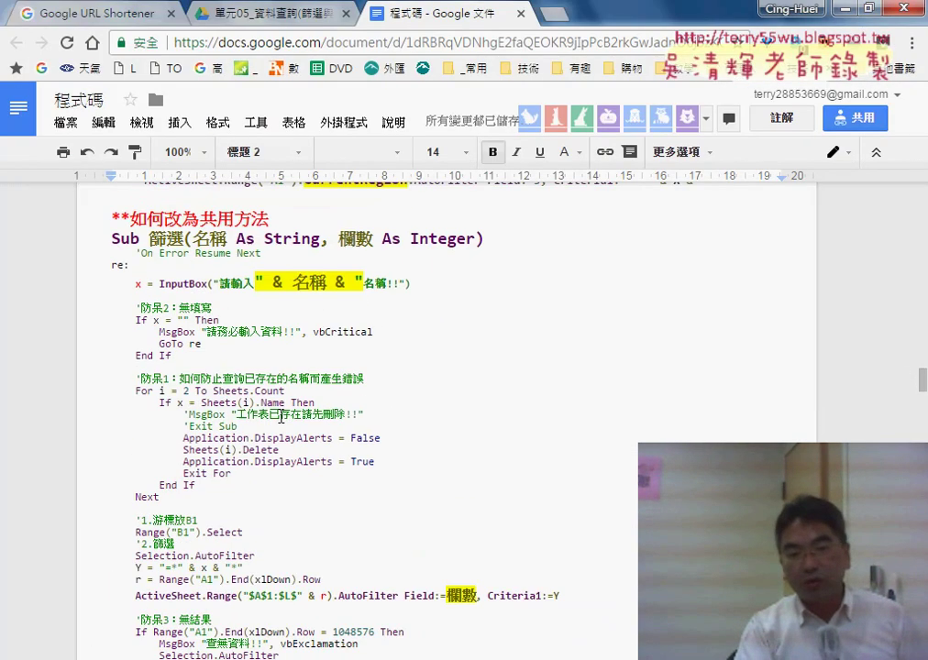
pyautogui.scroll(2, 220, 335)
pyautogui.moveTo(199, 321); pyautogui.dragTo(236, 320)
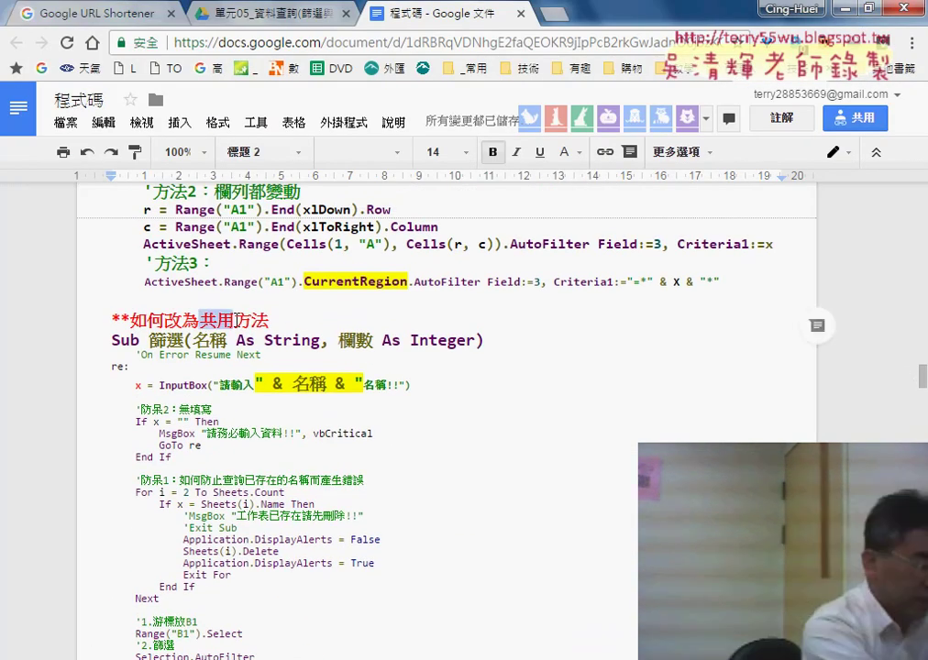